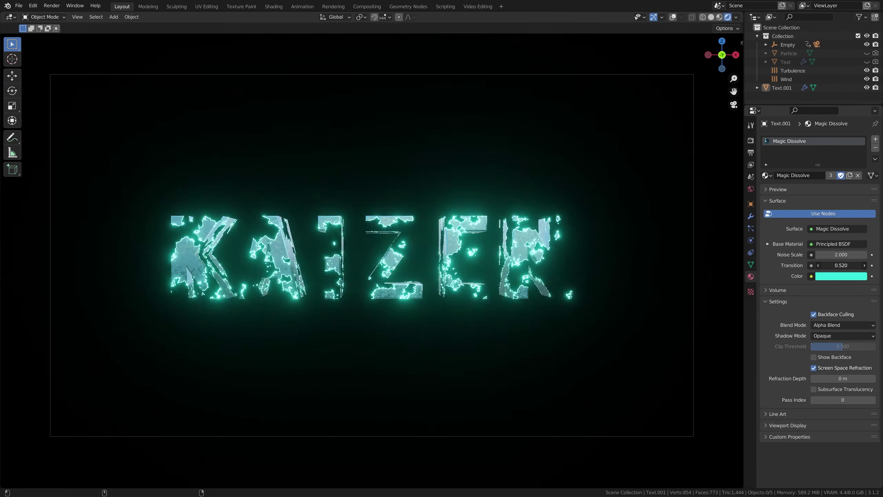
Step: Vary the Magic Dissolve material's Transition value to preview the dissolve effect on the text
{"action": "left_click_drag", "start_coordinate": [841, 265], "coordinate": [818, 270]}
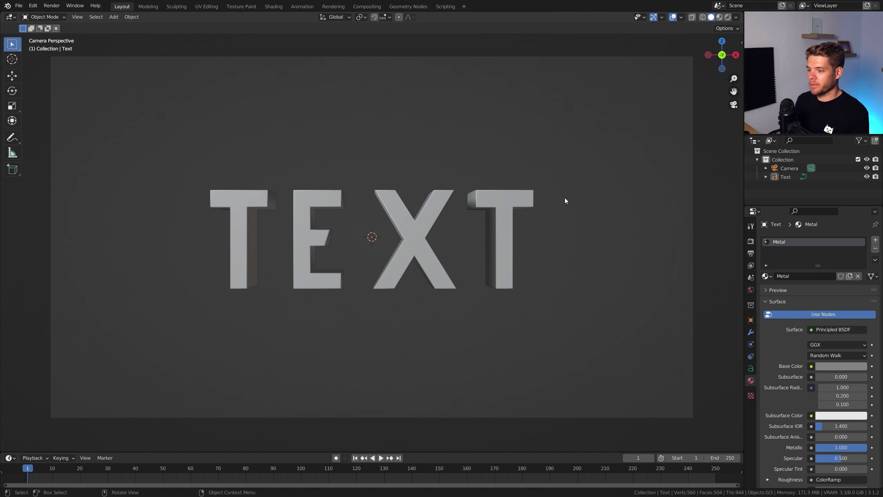
Step: Select the text object, show its text data settings and switch the viewport to rendered shading
{"action": "left_click", "coordinate": [422, 205]}
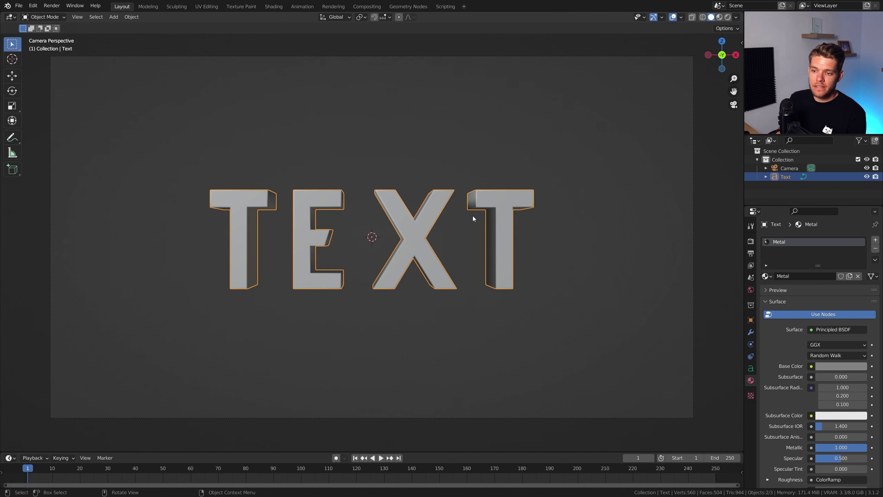
{"action": "left_click", "coordinate": [751, 368]}
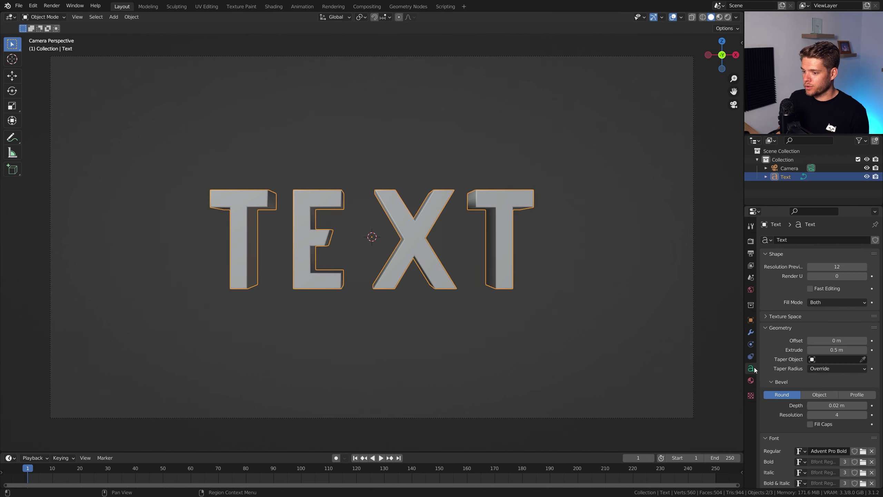
{"action": "key", "text": "z"}
{"action": "left_click", "coordinate": [529, 133]}
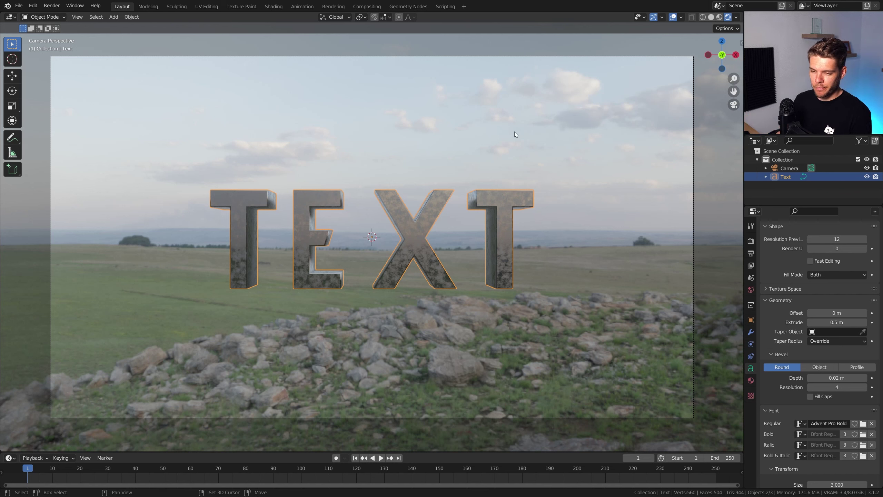
Step: Add a plane at the scene centre, rotate it 90° about the X axis and apply the rotation
{"action": "key", "text": "shift+a"}
{"action": "mouse_move", "coordinate": [511, 136]}
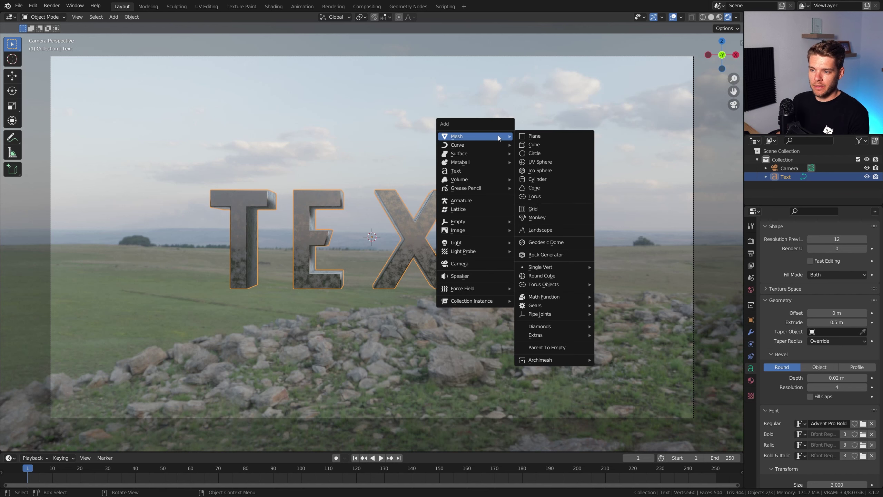
{"action": "left_click", "coordinate": [536, 138]}
{"action": "key", "text": "r"}
{"action": "key", "text": "x"}
{"action": "key", "text": "9"}
{"action": "key", "text": "0"}
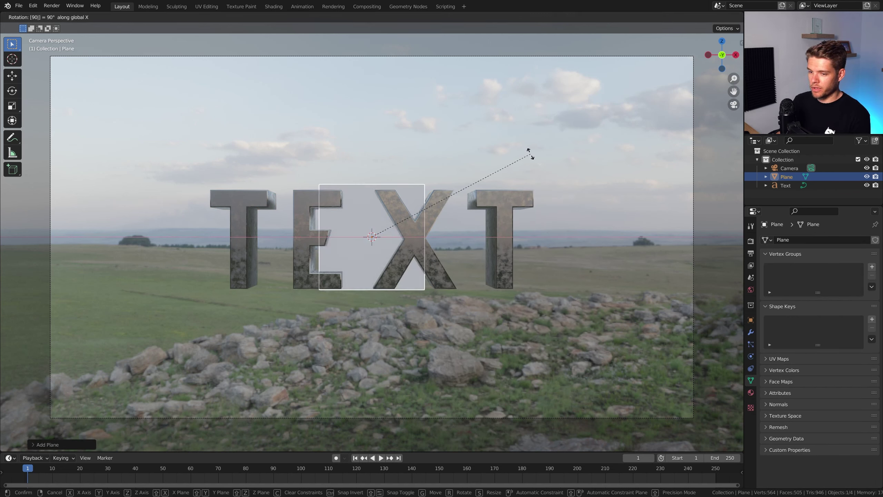
{"action": "key", "text": "Return"}
{"action": "key", "text": "ctrl+a"}
{"action": "left_click", "coordinate": [446, 175]}
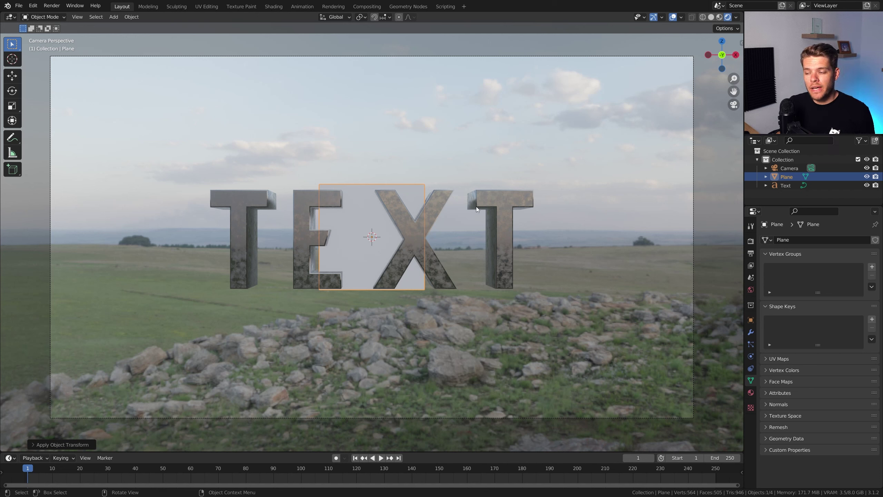
Step: Hide the text object, scale the upright plane up to about twice its size and apply the scale
{"action": "left_click", "coordinate": [867, 185]}
{"action": "key", "text": "s"}
{"action": "left_click", "coordinate": [441, 180]}
{"action": "key", "text": "ctrl+a"}
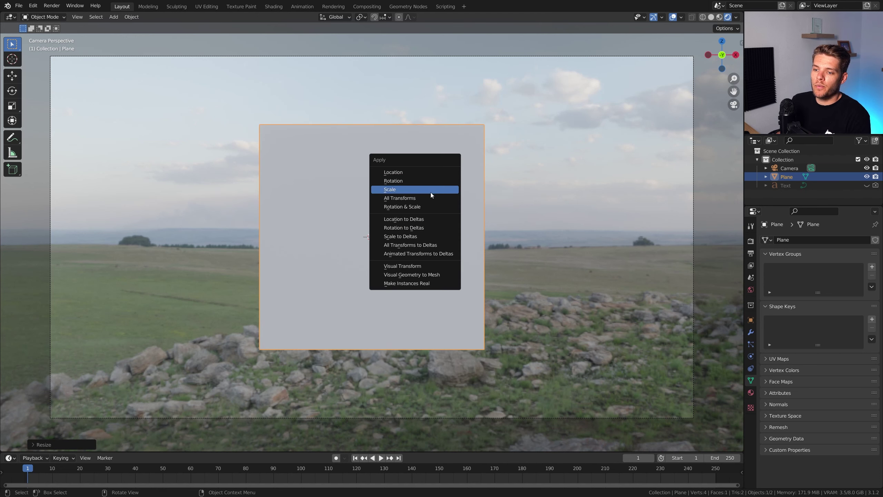
{"action": "left_click", "coordinate": [431, 190]}
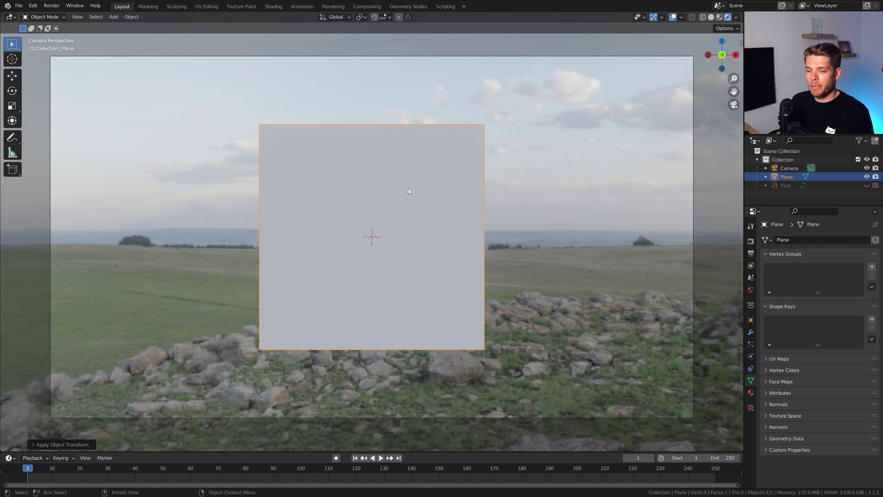
Step: In the Shading workspace, create a material named Dissolve for the plane and delete its Principled BSDF node
{"action": "left_click", "coordinate": [273, 6]}
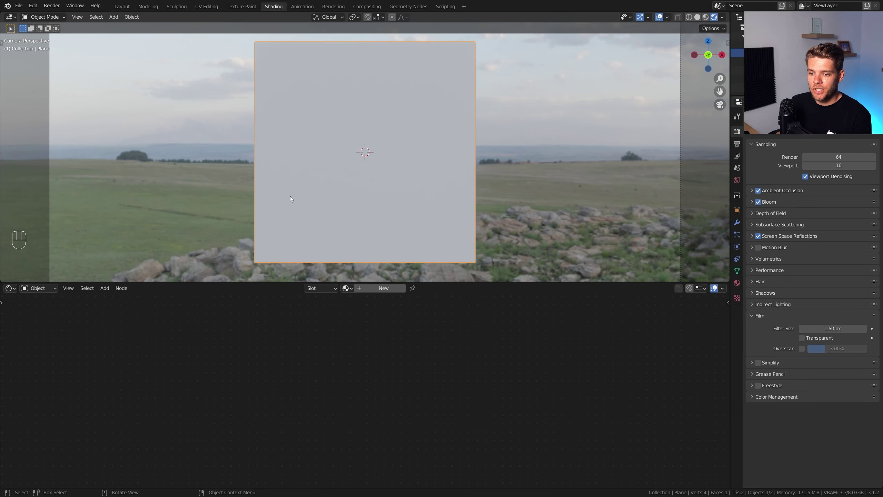
{"action": "left_click", "coordinate": [376, 289]}
{"action": "double_click", "coordinate": [385, 288]}
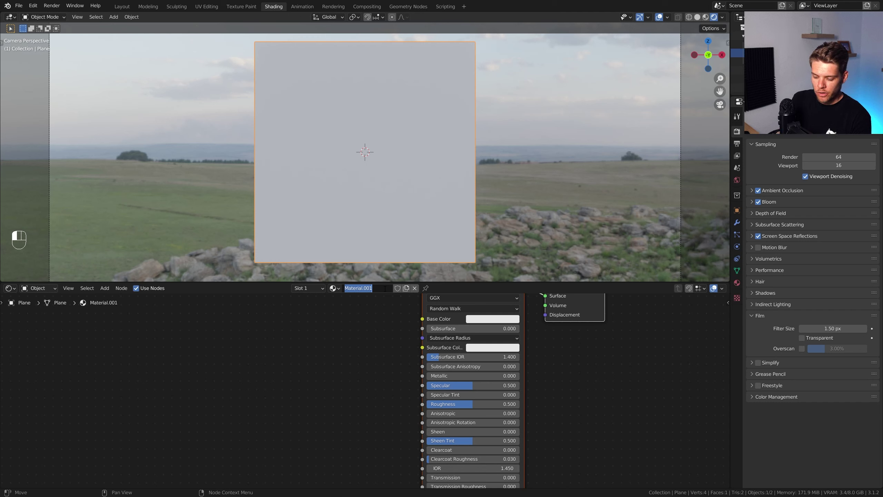
{"action": "type", "text": "D"}
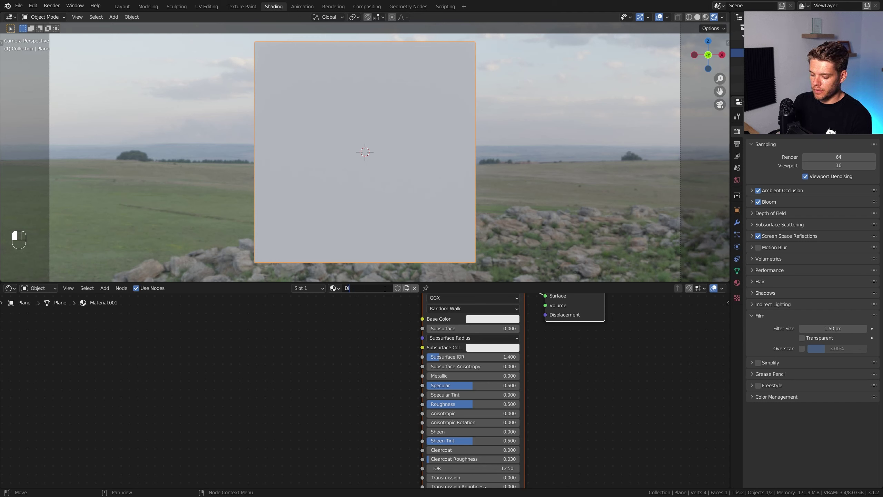
{"action": "type", "text": "issolve"}
{"action": "key", "text": "Return"}
{"action": "key", "text": "Home"}
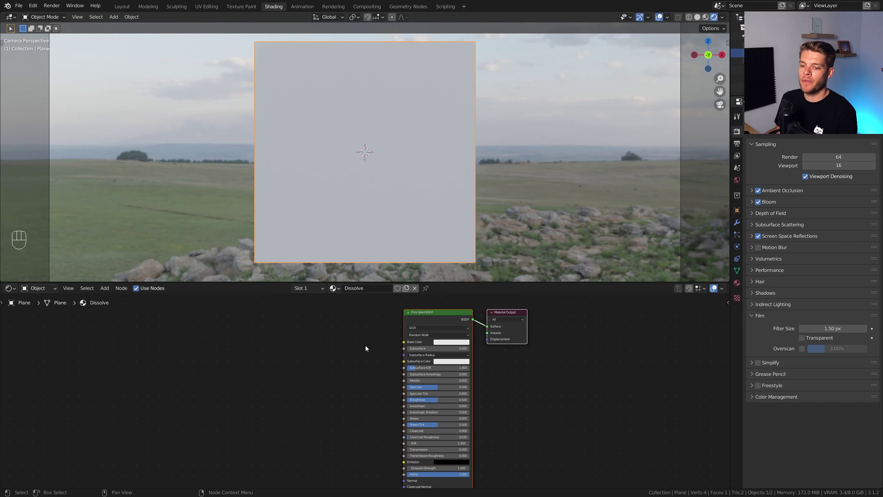
{"action": "key", "text": "x"}
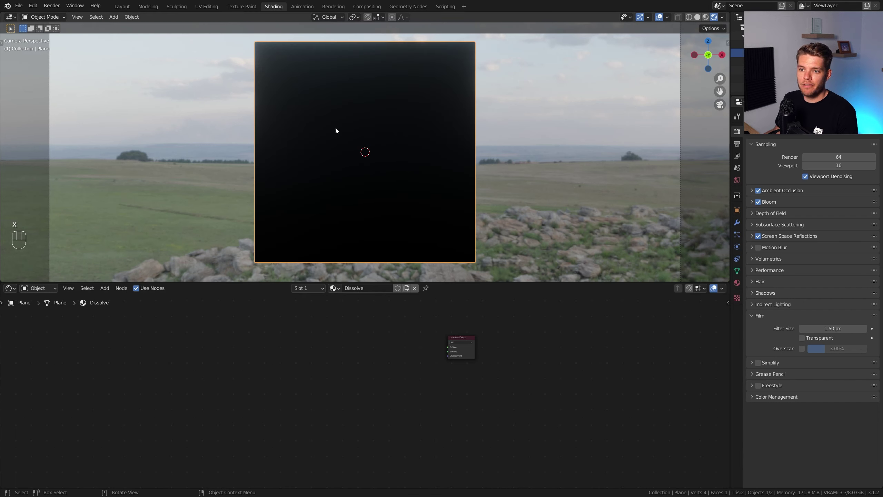
{"action": "scroll", "coordinate": [426, 341], "scroll_direction": "up", "scroll_amount": 3}
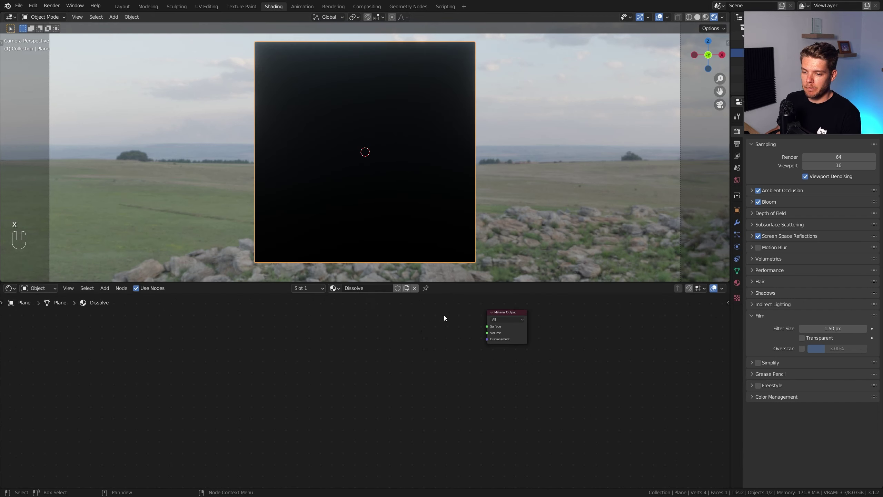
Step: Add a Noise Texture node before the Material Output and preview its Fac output on the plane
{"action": "key", "text": "shift+a"}
{"action": "type", "text": "npose"}
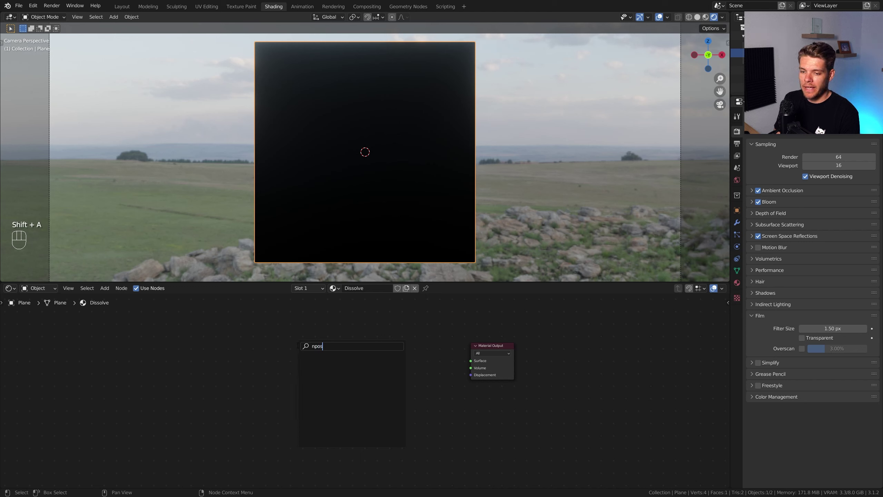
{"action": "key", "text": "BackSpace"}
{"action": "key", "text": "BackSpace"}
{"action": "key", "text": "BackSpace"}
{"action": "key", "text": "BackSpace"}
{"action": "type", "text": "oise"}
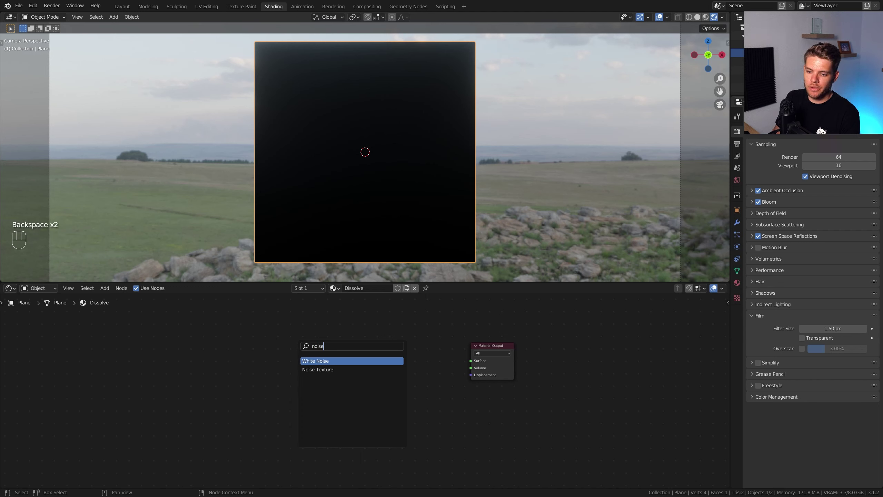
{"action": "key", "text": "Return"}
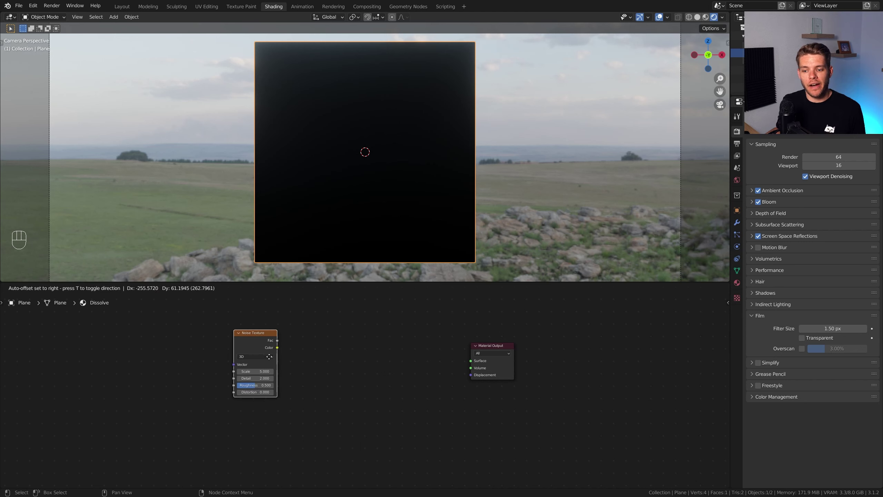
{"action": "left_click", "coordinate": [248, 339]}
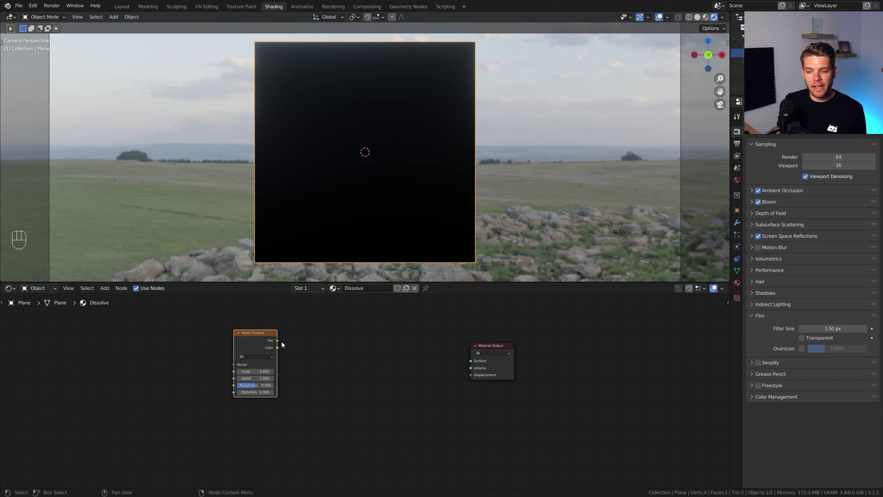
{"action": "left_click", "coordinate": [260, 333], "text": "ctrl+shift"}
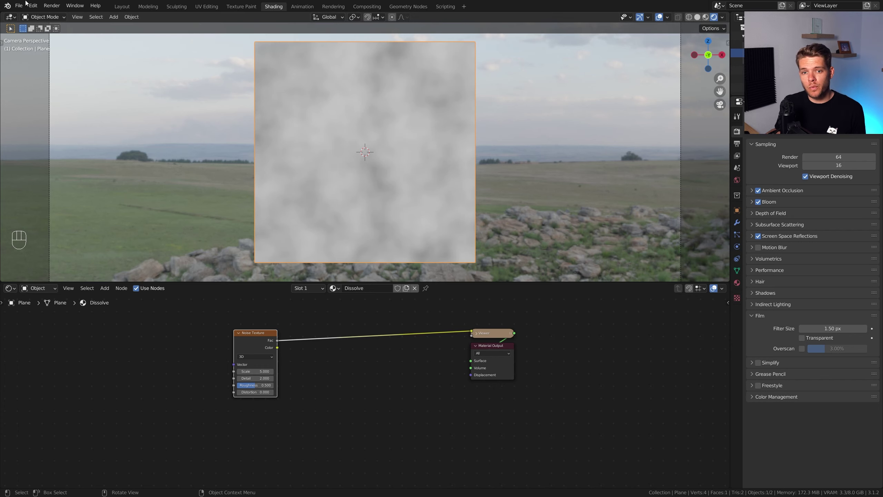
Step: Search the add-ons in the preferences for "node" and check whether Node Wrangler is enabled
{"action": "left_click", "coordinate": [34, 8]}
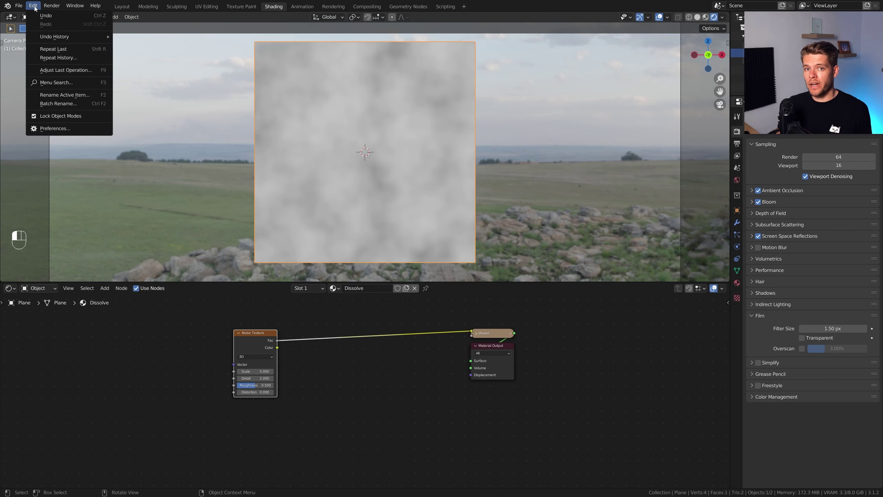
{"action": "left_click", "coordinate": [55, 128]}
{"action": "left_click", "coordinate": [36, 92]}
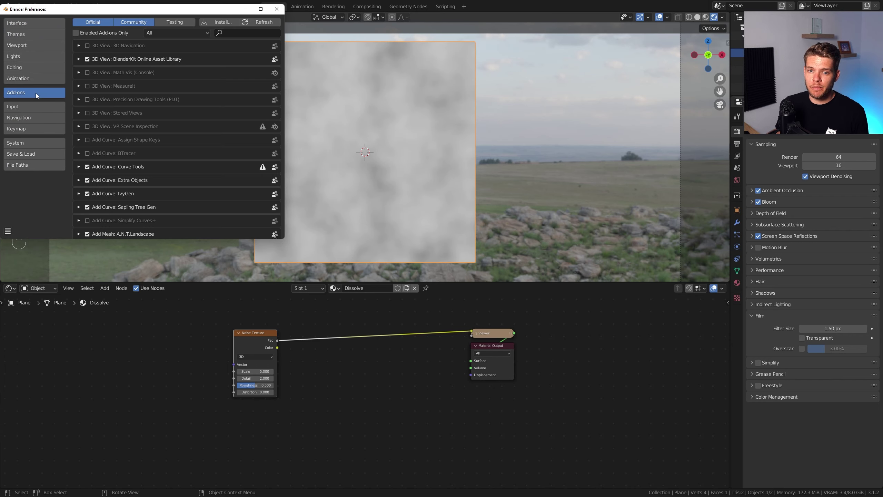
{"action": "left_click", "coordinate": [255, 33]}
{"action": "type", "text": "node"}
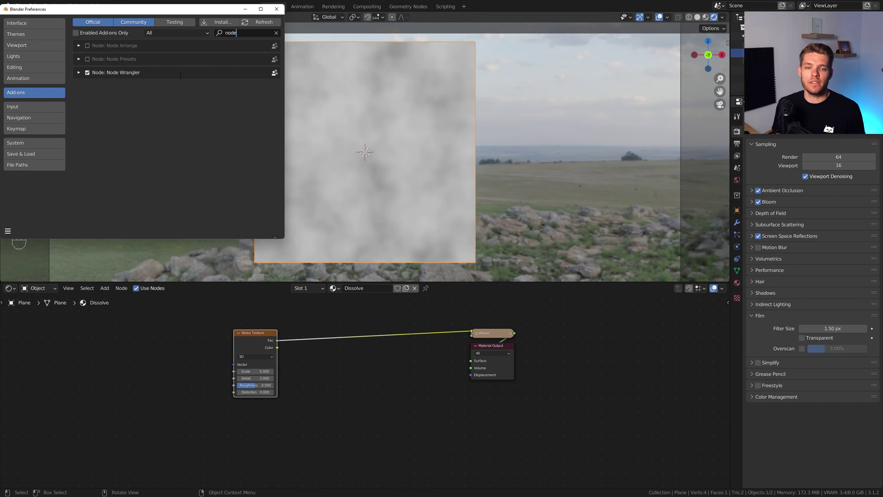
{"action": "left_click", "coordinate": [277, 9]}
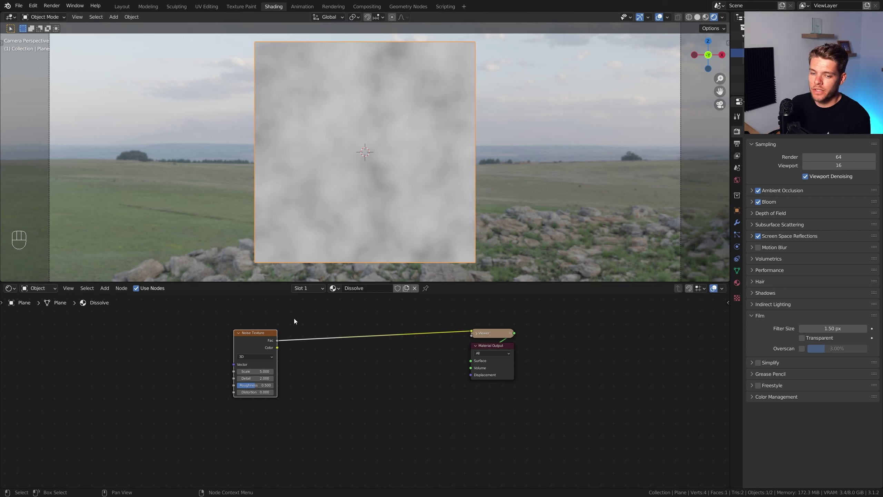
Step: Preview the Noise Texture's Color output, return to Fac, and move the node farther from the Viewer node
{"action": "left_click", "coordinate": [256, 338], "text": "ctrl+shift"}
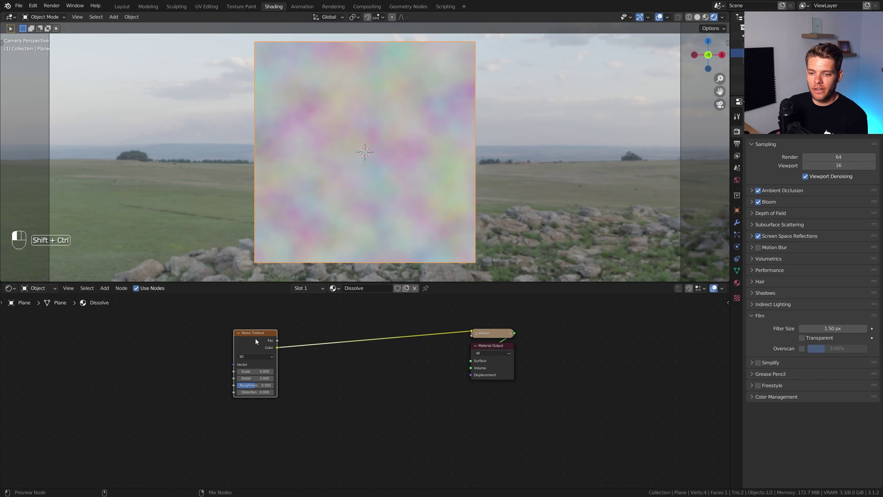
{"action": "left_click", "coordinate": [255, 338], "text": "ctrl+shift"}
{"action": "left_click_drag", "start_coordinate": [262, 342], "coordinate": [208, 349]}
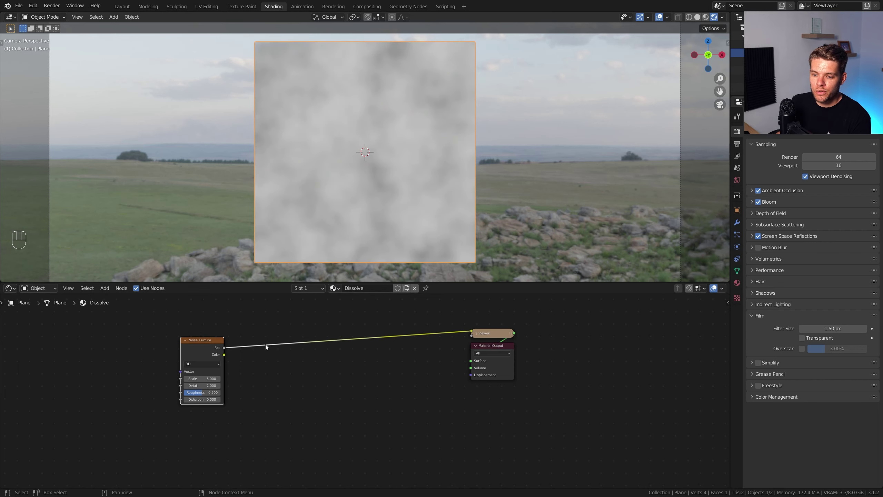
Step: Insert a Math node set to Less Than between the Noise Texture and the Viewer, with a threshold of 0.560
{"action": "key", "text": "shift+a"}
{"action": "left_click", "coordinate": [252, 327]}
{"action": "type", "text": "math"}
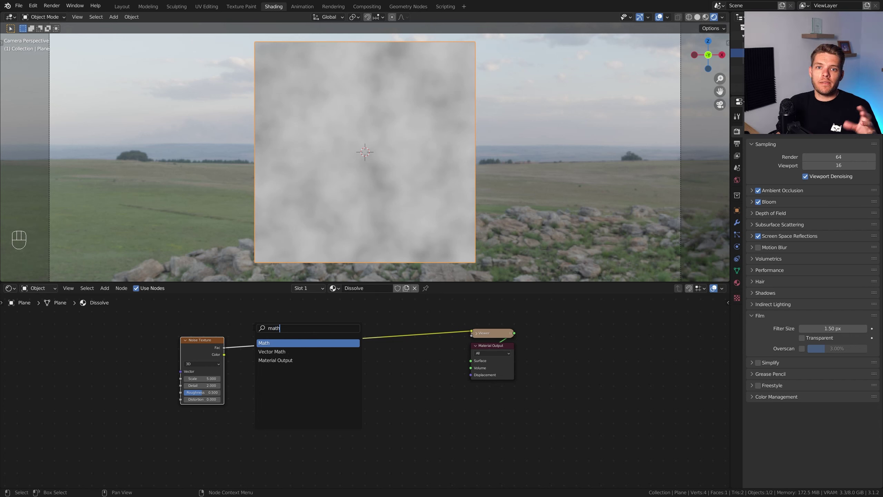
{"action": "key", "text": "Return"}
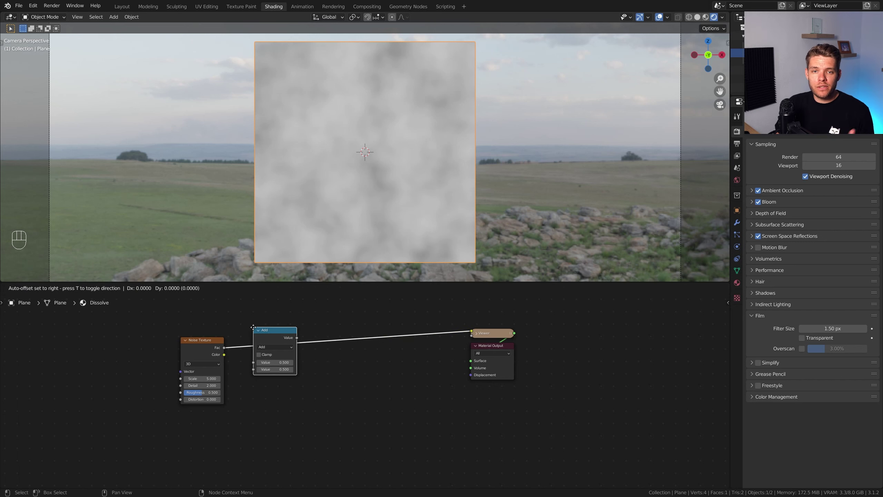
{"action": "left_click", "coordinate": [253, 327]}
{"action": "left_click", "coordinate": [274, 347]}
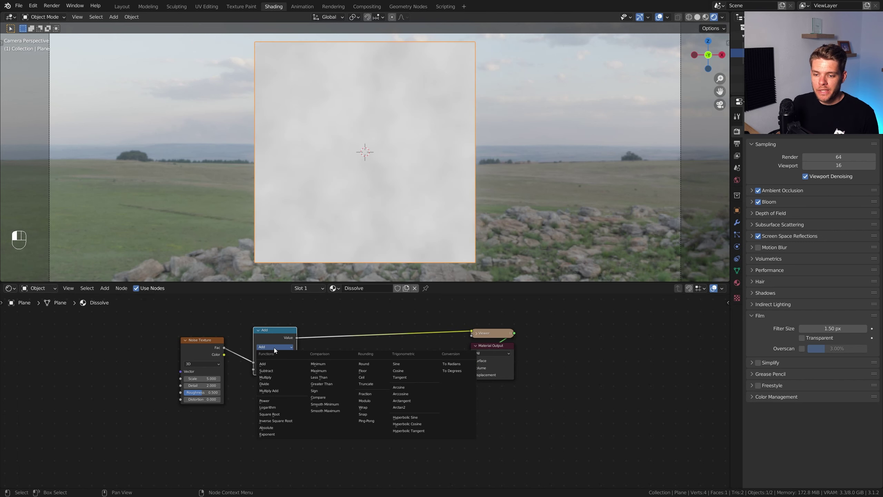
{"action": "left_click", "coordinate": [313, 377]}
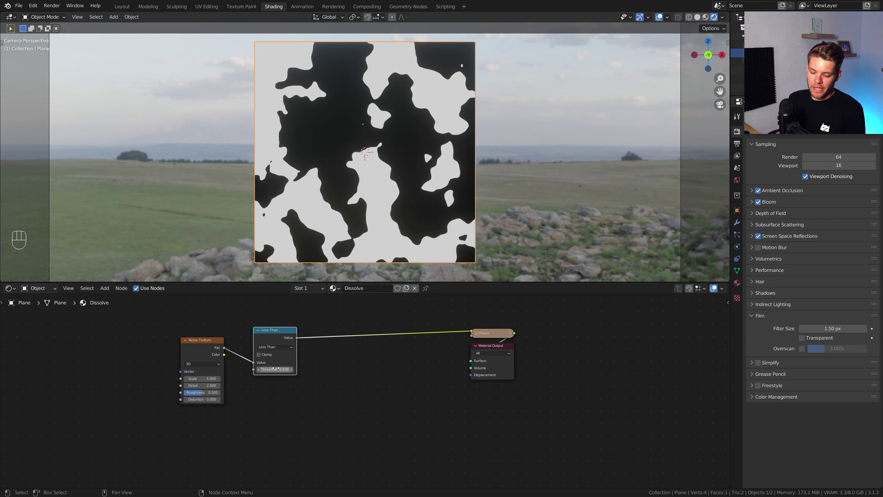
{"action": "mouse_move", "coordinate": [273, 368]}
{"action": "left_mouse_down", "text": "shift"}
{"action": "mouse_move", "coordinate": [259, 368]}
{"action": "mouse_move", "coordinate": [289, 368]}
{"action": "mouse_move", "coordinate": [257, 369]}
{"action": "mouse_move", "coordinate": [286, 369]}
{"action": "mouse_move", "coordinate": [274, 368]}
{"action": "left_mouse_up", "text": "shift"}
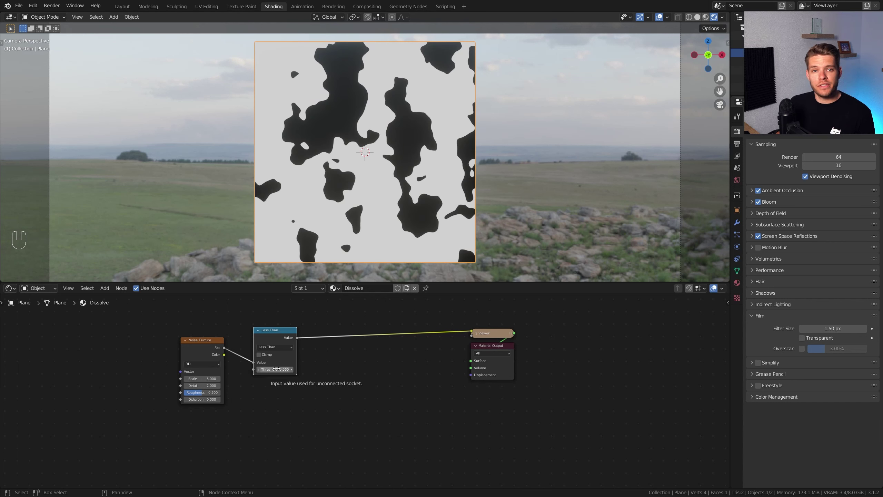
Step: Reposition the Noise Texture node, then duplicate the Less Than node below the original and set the copy to Greater Than
{"action": "left_click_drag", "start_coordinate": [207, 347], "coordinate": [198, 335]}
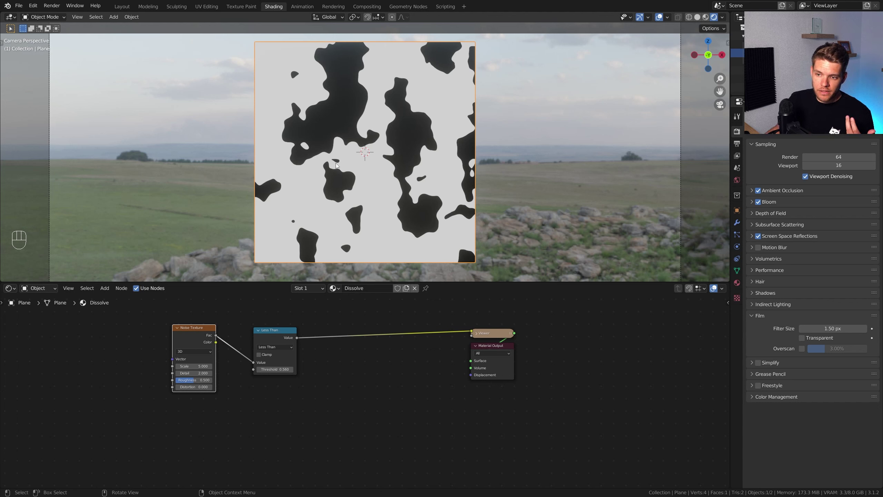
{"action": "left_click", "coordinate": [277, 336]}
{"action": "key", "text": "shift+d"}
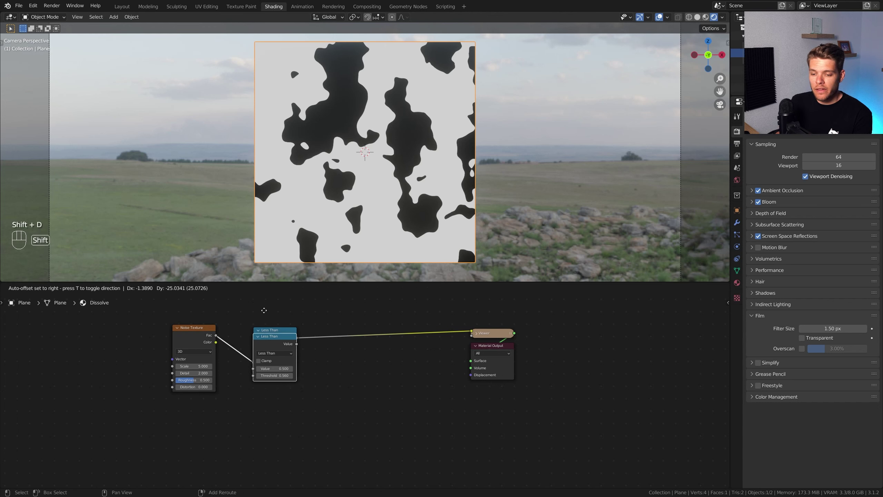
{"action": "left_click", "coordinate": [265, 357]}
{"action": "left_click", "coordinate": [275, 400]}
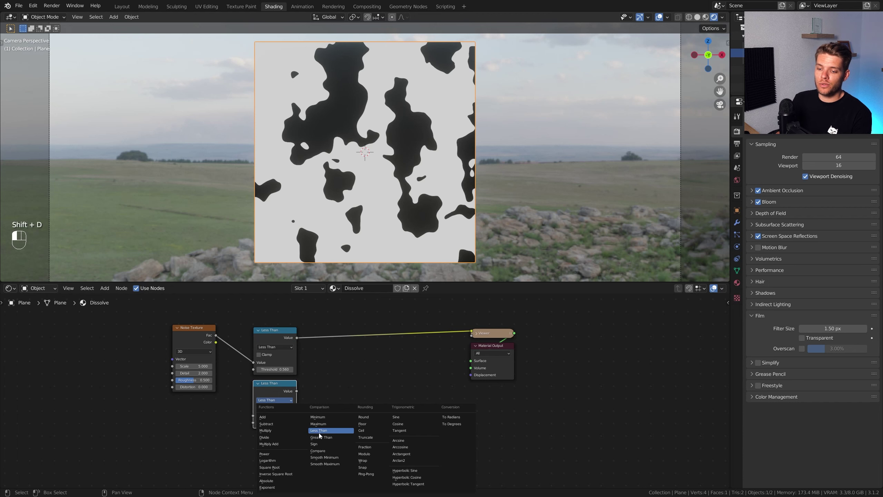
{"action": "left_click", "coordinate": [320, 437]}
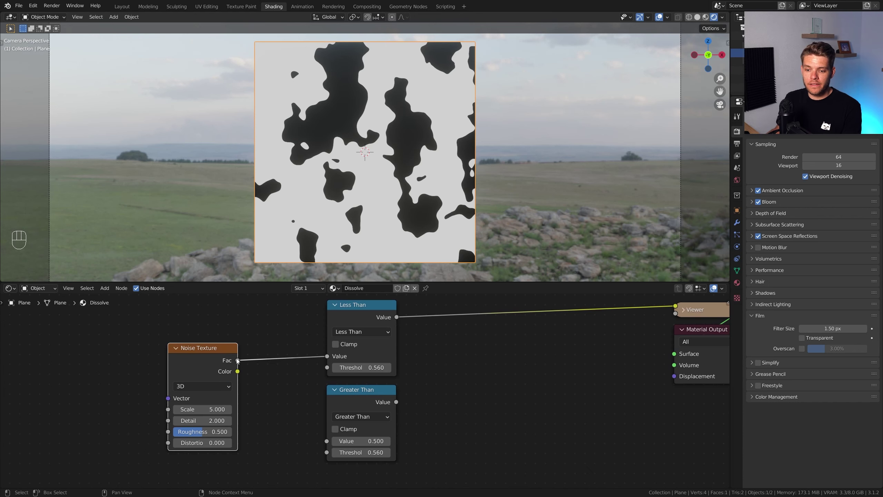
Step: Connect the Noise Texture's Fac to the Greater Than node's value input and preview the Greater Than and Less Than outputs in turn
{"action": "left_click_drag", "start_coordinate": [237, 360], "coordinate": [327, 443]}
{"action": "middle_click_drag", "start_coordinate": [437, 366], "coordinate": [368, 367]}
{"action": "left_click", "coordinate": [288, 407], "text": "ctrl+shift"}
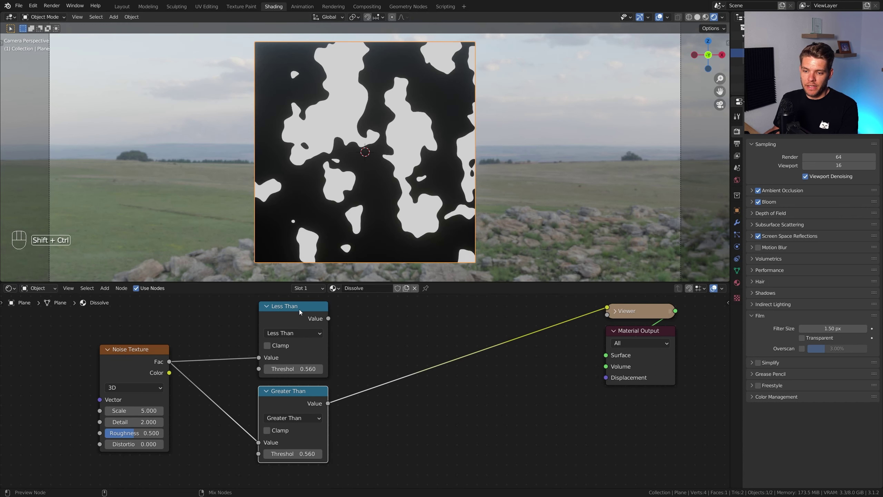
{"action": "left_click", "coordinate": [300, 309], "text": "ctrl+shift"}
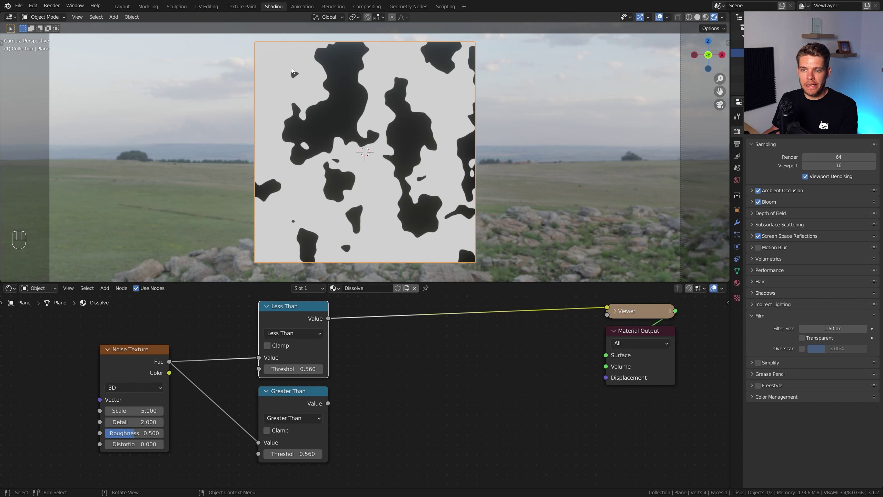
{"action": "left_click", "coordinate": [289, 391], "text": "ctrl+shift"}
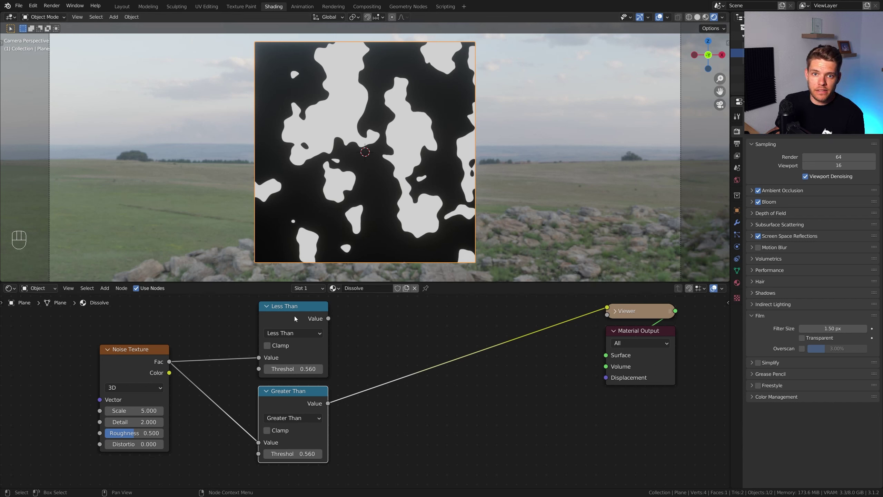
Step: Combine the Less Than and Greater Than outputs in a Math node set to Add and feed its result to the Viewer
{"action": "left_click_drag", "start_coordinate": [328, 318], "coordinate": [423, 332]}
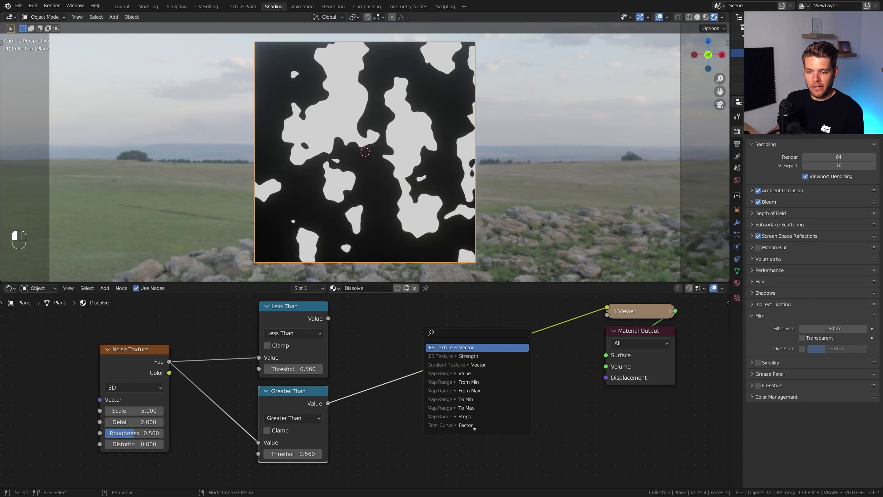
{"action": "type", "text": "add"}
{"action": "key", "text": "Return"}
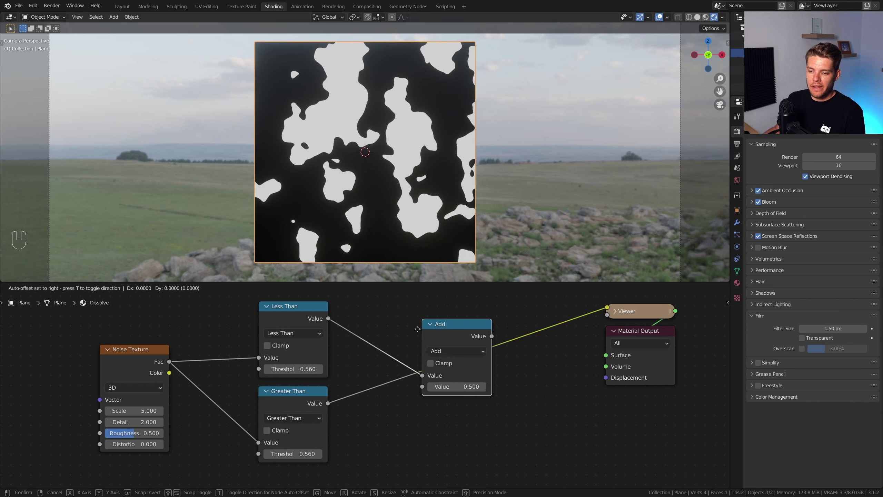
{"action": "mouse_move", "coordinate": [408, 368]}
{"action": "left_mouse_down"}
{"action": "mouse_move", "coordinate": [409, 386]}
{"action": "mouse_move", "coordinate": [340, 364]}
{"action": "mouse_move", "coordinate": [409, 372]}
{"action": "left_mouse_up"}
{"action": "left_click_drag", "start_coordinate": [477, 330], "coordinate": [607, 336]}
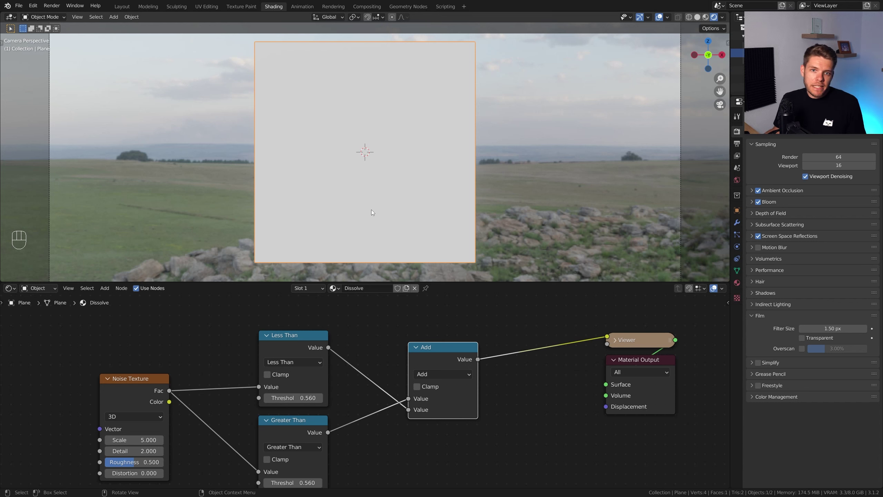
Step: Preview the Less Than, Greater Than and Add nodes one after another to compare their masks on the plane
{"action": "left_click", "coordinate": [311, 350]}
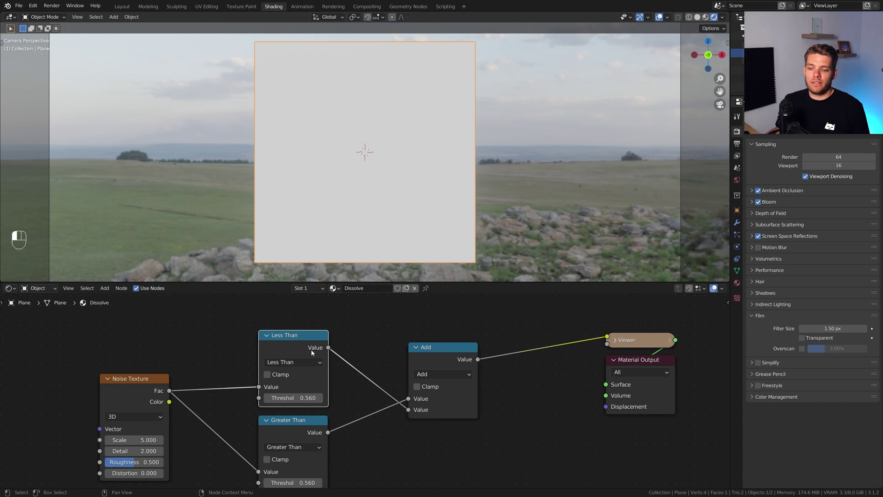
{"action": "left_click", "coordinate": [305, 335], "text": "ctrl+shift"}
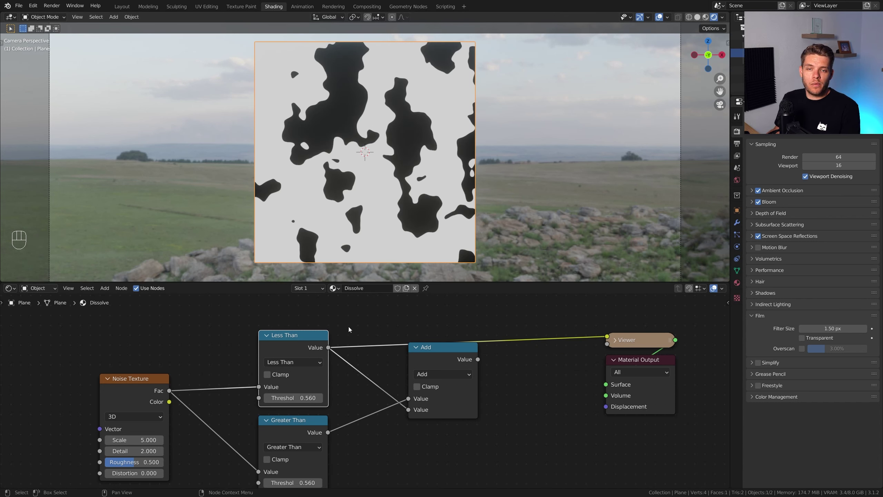
{"action": "left_click", "coordinate": [309, 428], "text": "ctrl+shift"}
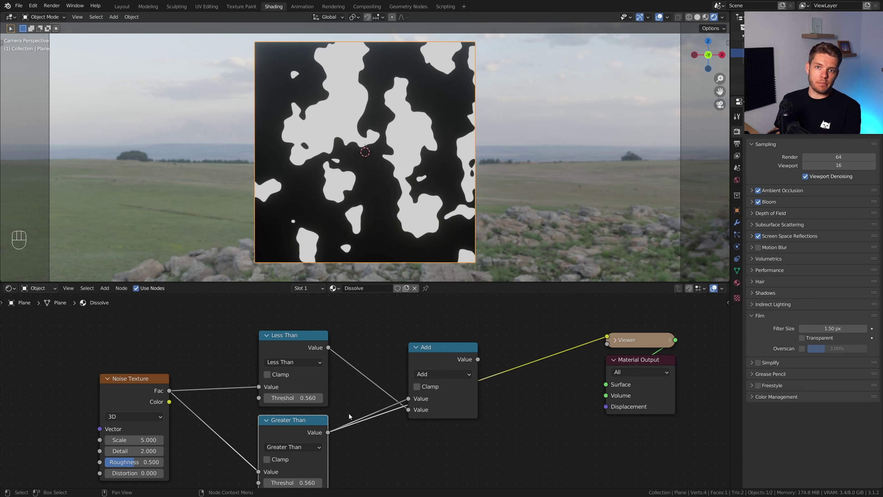
{"action": "left_click", "coordinate": [441, 390], "text": "ctrl+shift"}
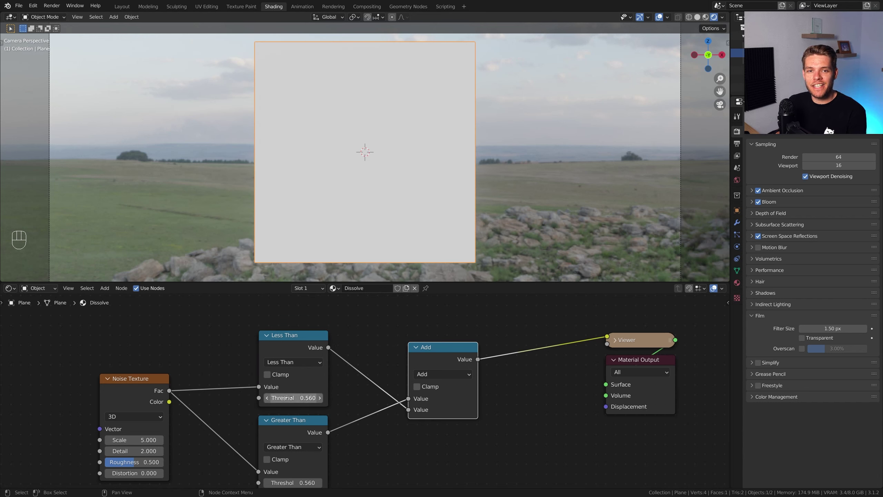
Step: Lower the Less Than node's threshold to 0.55 so a thin outline separates the two masks
{"action": "left_click_drag", "start_coordinate": [301, 397], "coordinate": [293, 398], "text": "shift"}
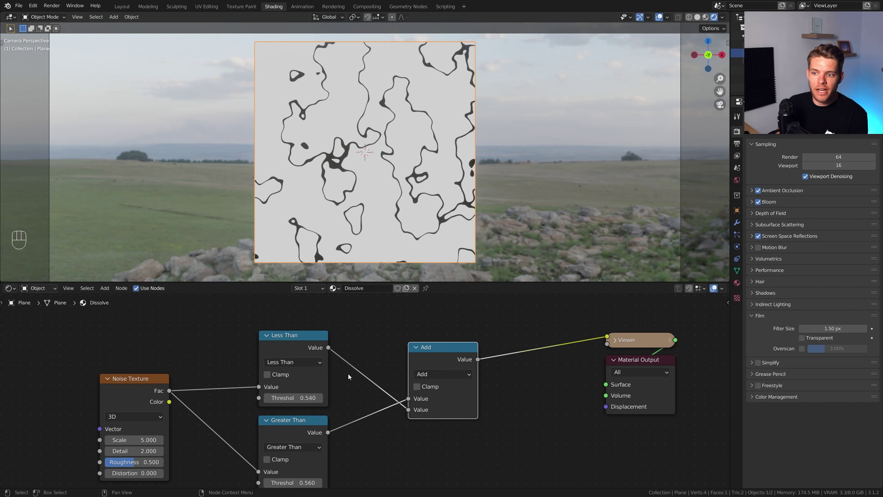
{"action": "left_click", "coordinate": [305, 398]}
{"action": "type", "text": "0.55"}
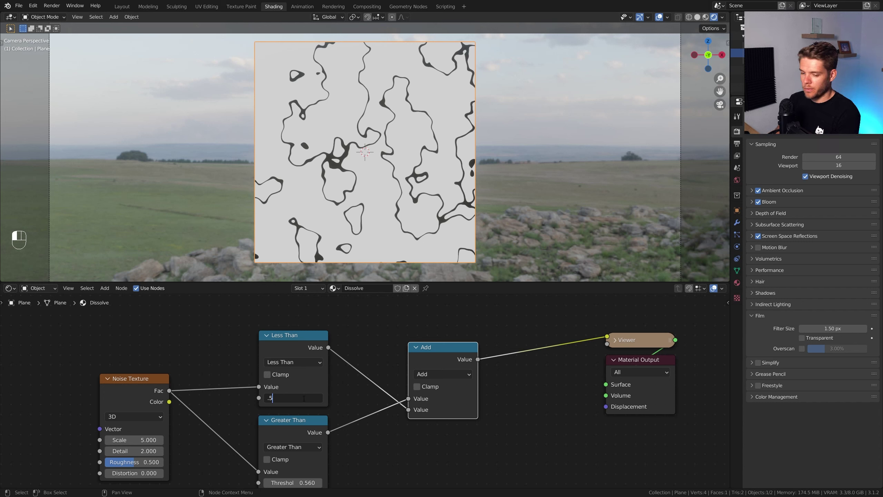
{"action": "key", "text": "Return"}
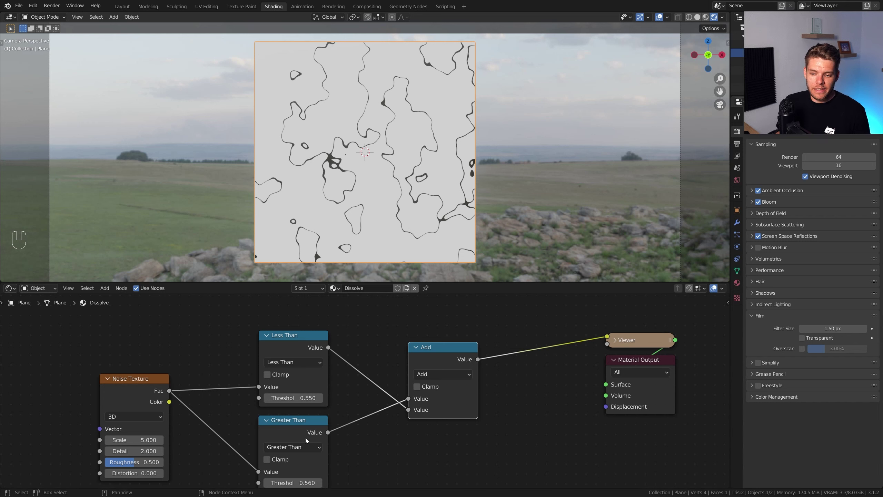
Step: Reposition the Noise Texture, then duplicate the Less Than node below it and set the copy to Subtract
{"action": "scroll", "coordinate": [303, 435], "scroll_direction": "down", "scroll_amount": 1}
{"action": "left_click_drag", "start_coordinate": [188, 421], "coordinate": [181, 370]}
{"action": "middle_click_drag", "start_coordinate": [201, 413], "coordinate": [261, 347]}
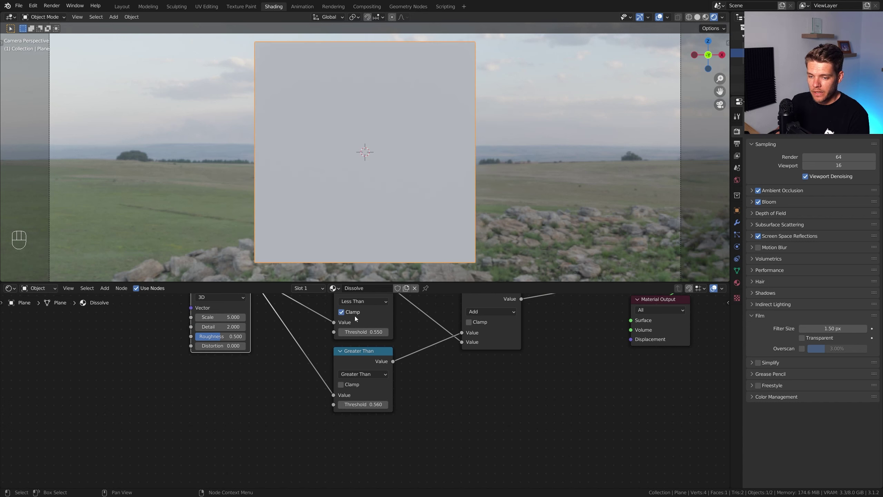
{"action": "left_click", "coordinate": [355, 316]}
{"action": "key", "text": "shift+d"}
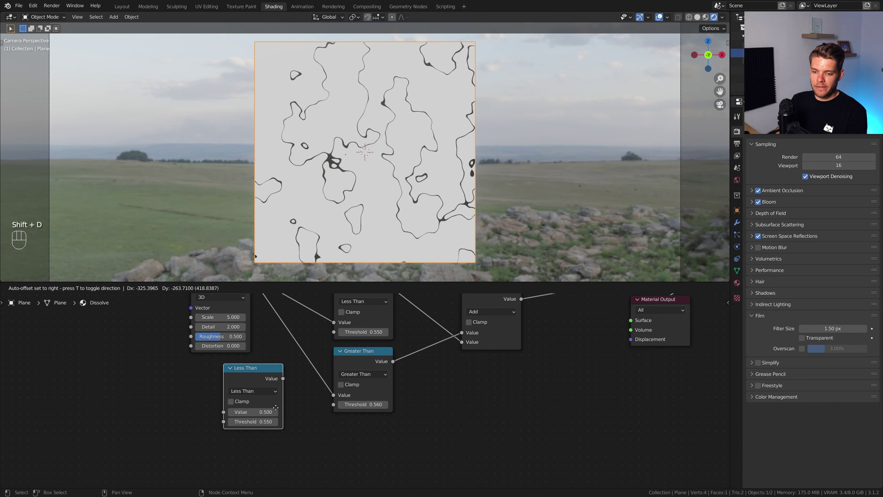
{"action": "left_click", "coordinate": [258, 418]}
{"action": "left_click", "coordinate": [253, 391]}
{"action": "left_click", "coordinate": [255, 294]}
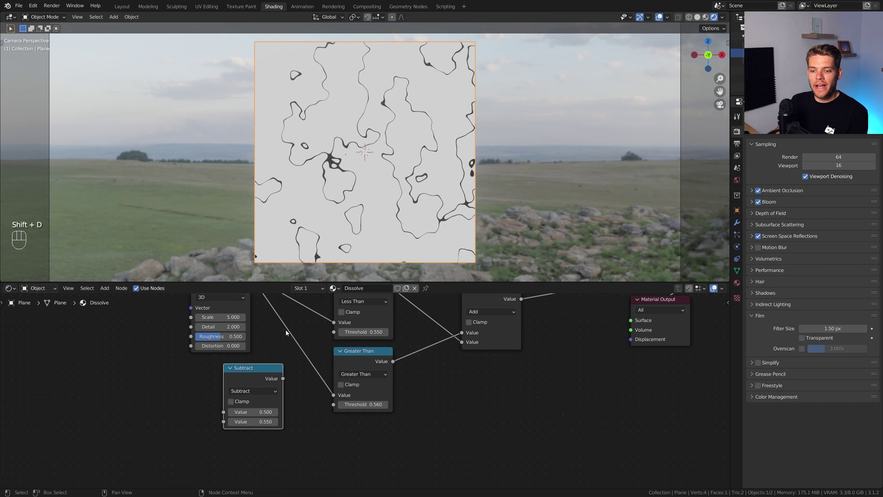
Step: Connect the Subtract node to the Less Than threshold and set its second value to 0.01
{"action": "left_click", "coordinate": [264, 421]}
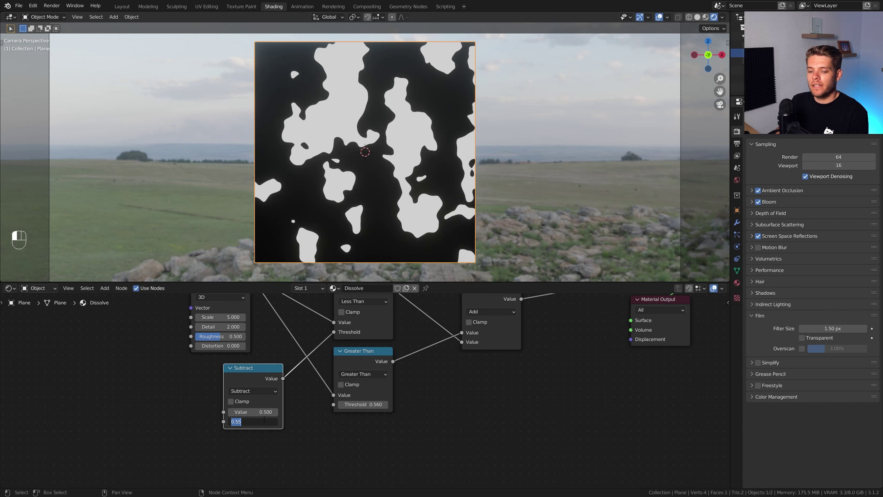
{"action": "type", "text": "0.01"}
{"action": "key", "text": "Return"}
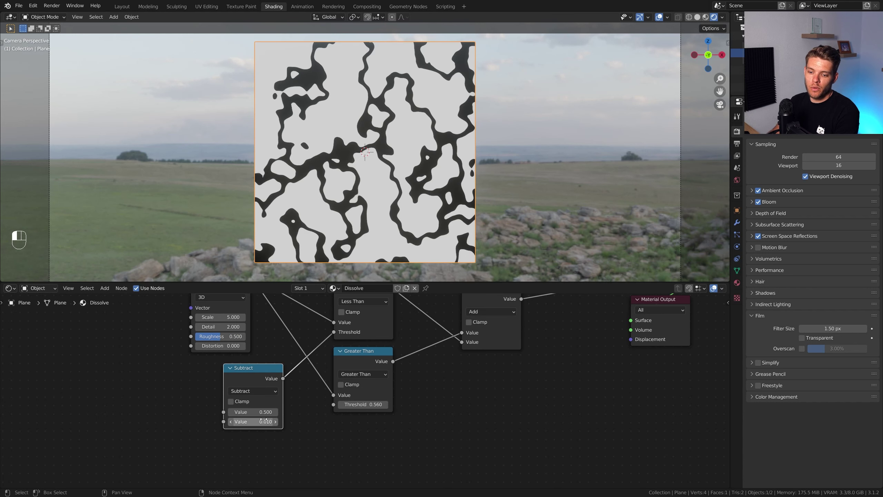
Step: Add a Value node driving both the Subtract node's first value and the Greater Than threshold, and shift the Subtract node slightly
{"action": "key", "text": "shift+a"}
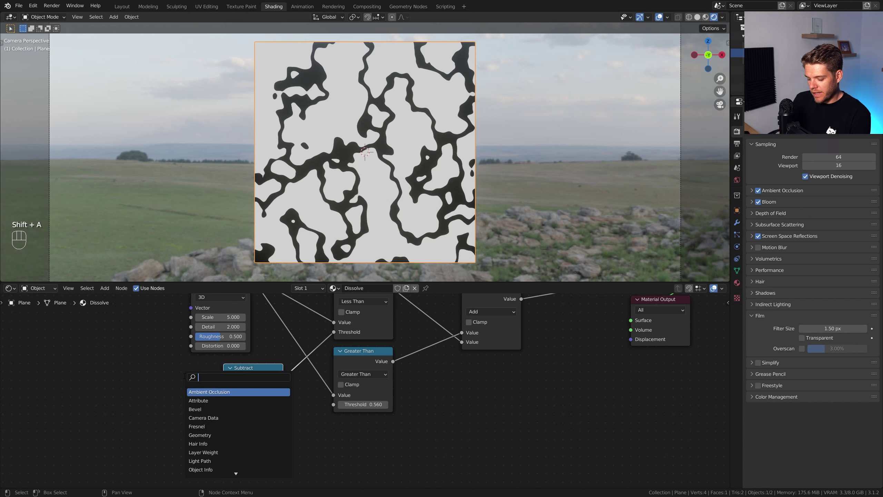
{"action": "type", "text": "value"}
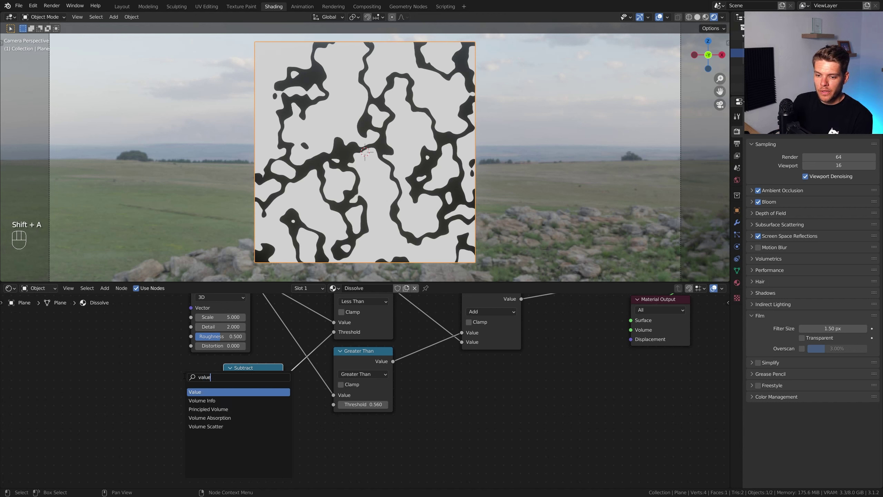
{"action": "key", "text": "Return"}
{"action": "left_click", "coordinate": [155, 399]}
{"action": "left_click_drag", "start_coordinate": [151, 397], "coordinate": [224, 413]}
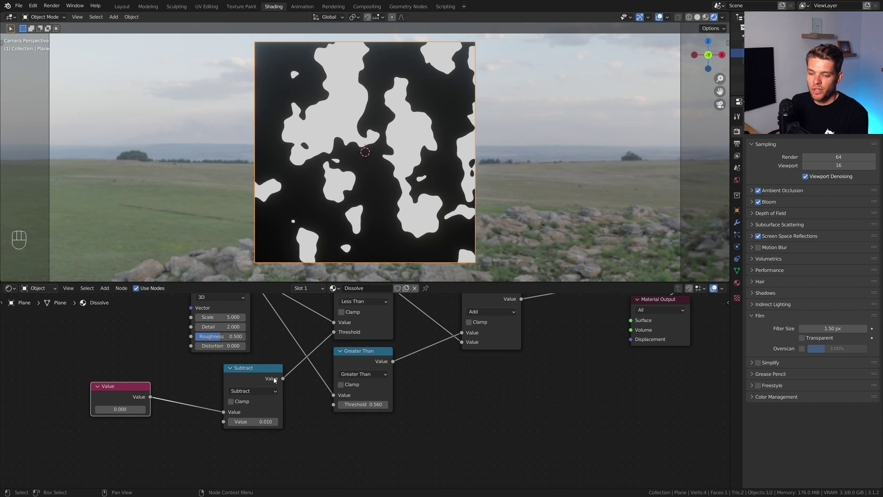
{"action": "left_click_drag", "start_coordinate": [150, 397], "coordinate": [339, 405]}
{"action": "left_click_drag", "start_coordinate": [263, 365], "coordinate": [252, 366]}
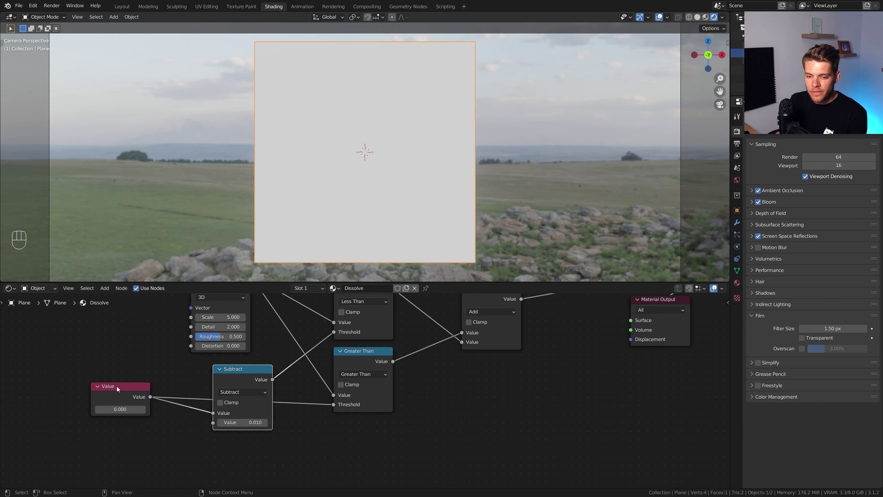
Step: Place the Value node below and clear of the Subtract node and set its value to 0.560
{"action": "left_click_drag", "start_coordinate": [135, 389], "coordinate": [181, 449]}
{"action": "scroll", "coordinate": [204, 440], "scroll_direction": "down", "scroll_amount": 2}
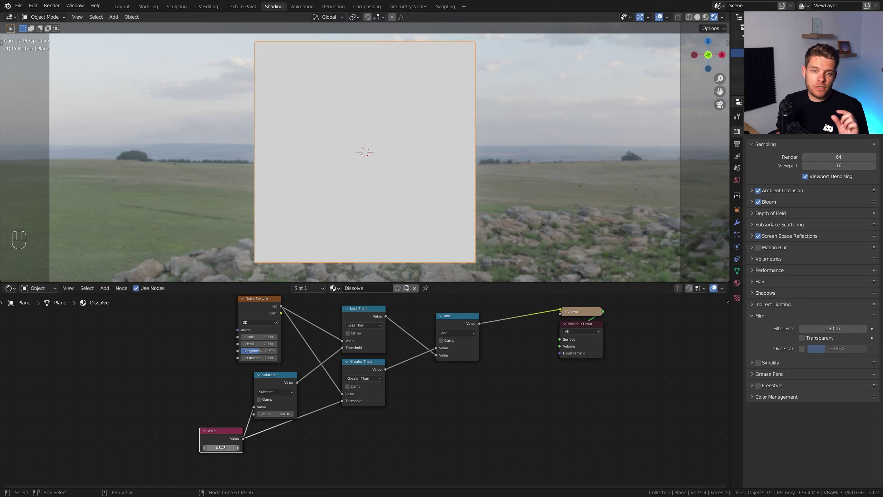
{"action": "mouse_move", "coordinate": [214, 448]}
{"action": "left_mouse_down"}
{"action": "mouse_move", "coordinate": [238, 448]}
{"action": "mouse_move", "coordinate": [222, 448]}
{"action": "left_mouse_up"}
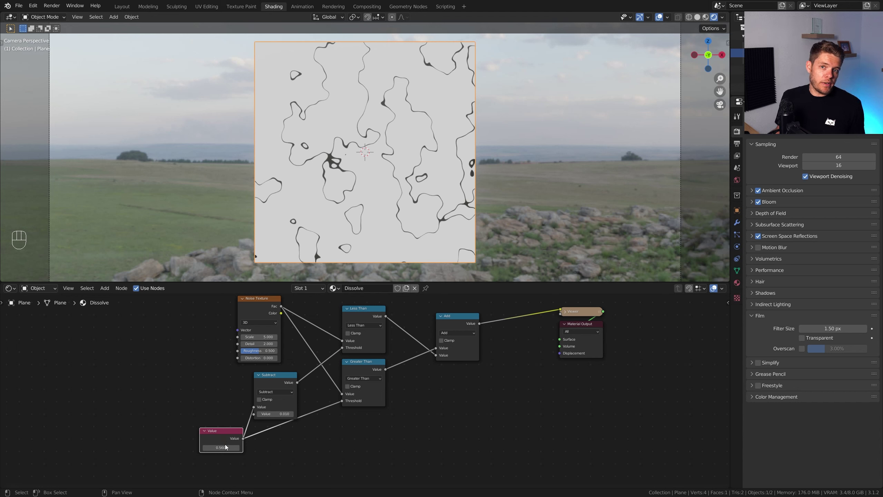
{"action": "left_click_drag", "start_coordinate": [222, 432], "coordinate": [182, 432]}
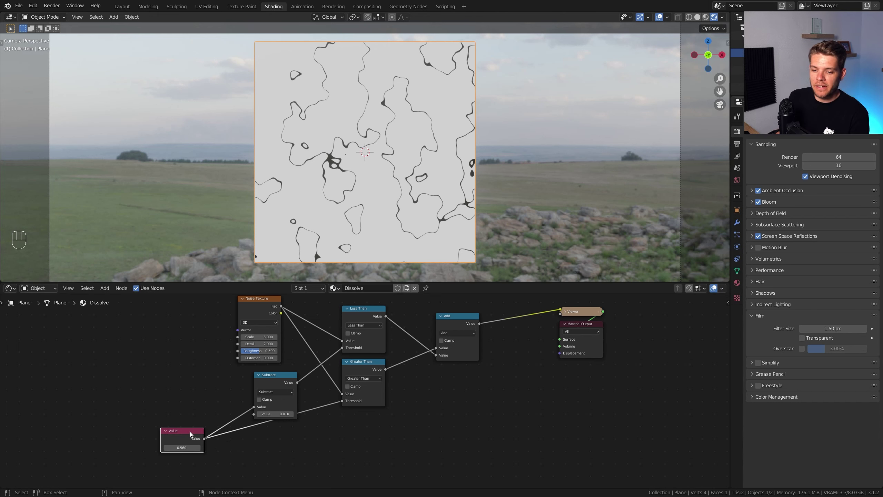
{"action": "key", "text": "ctrl+z"}
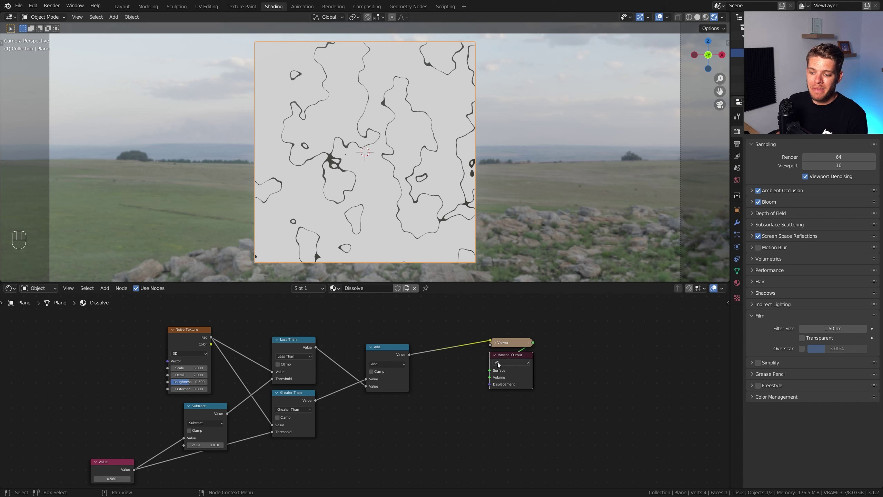
Step: Add a Mix Shader node between the Add node and the Material Output
{"action": "key", "text": "shift+a"}
{"action": "key", "text": "shift+a"}
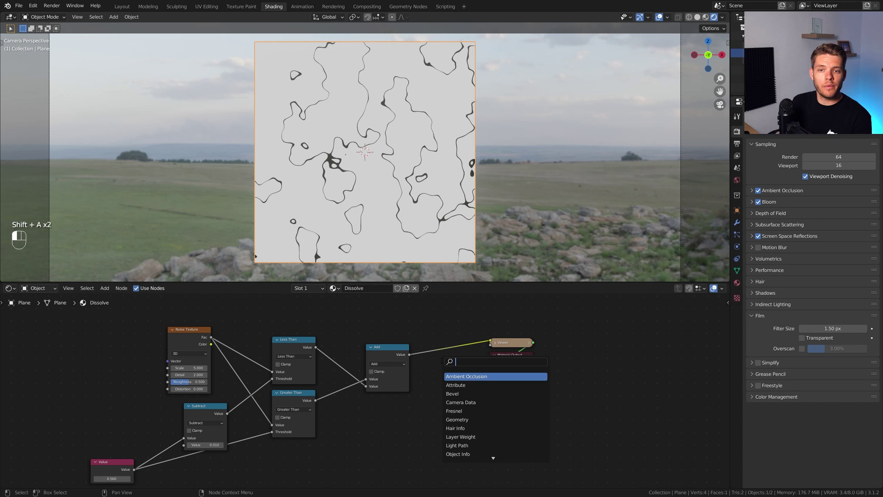
{"action": "type", "text": "mix"}
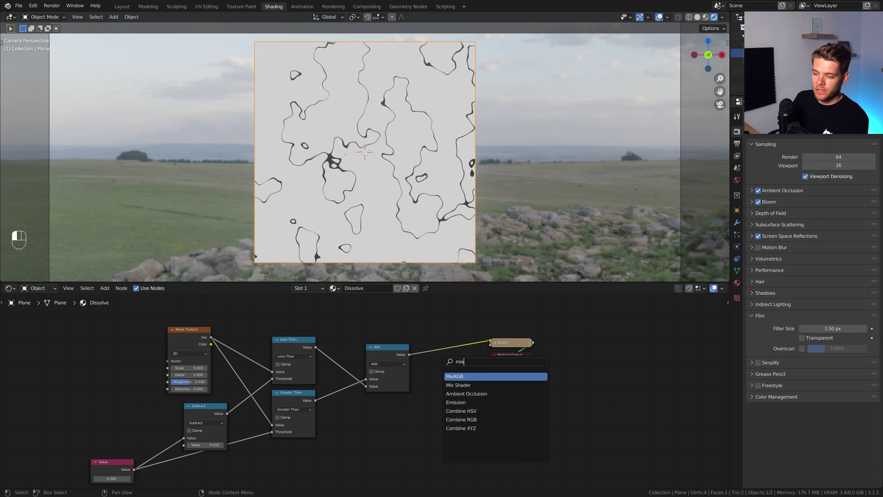
{"action": "key", "text": "Down"}
{"action": "key", "text": "Return"}
{"action": "left_click", "coordinate": [442, 362]}
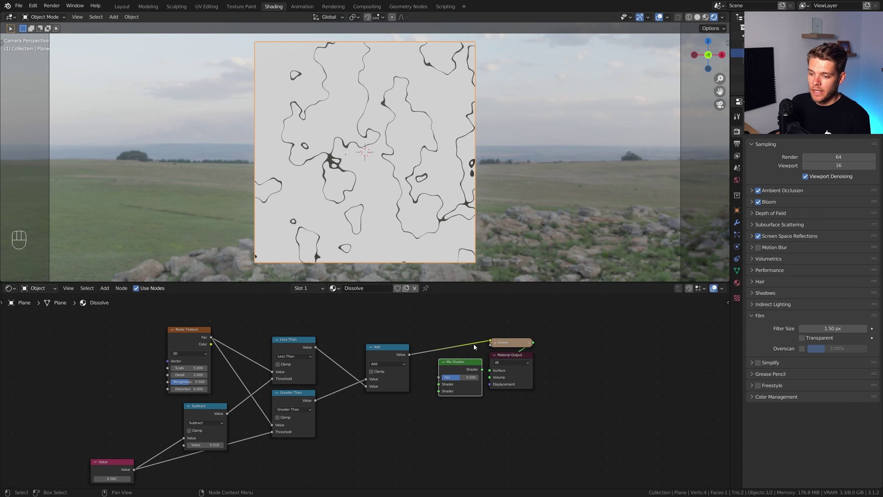
Step: Delete the Viewer node, connect the Add output to the Mix Shader's Fac, and link the Mix Shader to the Material Output's Surface
{"action": "left_click", "coordinate": [525, 343]}
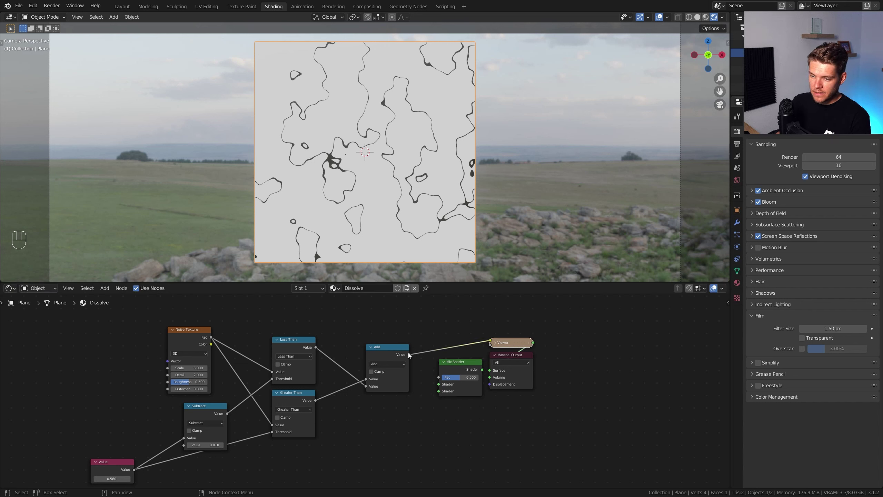
{"action": "left_click_drag", "start_coordinate": [409, 355], "coordinate": [559, 360]}
{"action": "left_click", "coordinate": [481, 370]}
{"action": "key", "text": "Delete"}
{"action": "left_click_drag", "start_coordinate": [462, 362], "coordinate": [508, 355]}
{"action": "left_click_drag", "start_coordinate": [570, 353], "coordinate": [578, 347]}
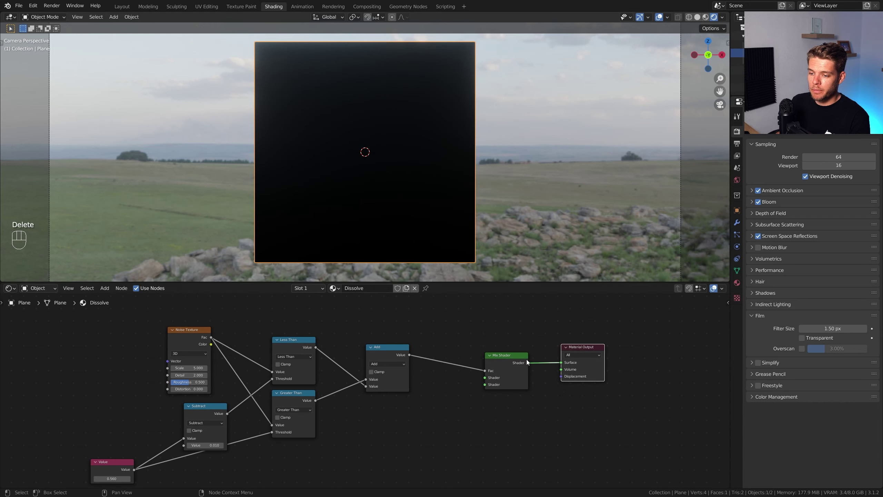
{"action": "left_click_drag", "start_coordinate": [528, 363], "coordinate": [554, 353]}
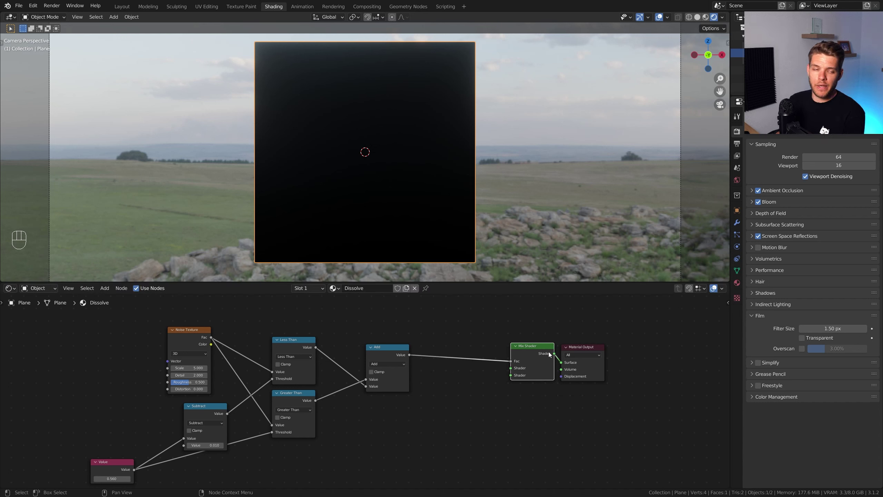
Step: Add an Emission shader below the Mix Shader, connect it to the Mix Shader, and set its color to a fully saturated red
{"action": "key", "text": "shift+a"}
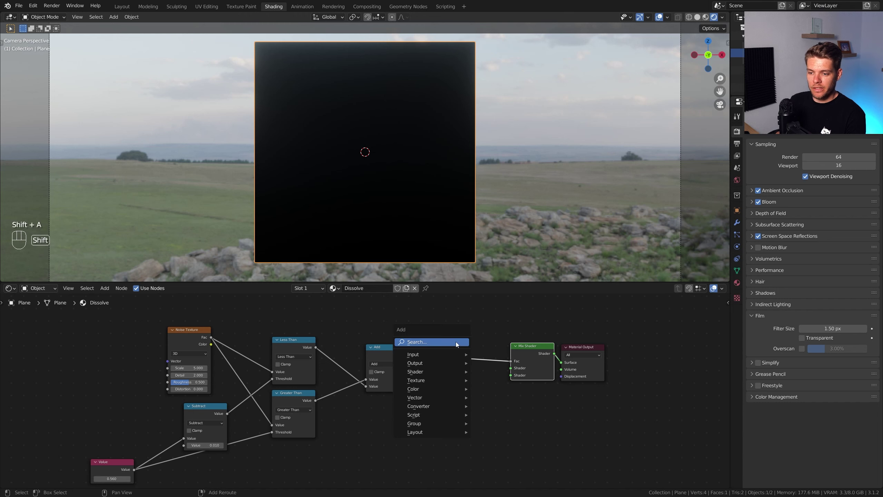
{"action": "type", "text": "emiss"}
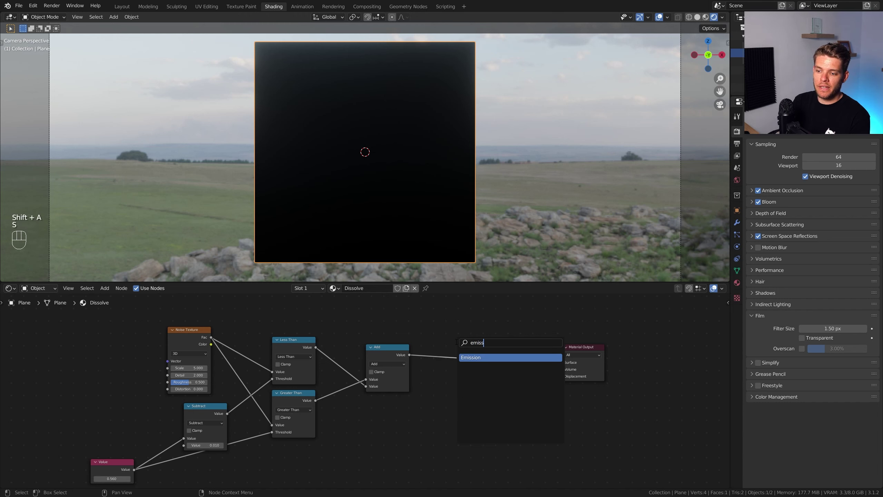
{"action": "key", "text": "Return"}
{"action": "left_click", "coordinate": [479, 390]}
{"action": "left_click_drag", "start_coordinate": [473, 397], "coordinate": [431, 452]}
{"action": "left_click", "coordinate": [428, 464]}
{"action": "left_click", "coordinate": [448, 419]}
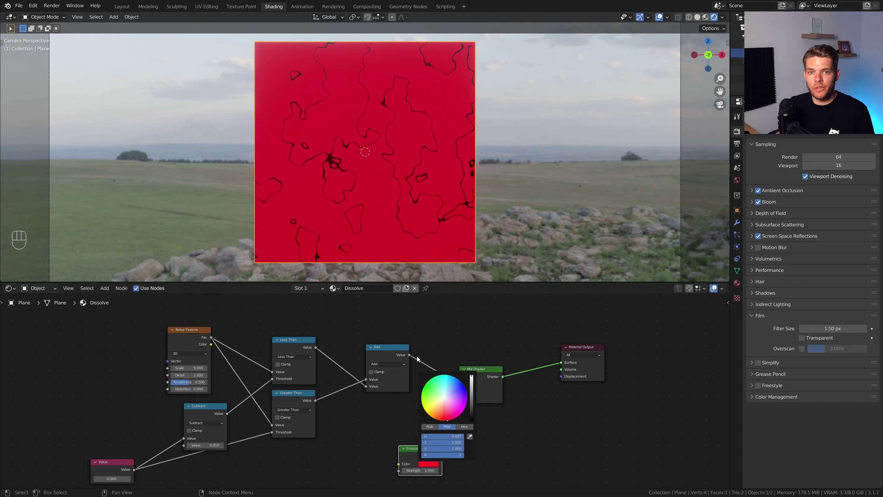
Step: Set the Emission shader's strength to 50 and move the node slightly farther from the Mix Shader
{"action": "left_click", "coordinate": [431, 469]}
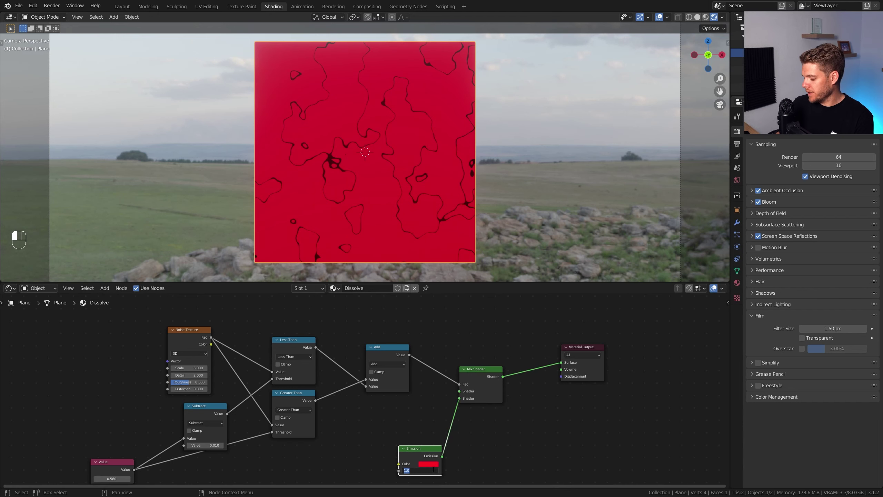
{"action": "type", "text": "50"}
{"action": "key", "text": "Return"}
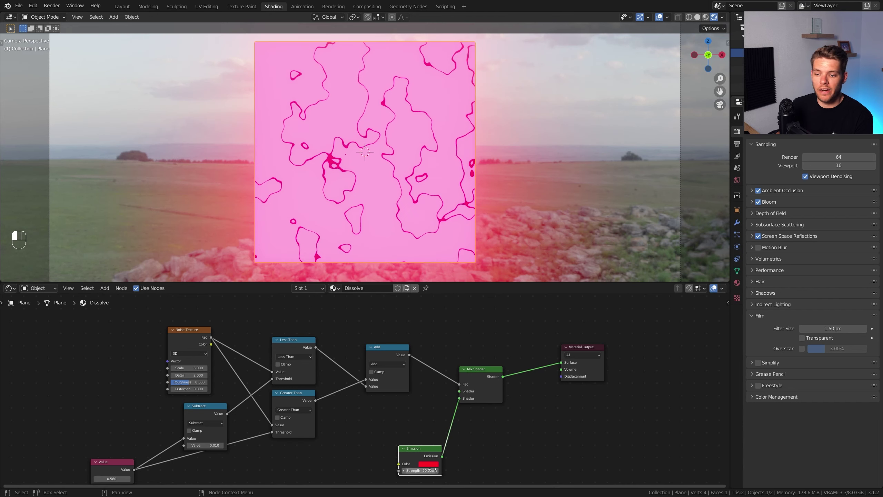
{"action": "left_click_drag", "start_coordinate": [417, 449], "coordinate": [405, 443]}
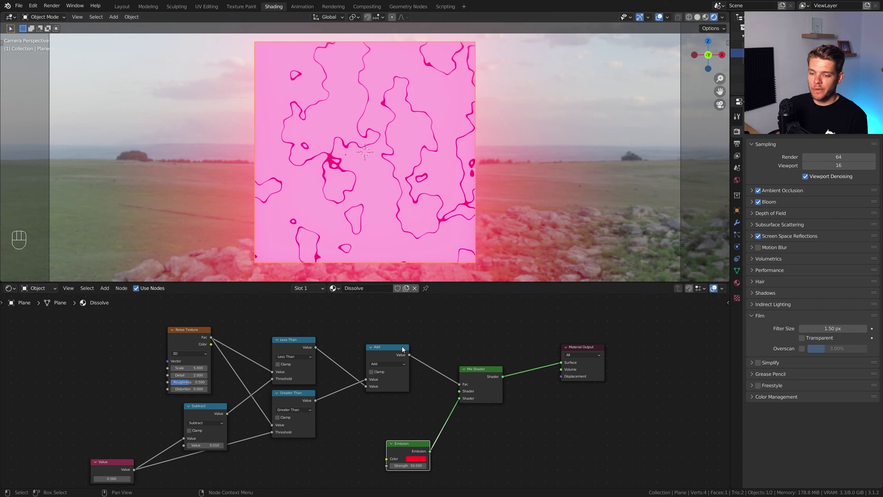
Step: Insert an Invert node on the link between the Add node and the Mix Shader's Fac
{"action": "key", "text": "shift+a"}
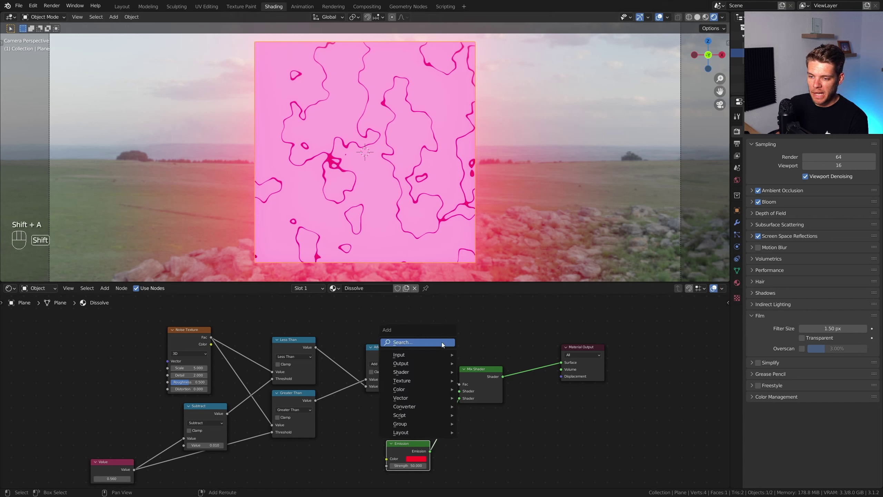
{"action": "type", "text": "invert"}
{"action": "key", "text": "Return"}
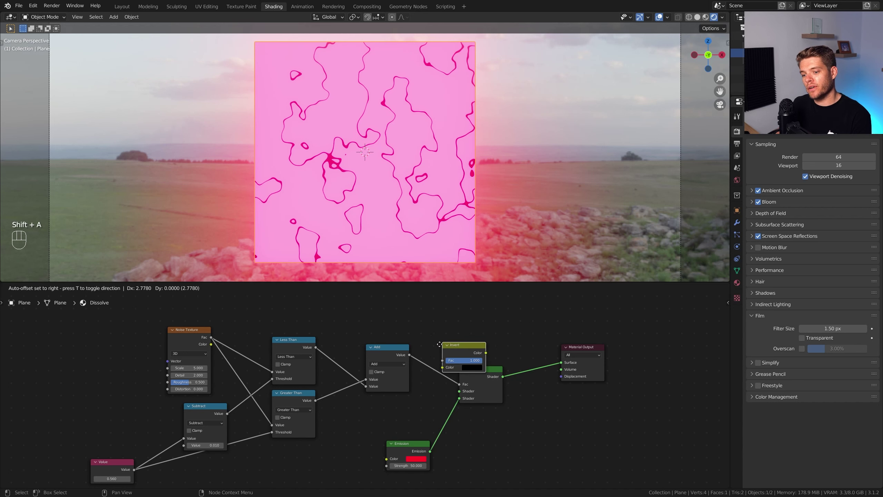
{"action": "left_click", "coordinate": [434, 355]}
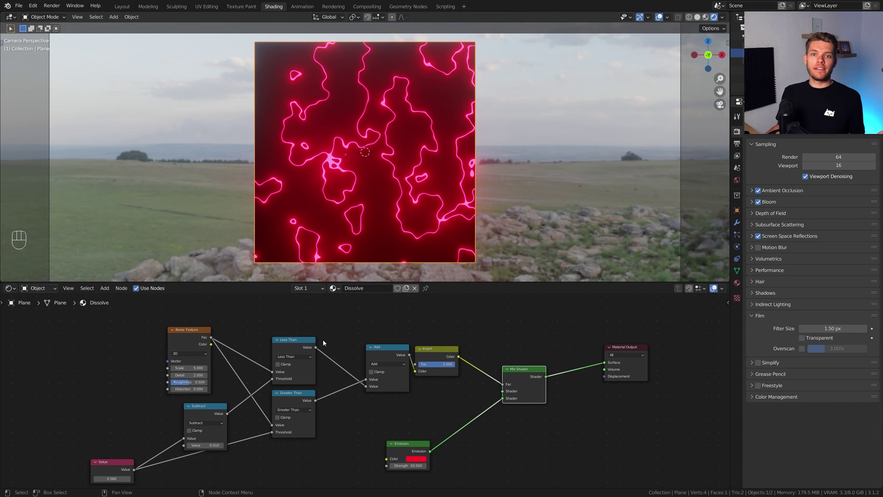
{"action": "mouse_move", "coordinate": [500, 392]}
{"action": "left_mouse_down"}
{"action": "mouse_move", "coordinate": [447, 409]}
{"action": "mouse_move", "coordinate": [482, 395]}
{"action": "left_mouse_up"}
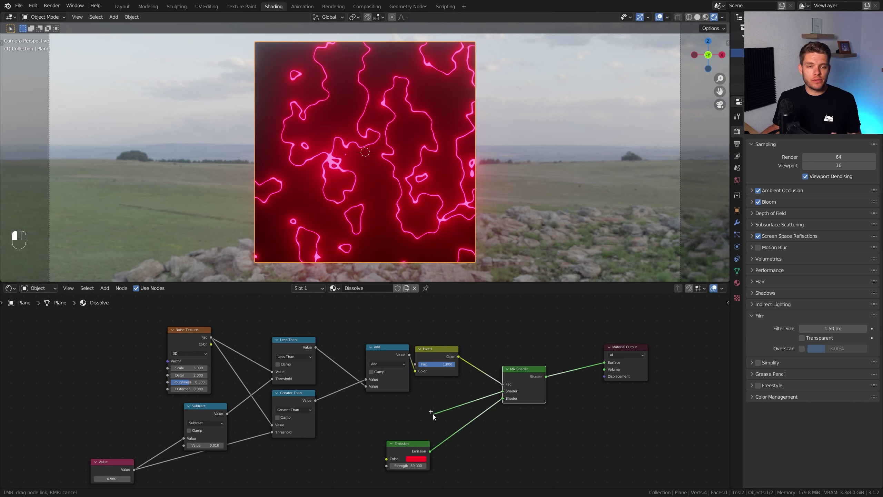
{"action": "left_click_drag", "start_coordinate": [433, 415], "coordinate": [431, 414]}
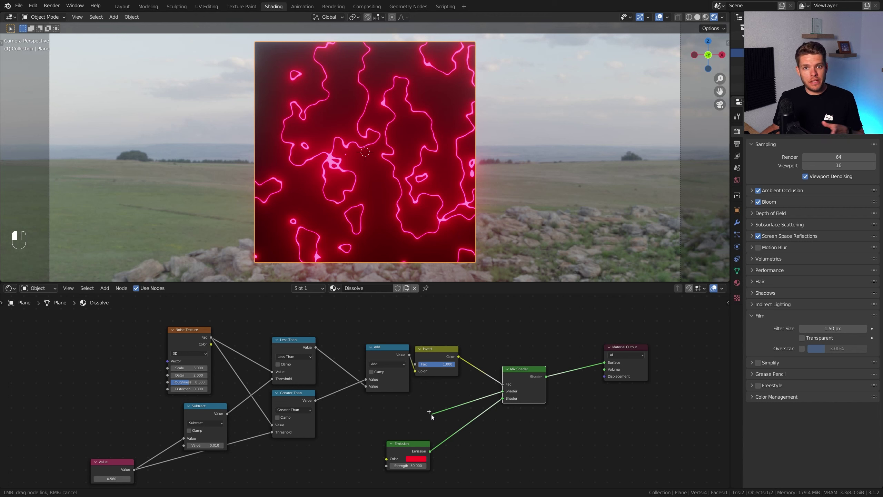
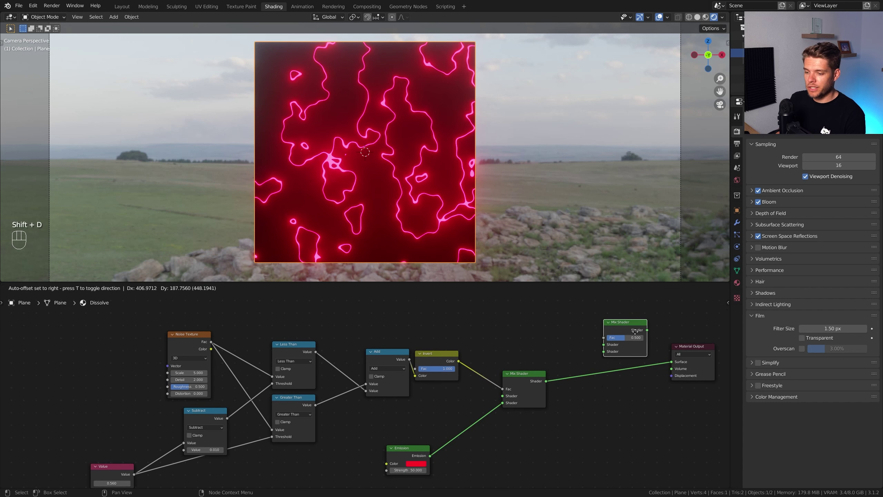
Step: Insert a duplicated Mix Shader before the Material Output and connect a new Transparent BSDF to its second Shader input
{"action": "left_click", "coordinate": [634, 350]}
{"action": "middle_click_drag", "start_coordinate": [501, 358], "coordinate": [437, 355]}
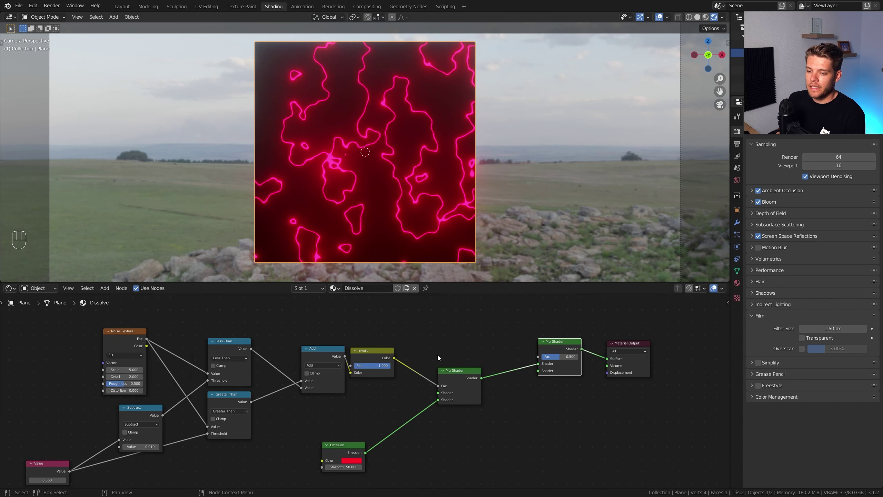
{"action": "key", "text": "shift+a"}
{"action": "type", "text": "trans"}
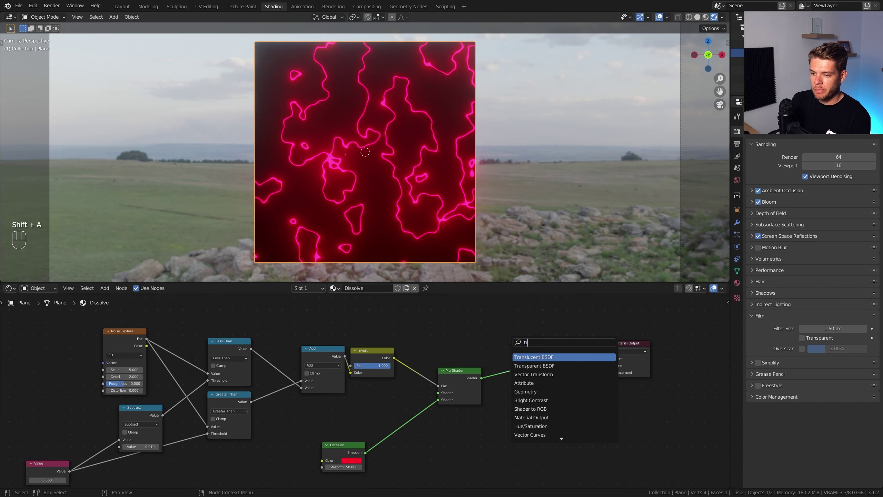
{"action": "key", "text": "Return"}
{"action": "left_click", "coordinate": [515, 425]}
{"action": "left_click_drag", "start_coordinate": [515, 425], "coordinate": [579, 360]}
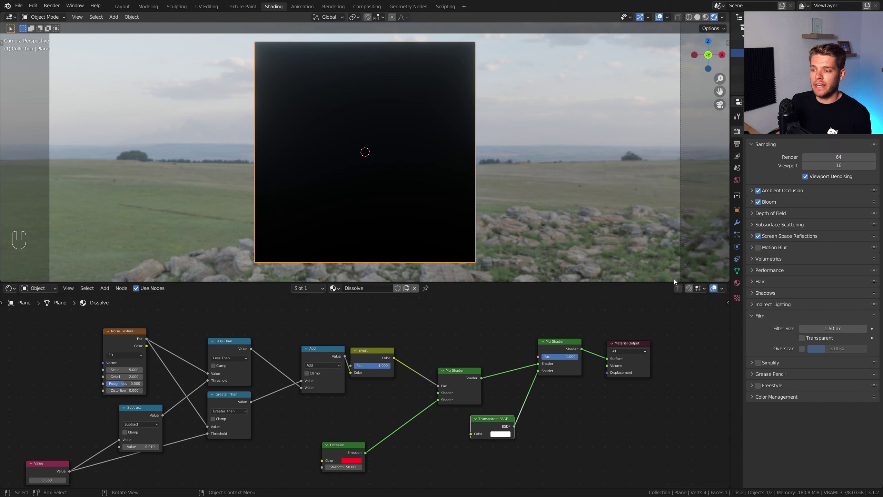
Step: Set the Dissolve material's blend mode to Alpha Blend
{"action": "left_click", "coordinate": [737, 283]}
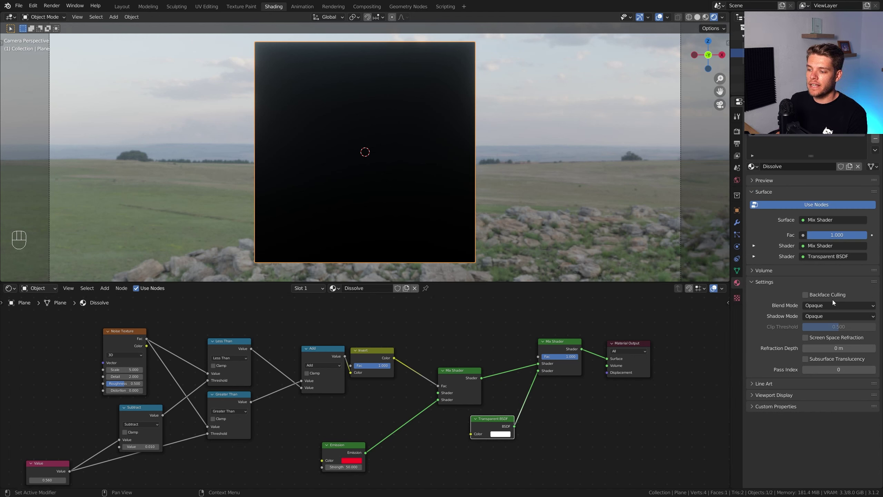
{"action": "left_click", "coordinate": [817, 305]}
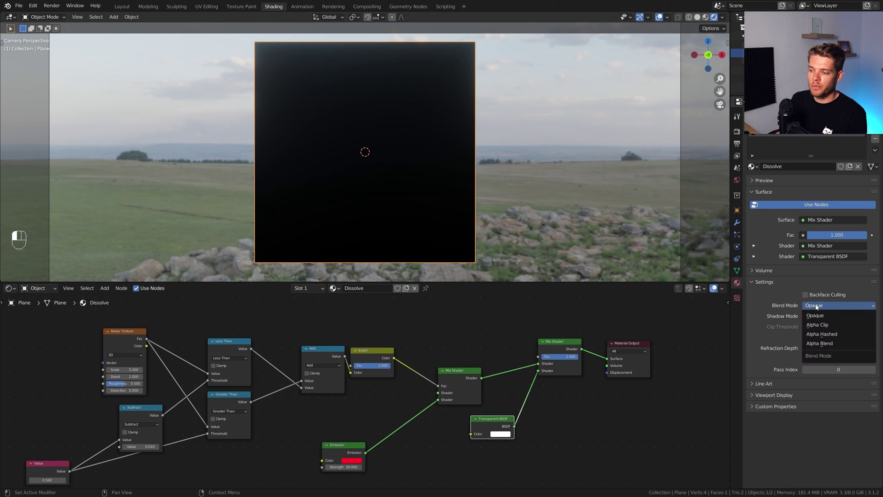
{"action": "left_click", "coordinate": [843, 344]}
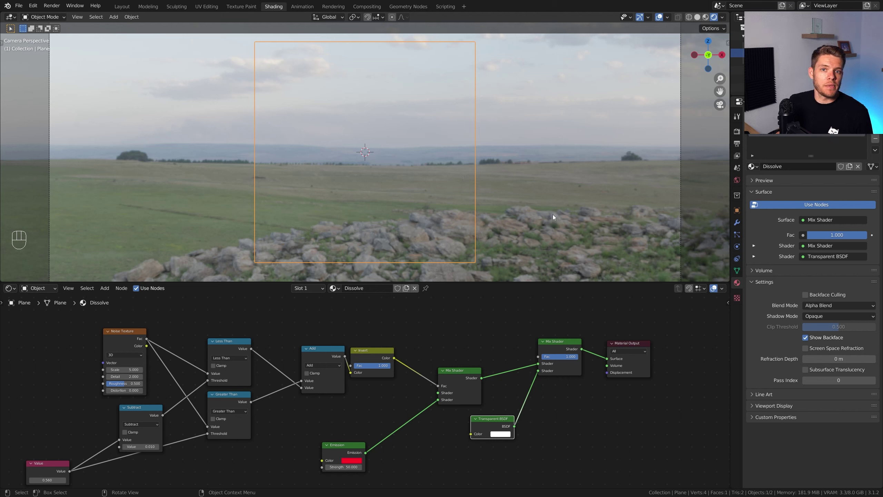
Step: Reposition the Transparent BSDF and Add nodes, and link the Less Than output to the Fac of the final Mix Shader
{"action": "left_click_drag", "start_coordinate": [492, 418], "coordinate": [474, 418]}
{"action": "mouse_move", "coordinate": [556, 357]}
{"action": "left_mouse_down"}
{"action": "mouse_move", "coordinate": [519, 356]}
{"action": "mouse_move", "coordinate": [556, 357]}
{"action": "left_mouse_up"}
{"action": "left_click", "coordinate": [321, 348]}
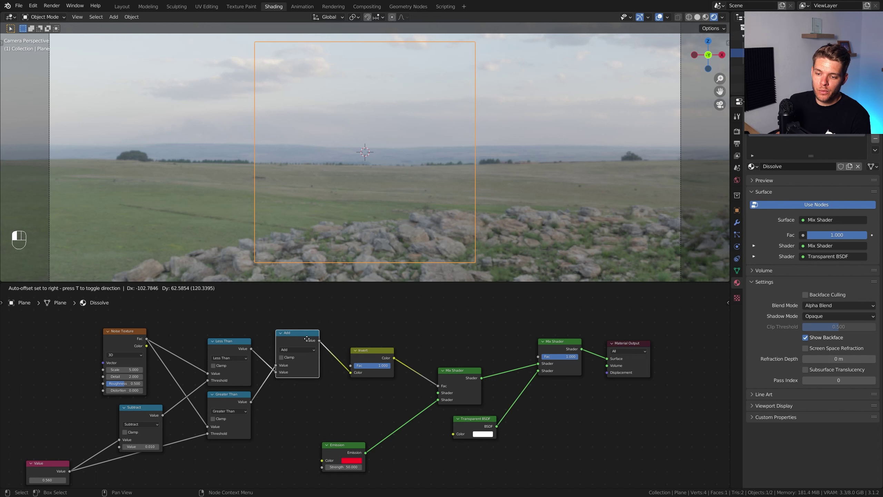
{"action": "key", "text": "g"}
{"action": "left_click", "coordinate": [378, 352]}
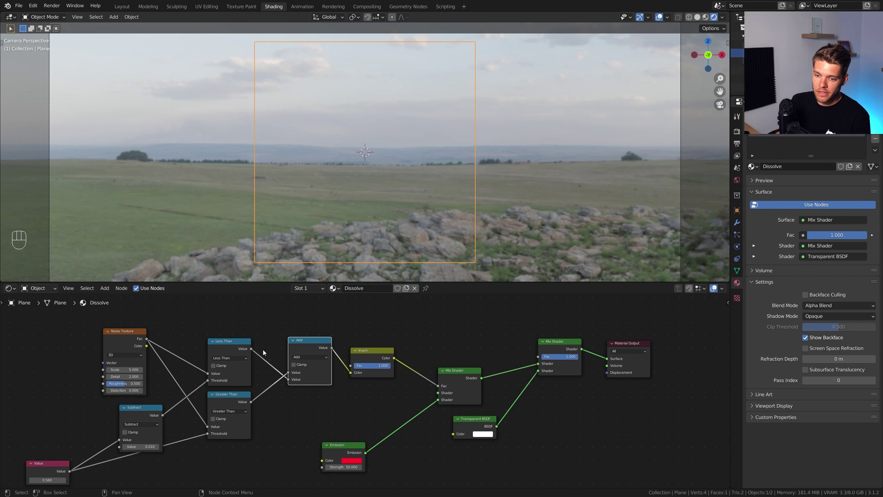
{"action": "key", "text": "ctrl+z"}
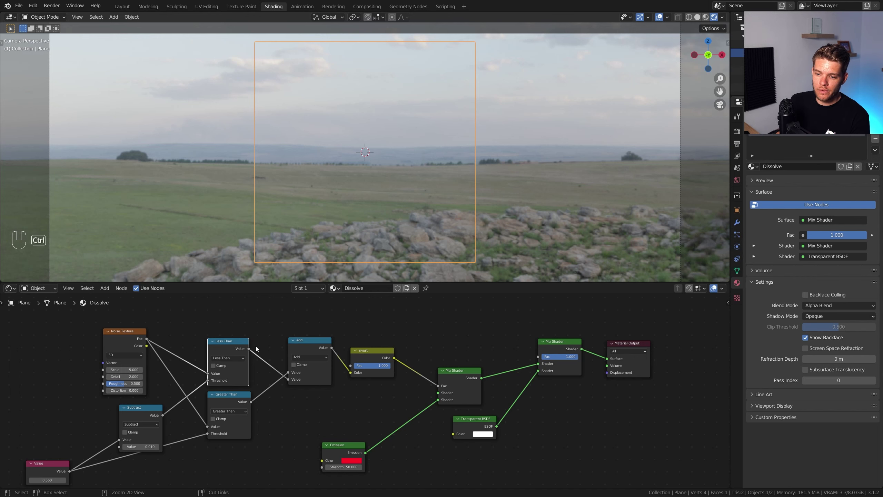
{"action": "left_click_drag", "start_coordinate": [252, 349], "coordinate": [538, 378]}
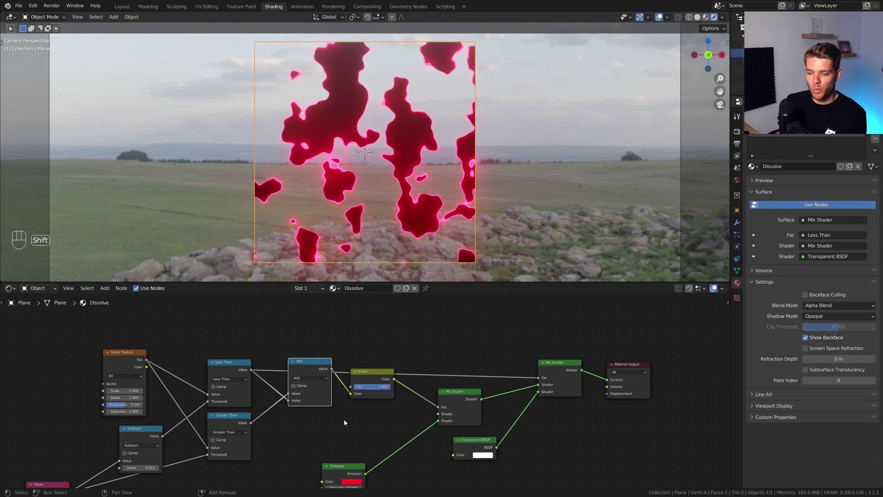
Step: Set the Value node to 0.540, move it away from the other nodes, and join its two outgoing links with a reroute
{"action": "middle_click_drag", "start_coordinate": [343, 419], "coordinate": [415, 312], "text": "shift"}
{"action": "mouse_move", "coordinate": [120, 392]}
{"action": "left_mouse_down", "text": "shift"}
{"action": "mouse_move", "coordinate": [80, 392]}
{"action": "mouse_move", "coordinate": [109, 392]}
{"action": "left_mouse_up", "text": "shift"}
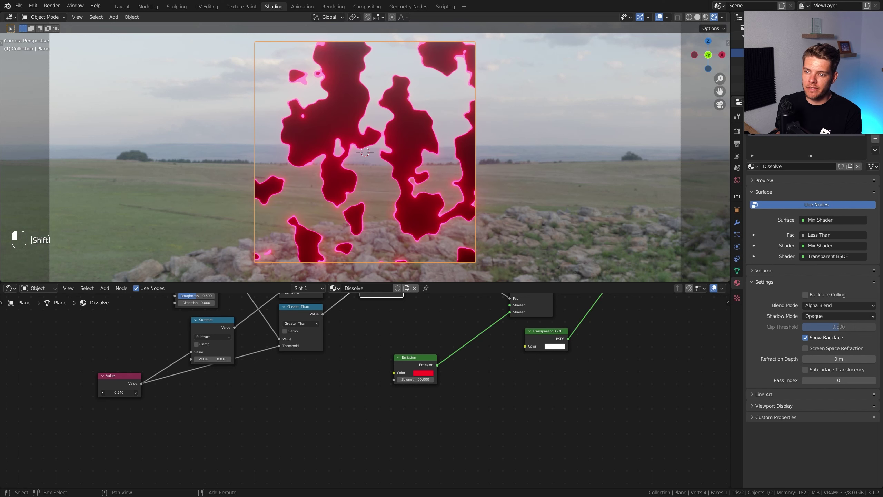
{"action": "middle_click_drag", "start_coordinate": [356, 358], "coordinate": [278, 414]}
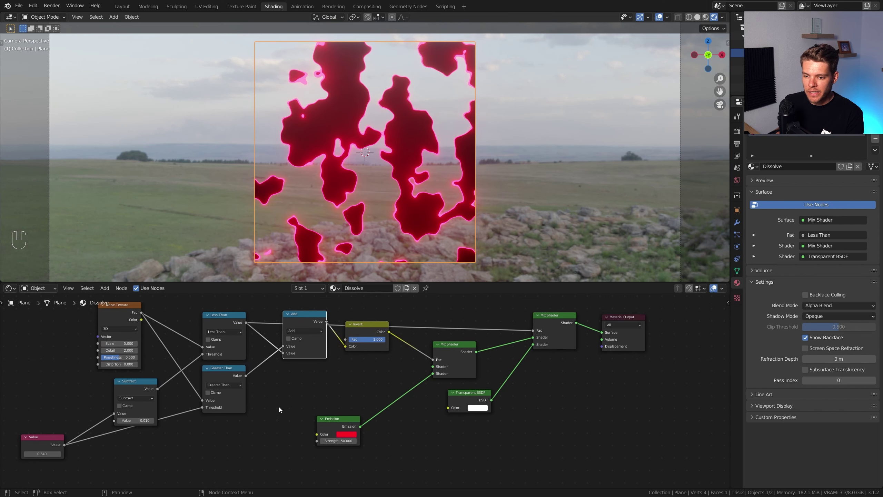
{"action": "scroll", "coordinate": [287, 408], "scroll_direction": "down", "scroll_amount": 3}
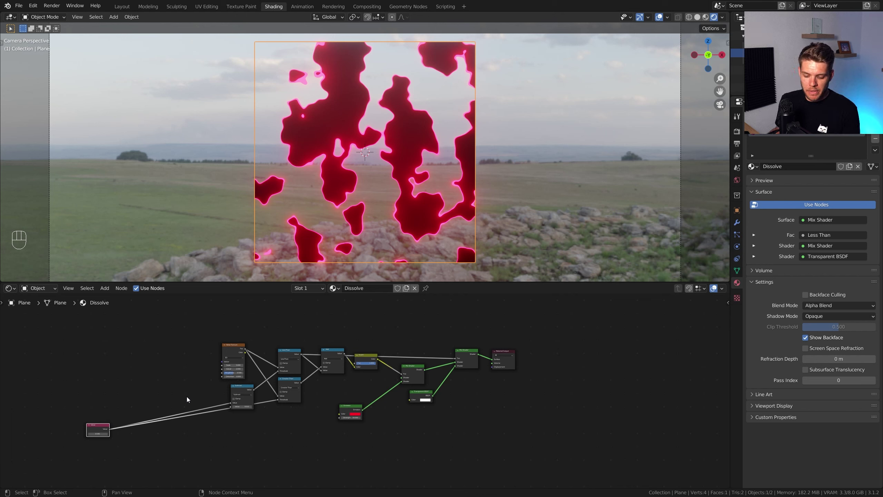
{"action": "right_click_drag", "start_coordinate": [187, 396], "coordinate": [197, 446], "text": "shift"}
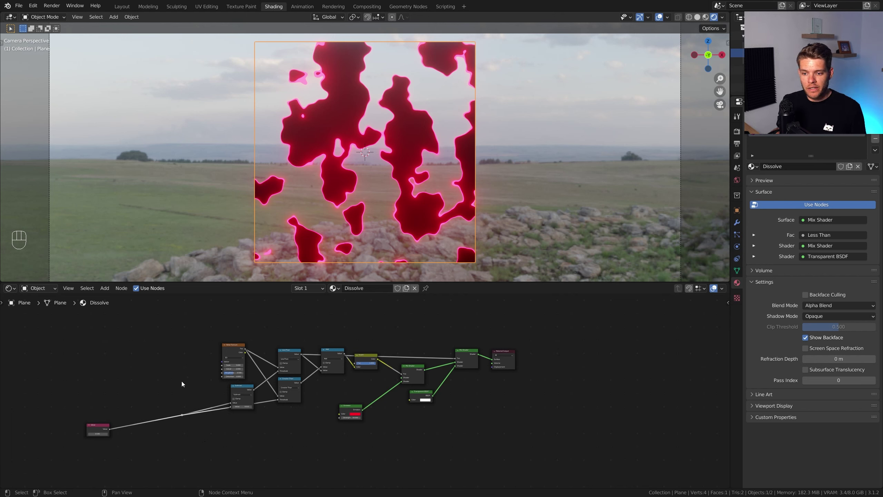
Step: Group all nodes except the Value node and the Material Output, and open the new node group for editing
{"action": "left_click_drag", "start_coordinate": [158, 319], "coordinate": [483, 453]}
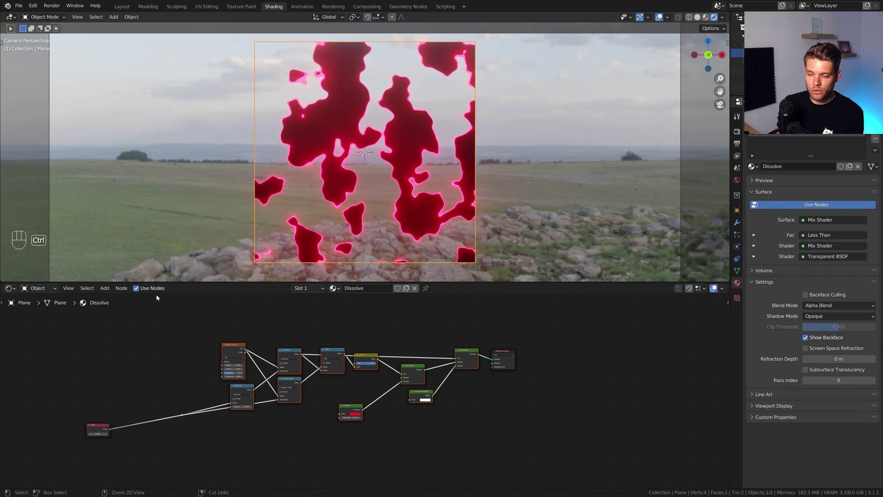
{"action": "key", "text": "ctrl+g"}
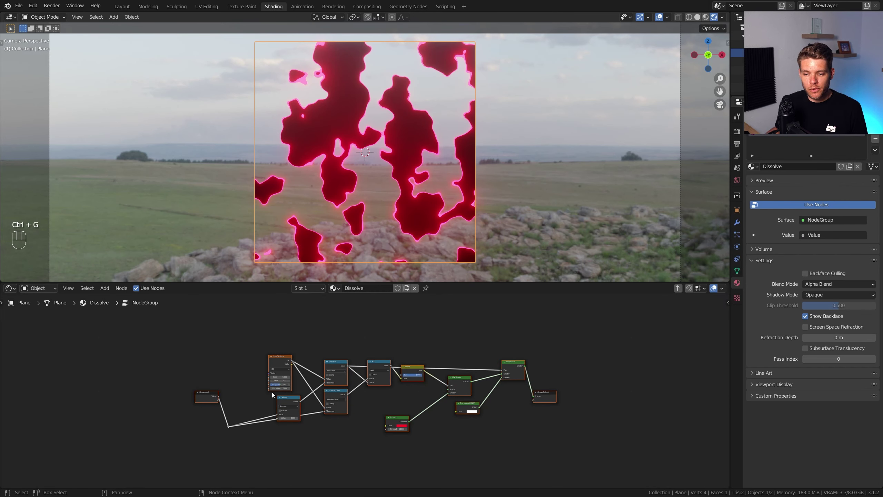
{"action": "scroll", "coordinate": [368, 389], "scroll_direction": "up", "scroll_amount": 2}
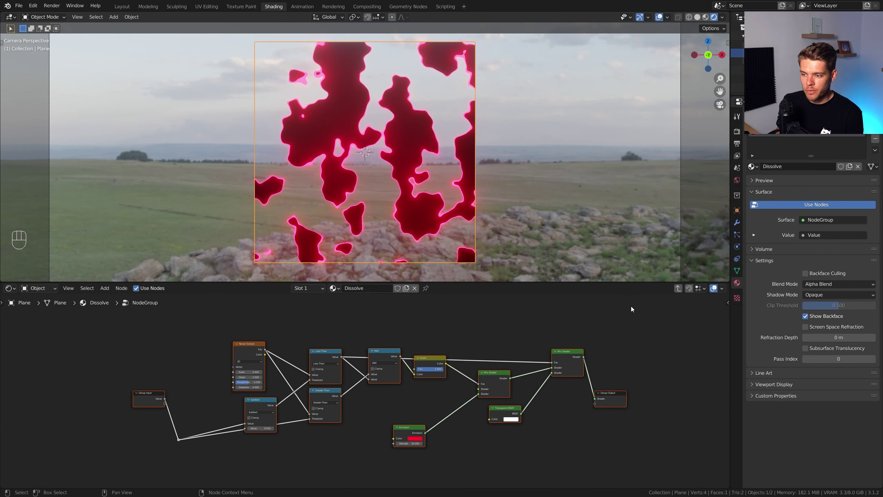
{"action": "left_click", "coordinate": [678, 288]}
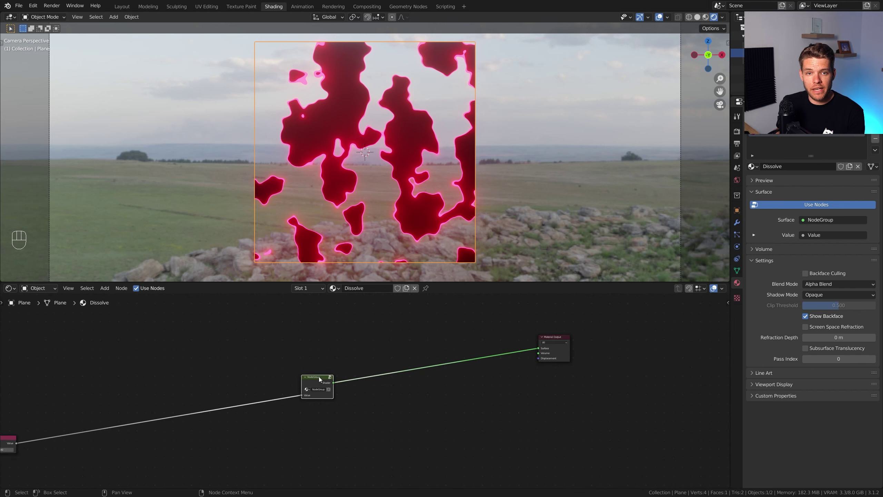
{"action": "left_click", "coordinate": [330, 377]}
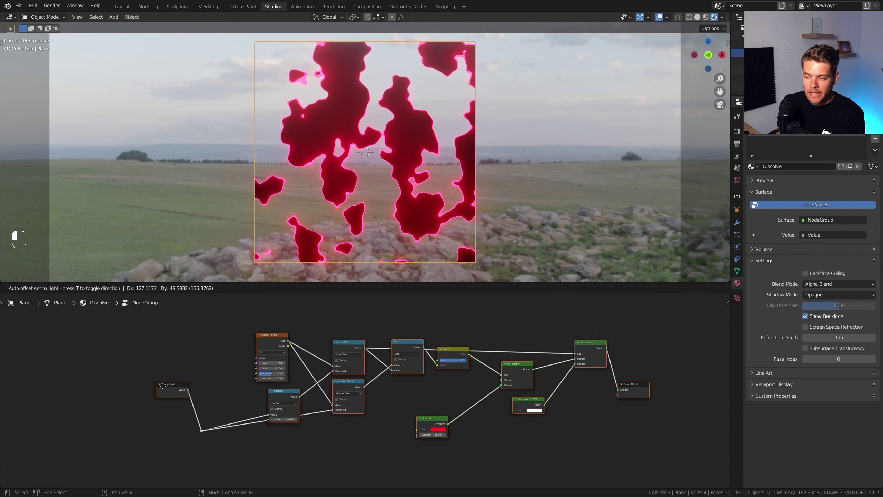
Step: Move the Group Input node closer and expose the Noise Texture's Scale as a group input
{"action": "scroll", "coordinate": [226, 359], "scroll_direction": "up", "scroll_amount": 2}
{"action": "middle_click_drag", "start_coordinate": [209, 358], "coordinate": [205, 392]}
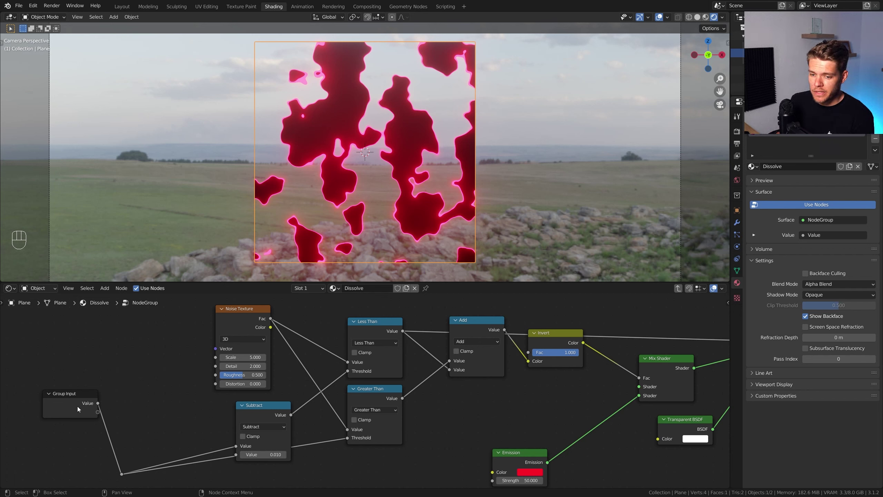
{"action": "left_click_drag", "start_coordinate": [78, 406], "coordinate": [88, 396]}
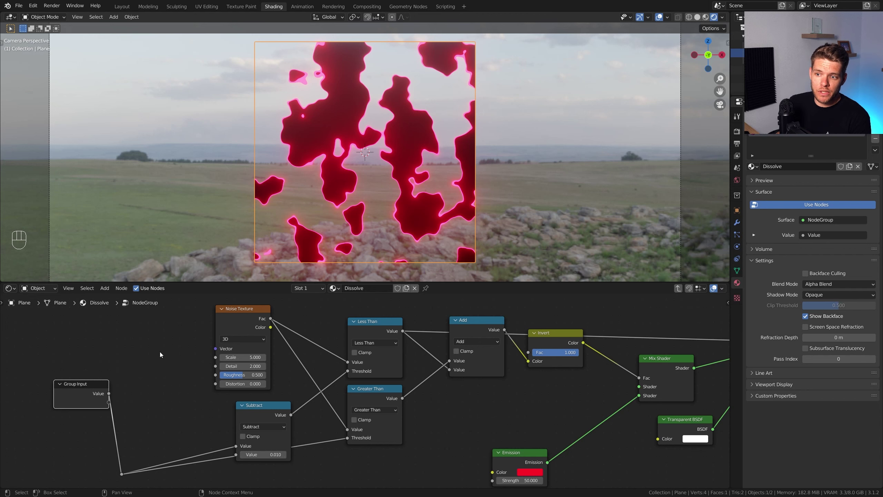
{"action": "left_click_drag", "start_coordinate": [215, 358], "coordinate": [108, 416]}
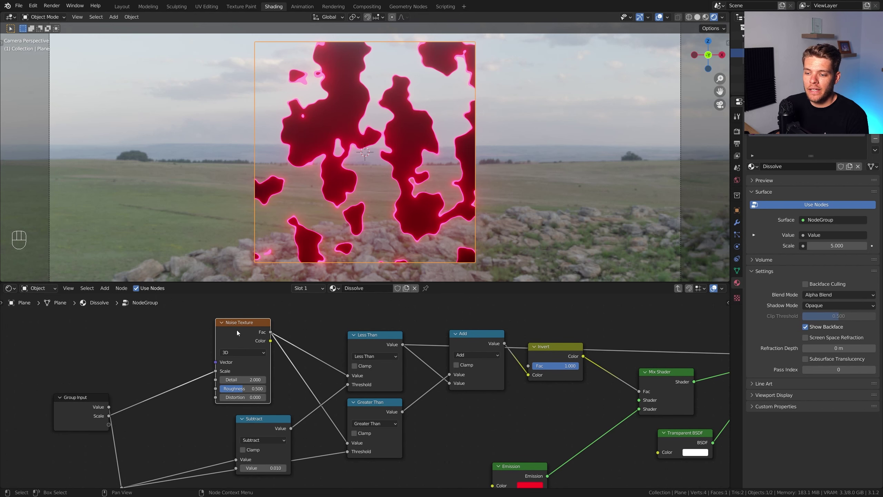
Step: Add Texture Coordinate and Mapping nodes to the Noise Texture and feed the Mapping vector from the Object coordinates
{"action": "key", "text": "Home"}
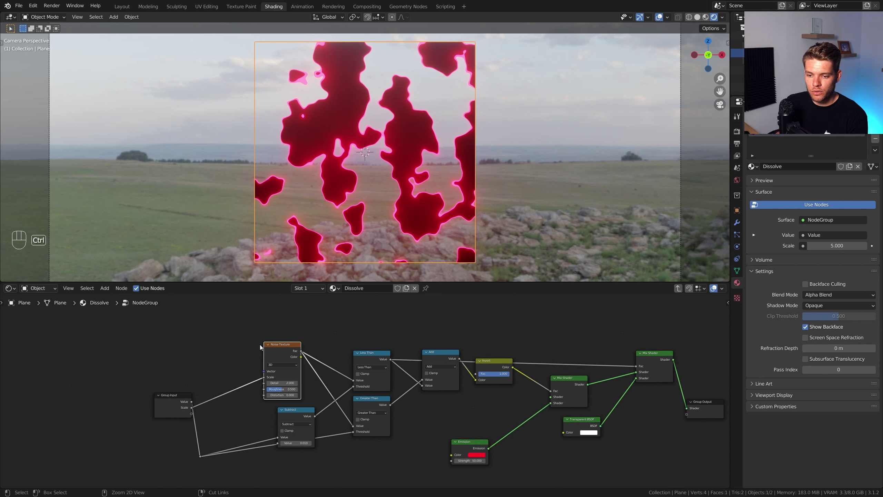
{"action": "key", "text": "ctrl+t"}
{"action": "left_click_drag", "start_coordinate": [216, 342], "coordinate": [201, 323]}
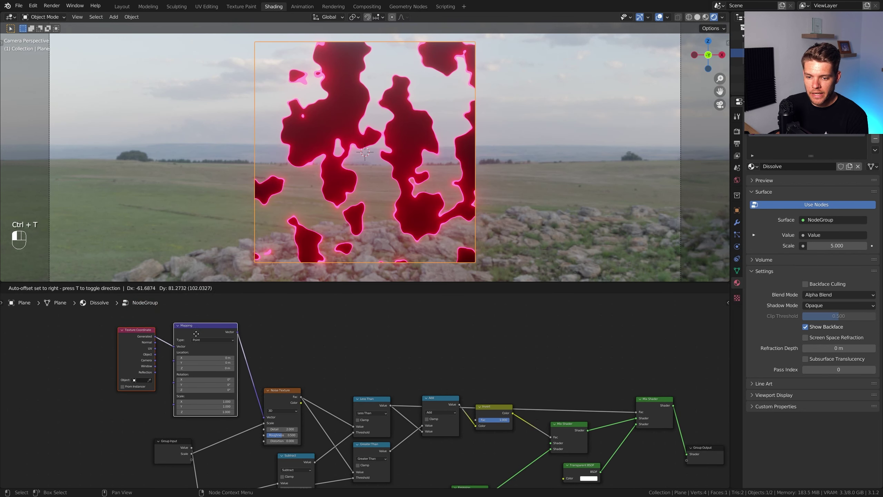
{"action": "left_click_drag", "start_coordinate": [153, 353], "coordinate": [172, 346]}
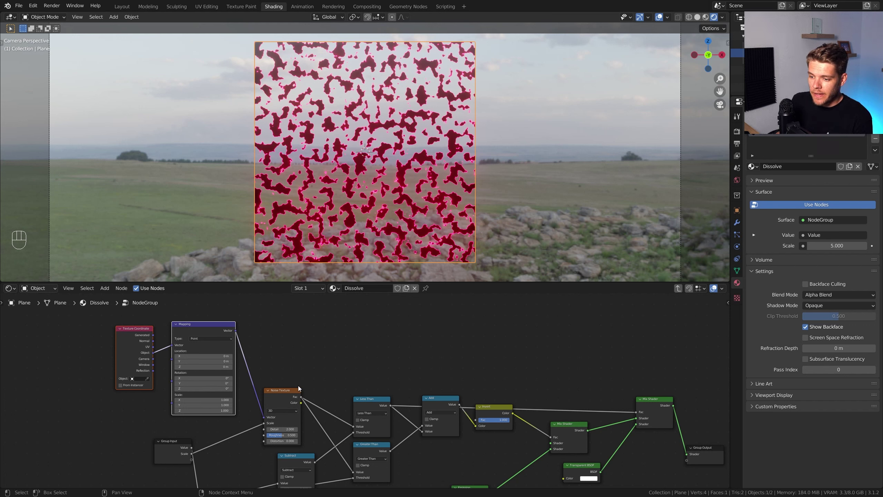
Step: Expose the Emission node's Color as an input of the node group
{"action": "middle_click_drag", "start_coordinate": [339, 381], "coordinate": [294, 344], "text": "shift"}
{"action": "middle_click_drag", "start_coordinate": [338, 378], "coordinate": [407, 352], "text": "shift"}
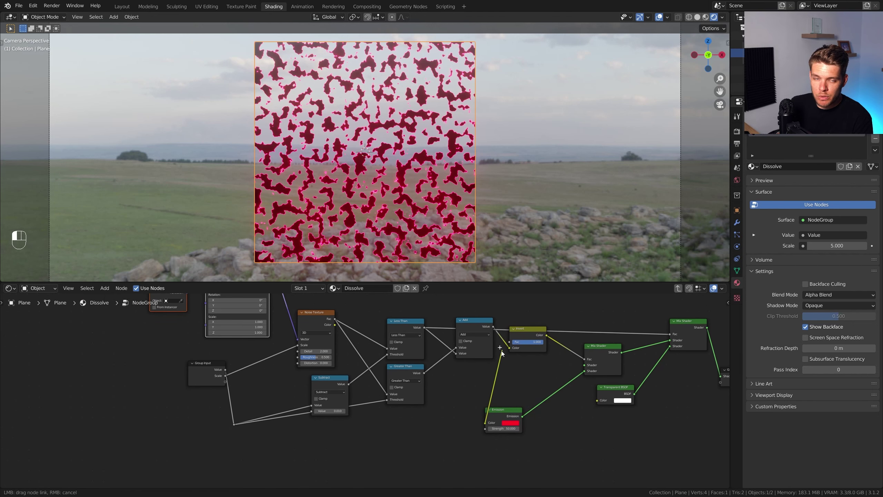
{"action": "left_click_drag", "start_coordinate": [485, 423], "coordinate": [181, 380]}
Step: Rename the three group inputs Transition, Noise Scale and Emission Color
{"action": "key", "text": "n"}
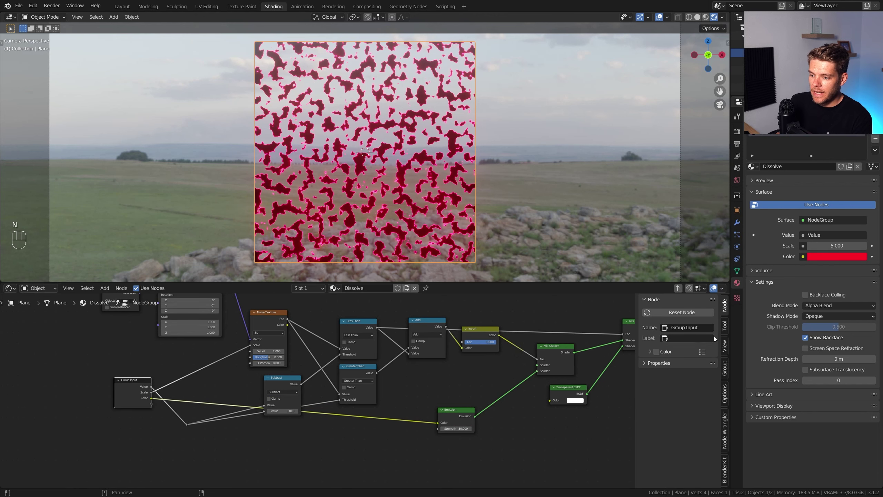
{"action": "left_click", "coordinate": [724, 368]}
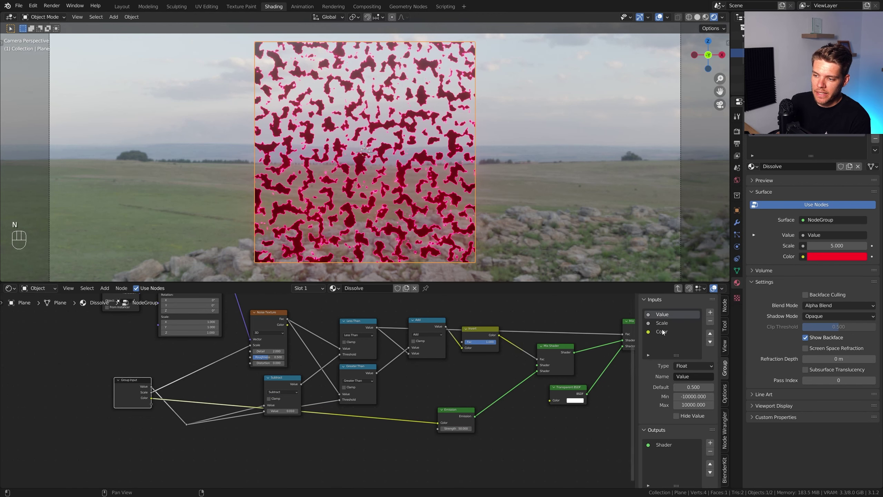
{"action": "double_click", "coordinate": [667, 314]}
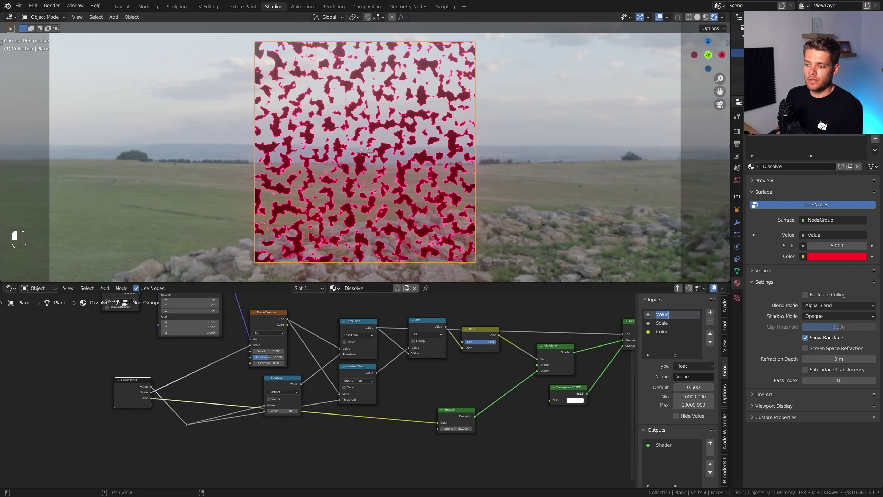
{"action": "type", "text": "Transition"}
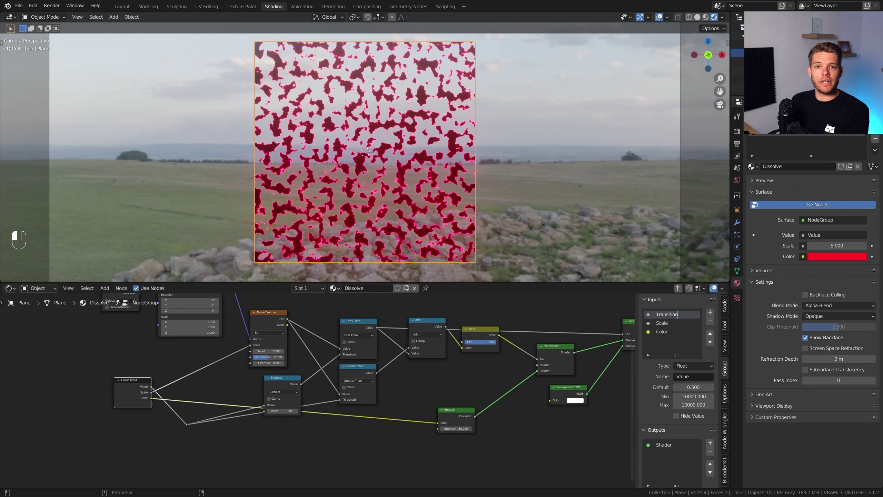
{"action": "key", "text": "Return"}
{"action": "double_click", "coordinate": [666, 323]}
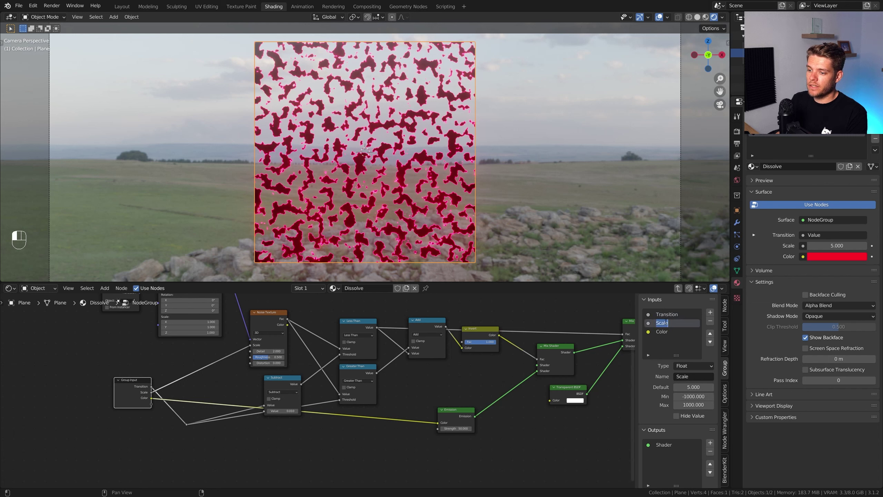
{"action": "type", "text": "Noise Scale"}
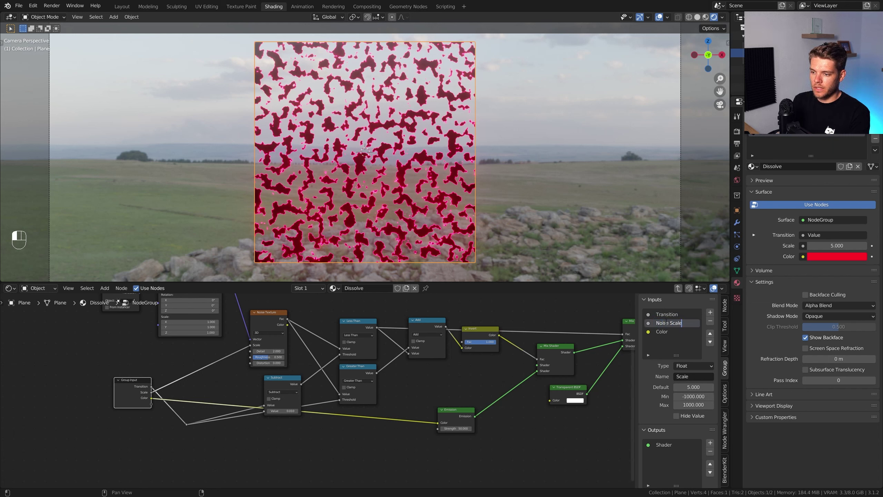
{"action": "key", "text": "Return"}
{"action": "double_click", "coordinate": [663, 331]}
{"action": "type", "text": "Emission Color"}
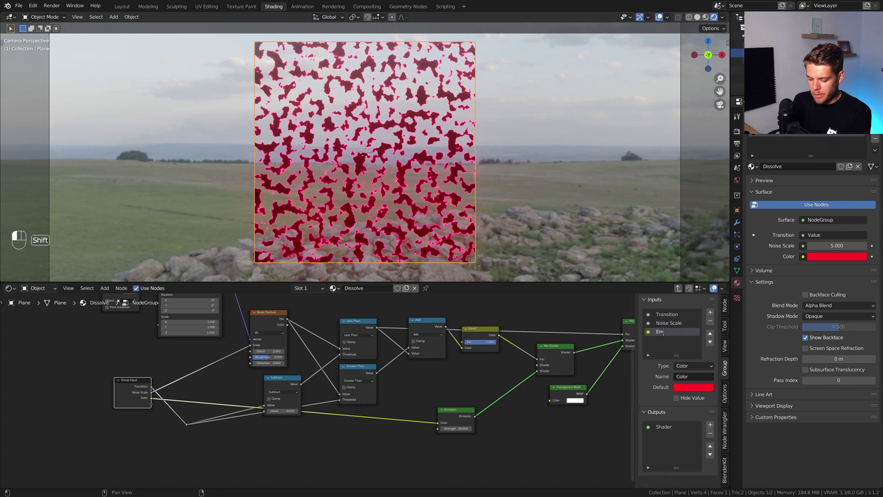
{"action": "key", "text": "Return"}
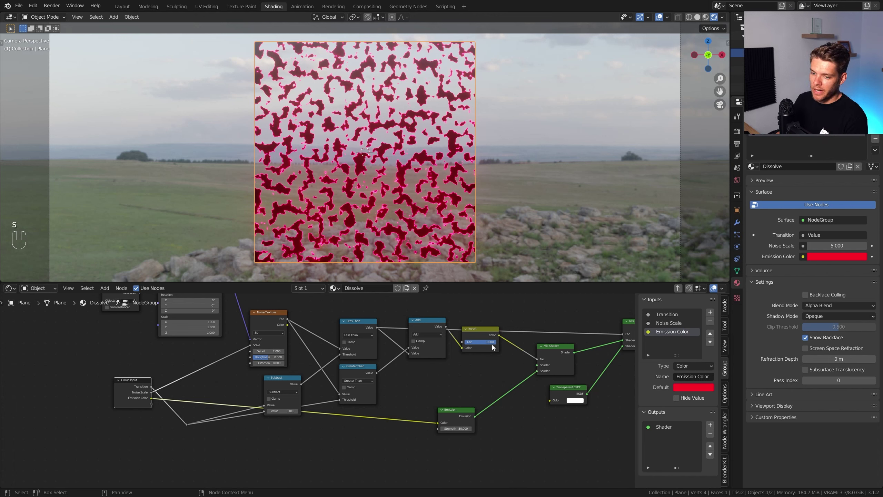
Step: Set the Noise Texture's Detail to 5 and return to the Dissolve material's top level
{"action": "scroll", "coordinate": [204, 339], "scroll_direction": "up", "scroll_amount": 4}
{"action": "left_click", "coordinate": [352, 366]}
{"action": "type", "text": "5"}
{"action": "key", "text": "Return"}
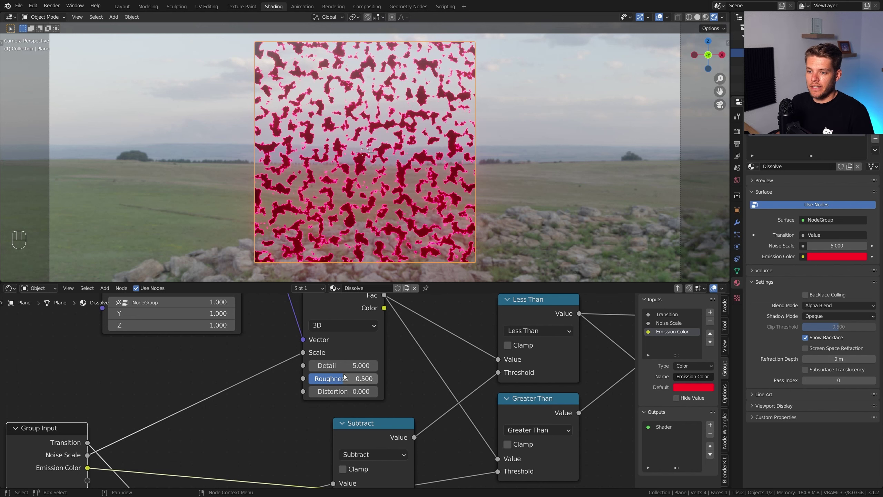
{"action": "left_click", "coordinate": [678, 288]}
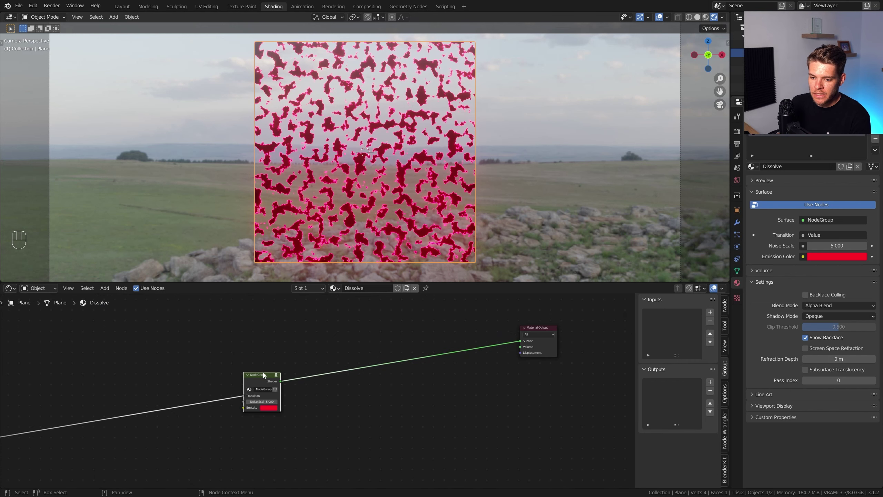
Step: Move the node group beside the Material Output and the Value node just before the group
{"action": "left_click_drag", "start_coordinate": [263, 375], "coordinate": [495, 332]}
{"action": "scroll", "coordinate": [100, 420], "scroll_direction": "down", "scroll_amount": 3}
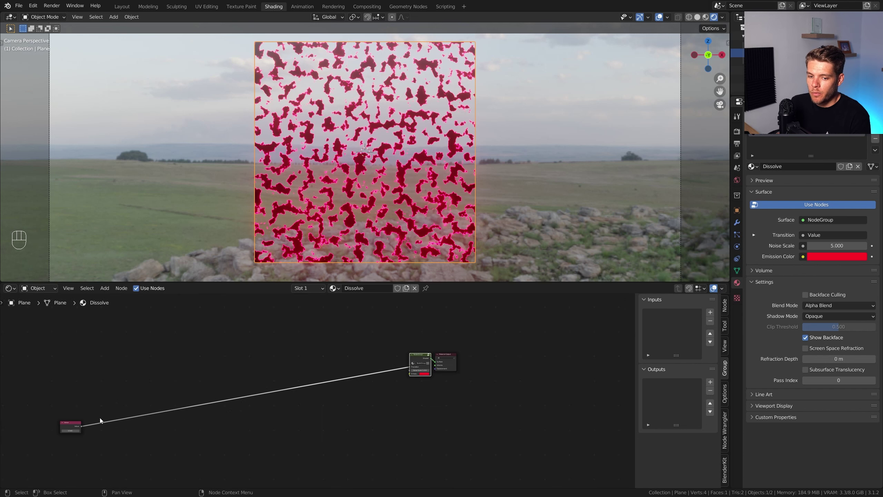
{"action": "left_click_drag", "start_coordinate": [72, 425], "coordinate": [370, 354]}
{"action": "scroll", "coordinate": [507, 336], "scroll_direction": "up", "scroll_amount": 3}
{"action": "middle_click_drag", "start_coordinate": [507, 336], "coordinate": [342, 390]}
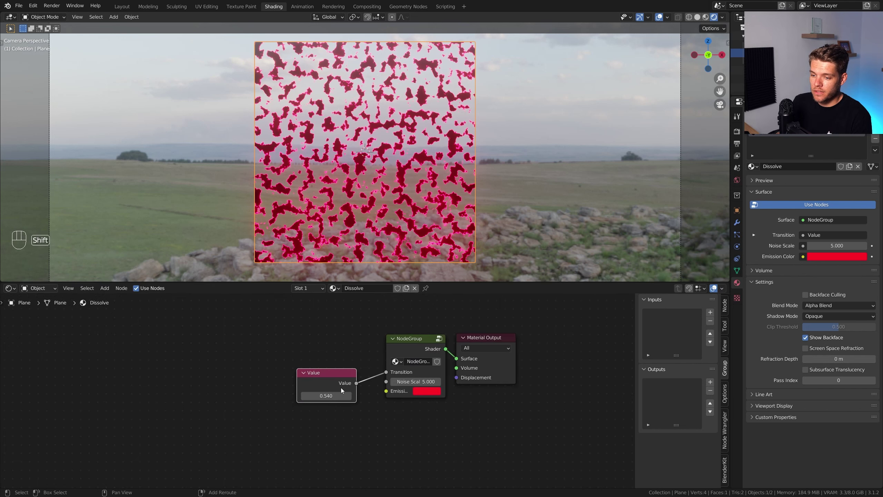
Step: Set the Value node to 0.490, the group's Emission Color to light blue and its Noise Scale to 2.720
{"action": "mouse_move", "coordinate": [342, 396]}
{"action": "left_mouse_down"}
{"action": "mouse_move", "coordinate": [327, 395]}
{"action": "mouse_move", "coordinate": [348, 396]}
{"action": "left_mouse_up"}
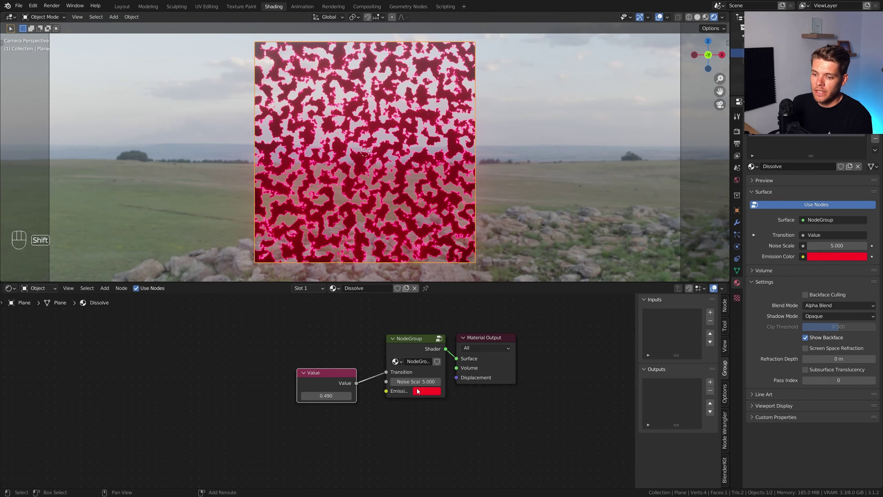
{"action": "left_click", "coordinate": [428, 390]}
{"action": "left_click", "coordinate": [459, 278]}
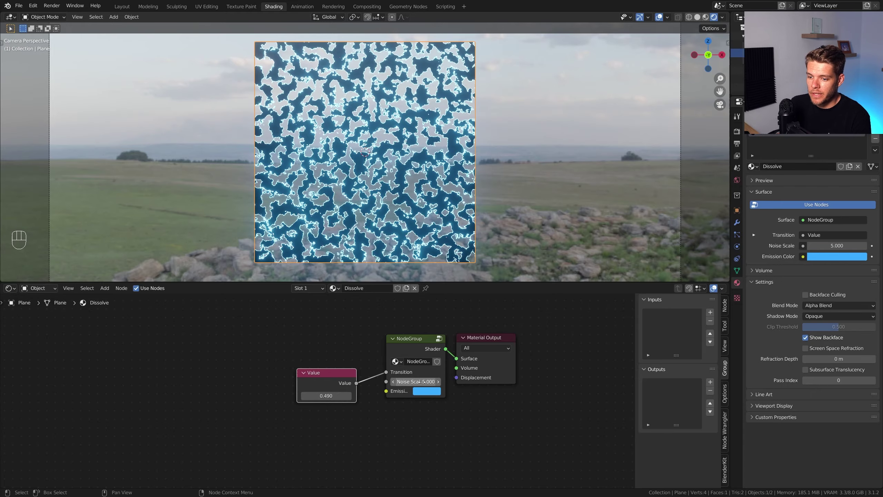
{"action": "left_click_drag", "start_coordinate": [422, 382], "coordinate": [369, 381], "text": "shift"}
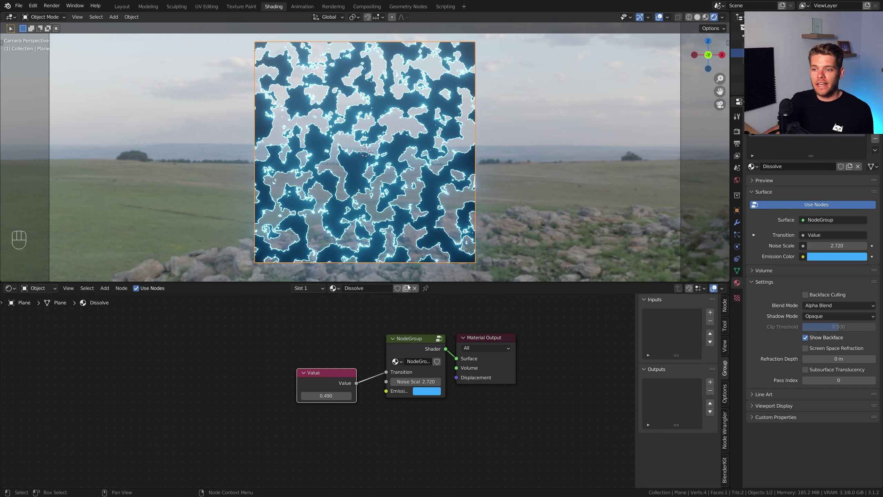
Step: Copy the dissolve node group from the plane's material into the revealed text's Metal material, and delete the test plane
{"action": "left_click", "coordinate": [425, 343]}
{"action": "key", "text": "ctrl+c"}
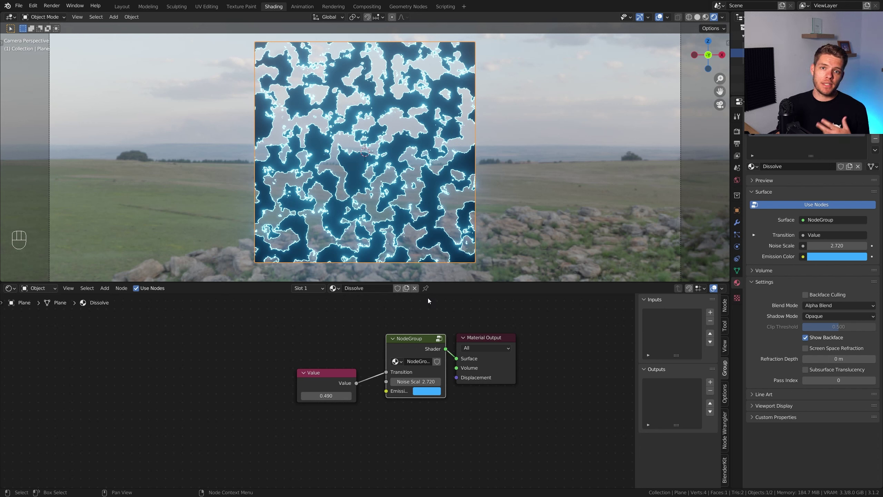
{"action": "left_click", "coordinate": [737, 61]}
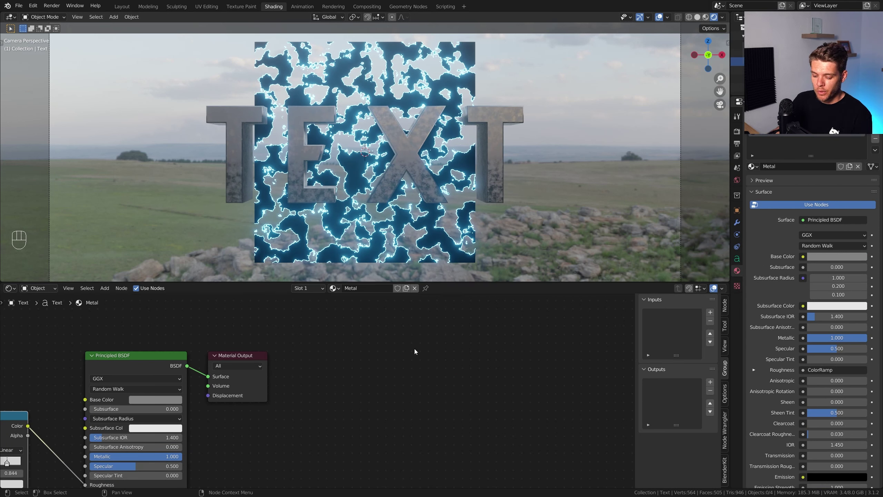
{"action": "left_click", "coordinate": [737, 52]}
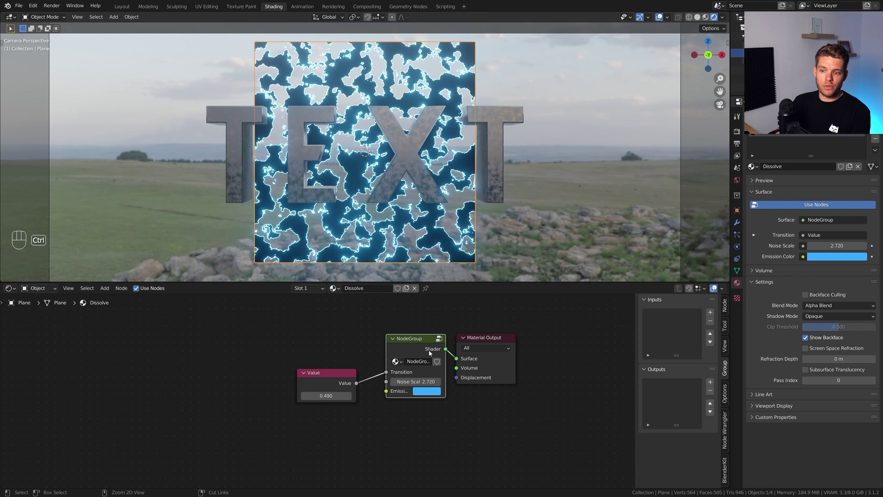
{"action": "key", "text": "ctrl+c"}
{"action": "left_click", "coordinate": [737, 61]}
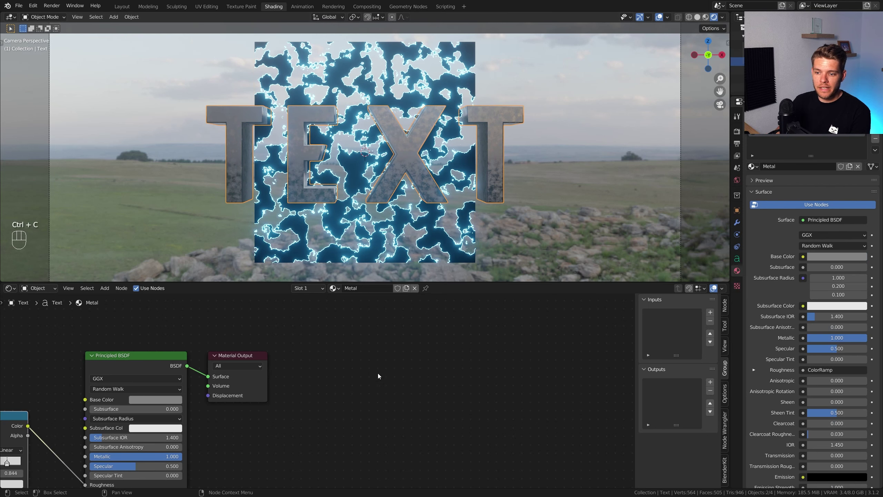
{"action": "key", "text": "ctrl+v"}
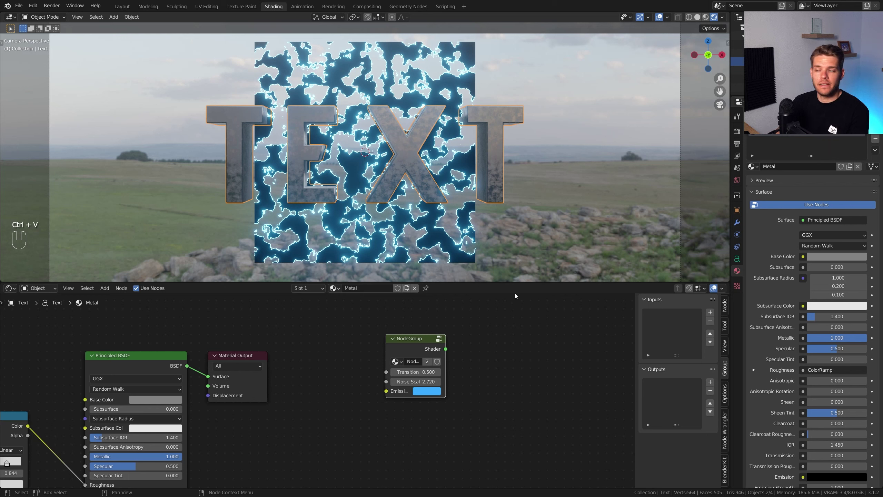
{"action": "key", "text": "Delete"}
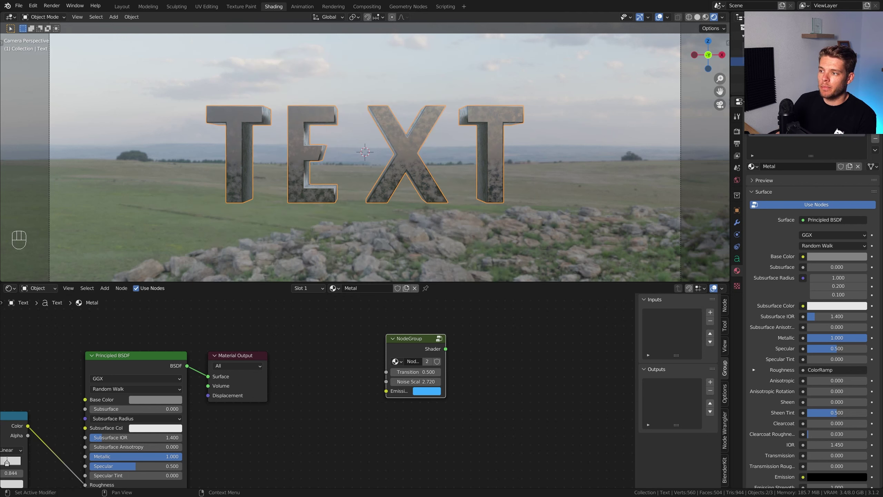
Step: Feed the Material Output's Surface from the node group's Shader and set the Metal material's Blend Mode to Alpha Blend
{"action": "left_click_drag", "start_coordinate": [236, 355], "coordinate": [549, 336]}
{"action": "scroll", "coordinate": [421, 362], "scroll_direction": "down", "scroll_amount": 1}
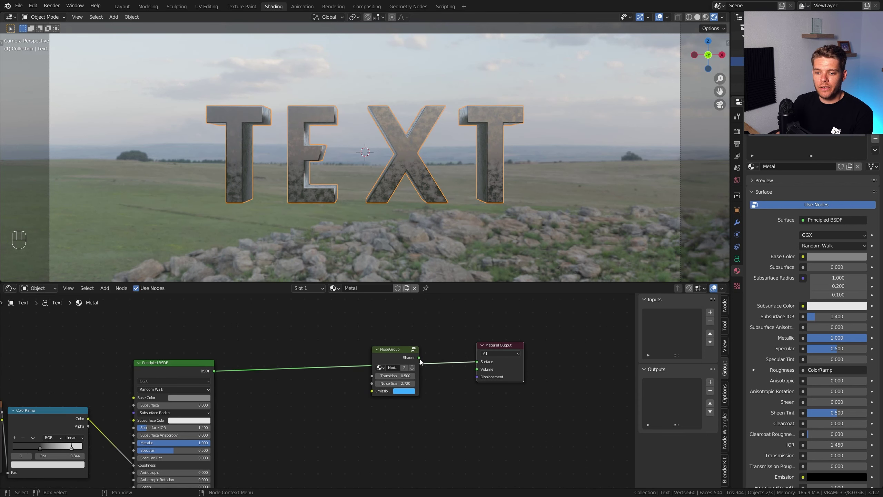
{"action": "left_click_drag", "start_coordinate": [421, 361], "coordinate": [478, 363]}
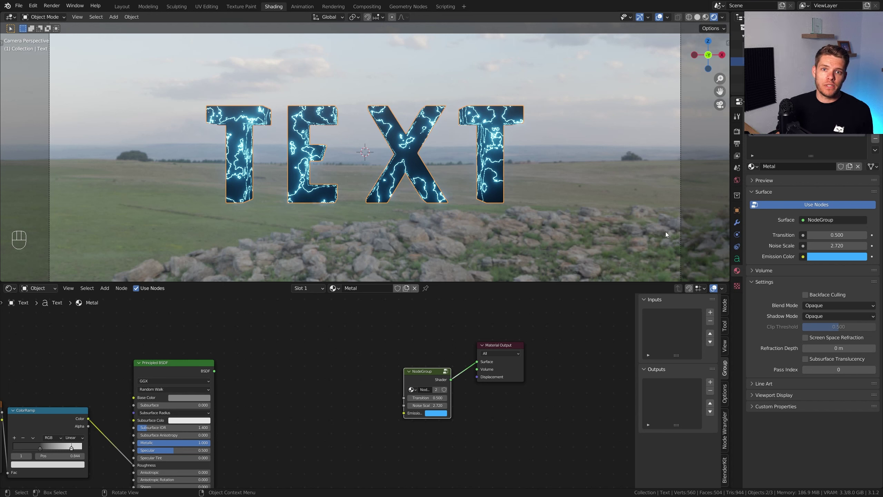
{"action": "left_click", "coordinate": [833, 305]}
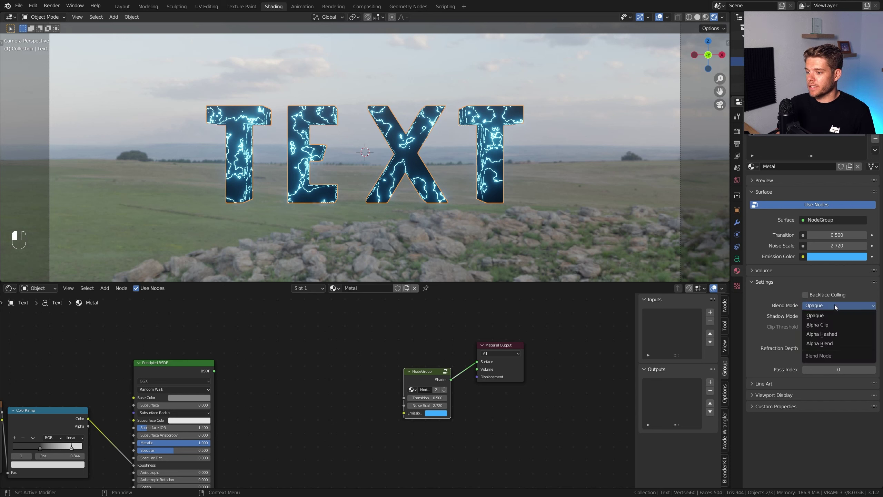
{"action": "left_click", "coordinate": [828, 342]}
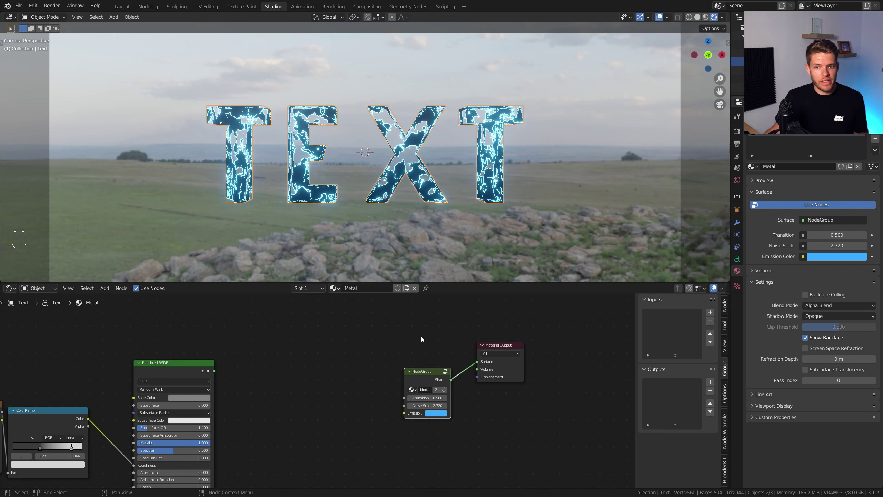
Step: Enable Backface Culling while the Principled BSDF feeds the Material Output, and reconnect the node group to the Surface
{"action": "scroll", "coordinate": [431, 245], "scroll_direction": "up", "scroll_amount": 3}
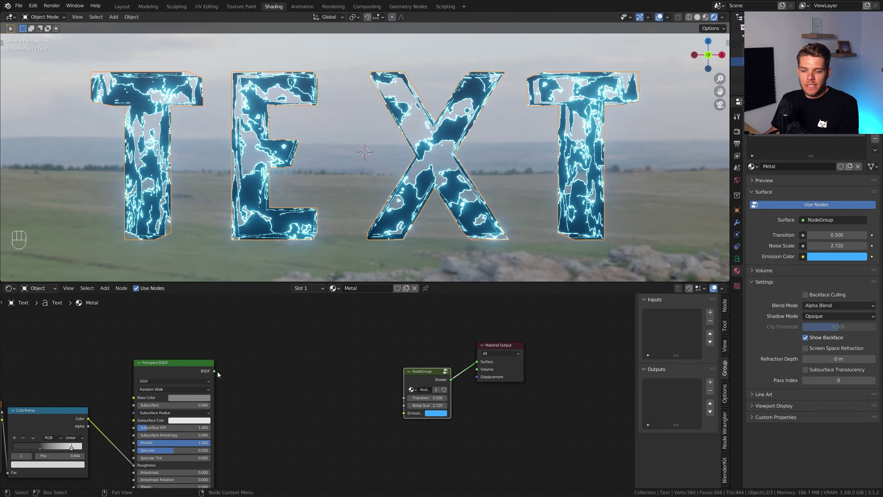
{"action": "left_click_drag", "start_coordinate": [215, 371], "coordinate": [477, 374]}
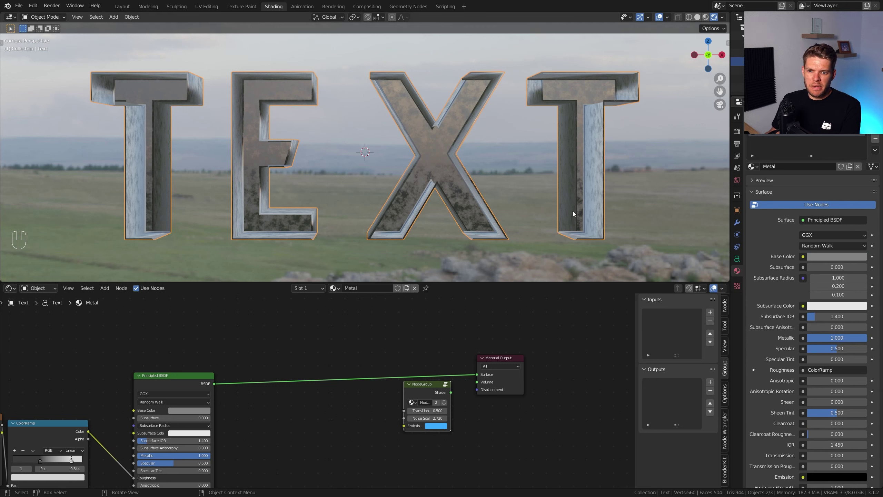
{"action": "scroll", "coordinate": [792, 279], "scroll_direction": "down", "scroll_amount": 12}
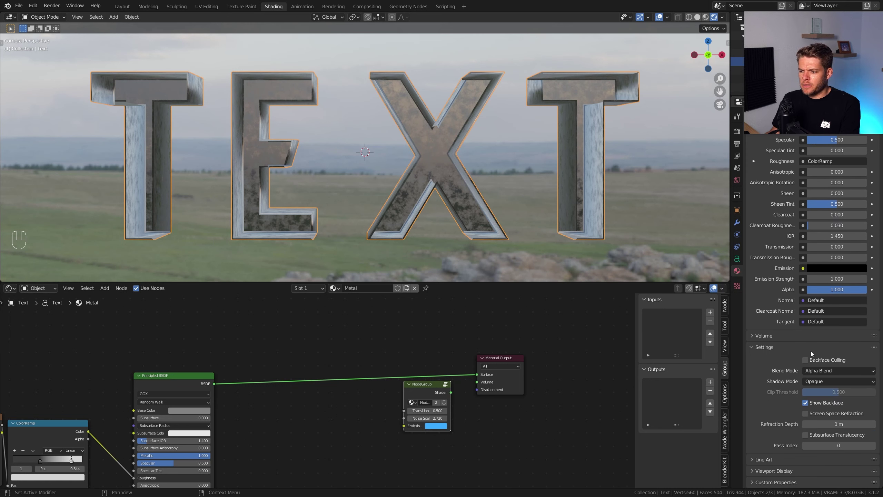
{"action": "left_click", "coordinate": [806, 361]}
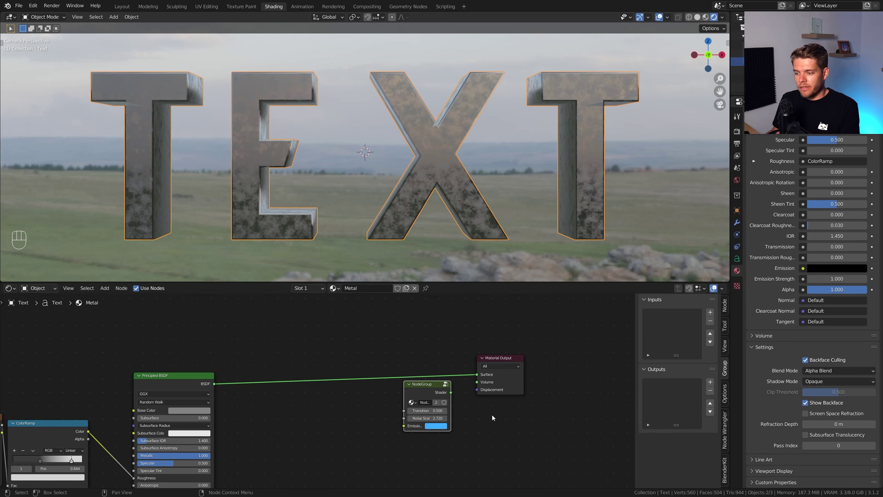
{"action": "left_click_drag", "start_coordinate": [450, 392], "coordinate": [483, 372]}
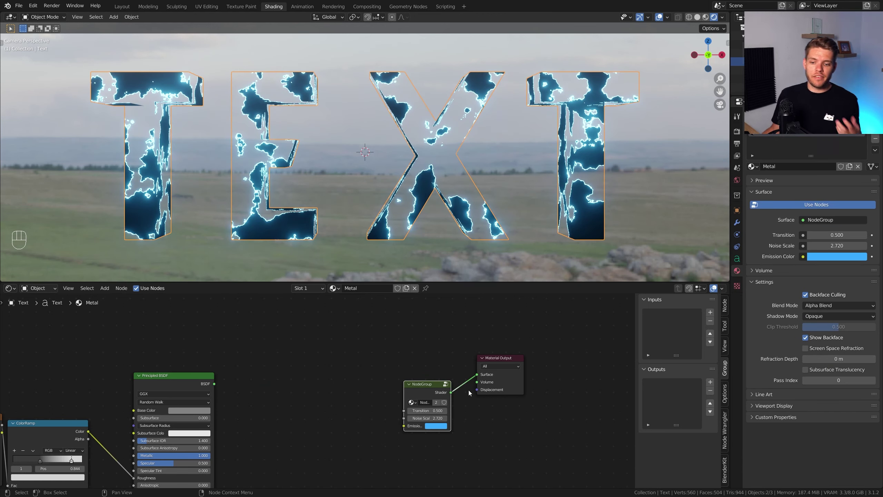
Step: Inside the dissolve node group, expose the first Mix Shader's upper Shader socket as a new Shader input on the Group Input
{"action": "scroll", "coordinate": [204, 375], "scroll_direction": "down", "scroll_amount": 3}
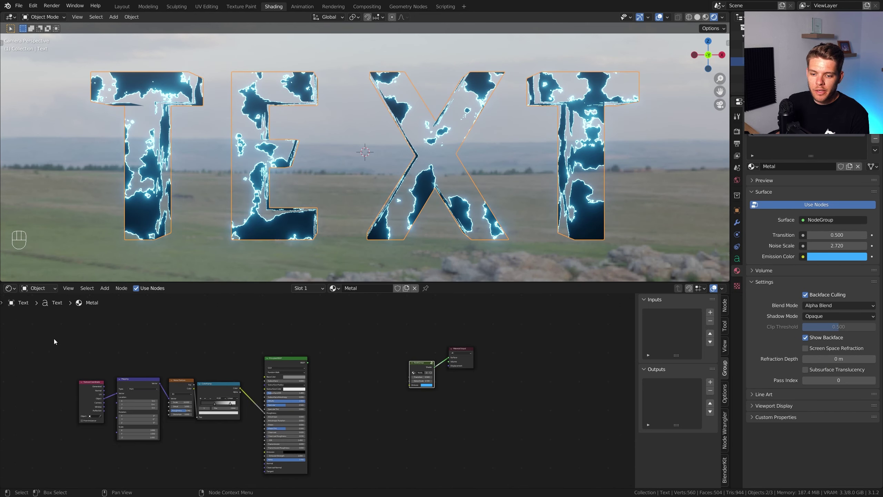
{"action": "left_click_drag", "start_coordinate": [52, 337], "coordinate": [346, 466]}
{"action": "scroll", "coordinate": [404, 363], "scroll_direction": "up", "scroll_amount": 2}
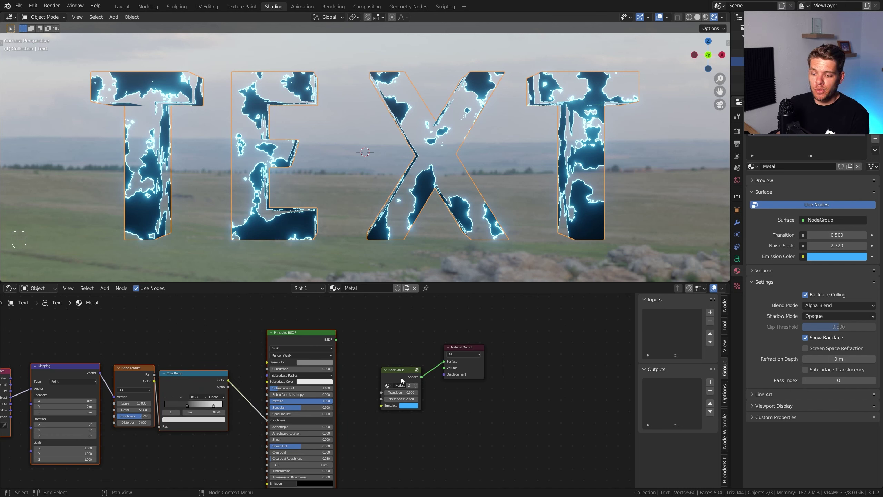
{"action": "left_click", "coordinate": [417, 370]}
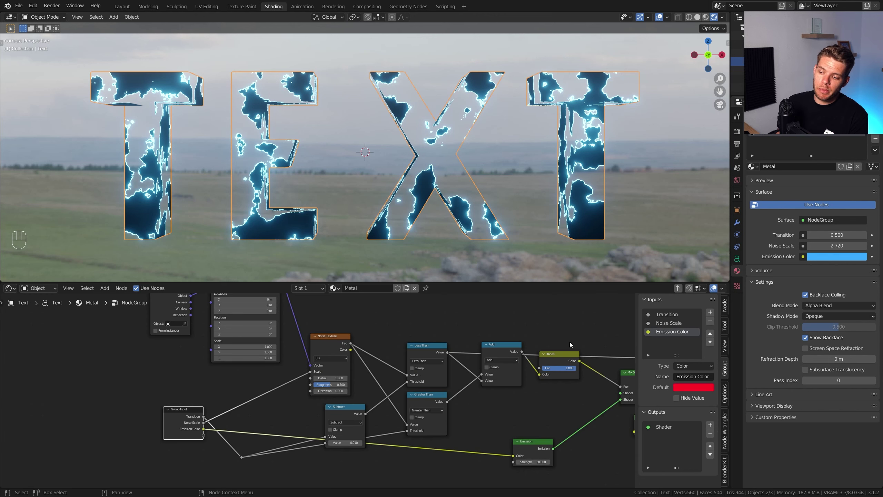
{"action": "middle_click_drag", "start_coordinate": [570, 342], "coordinate": [479, 374]}
{"action": "scroll", "coordinate": [404, 331], "scroll_direction": "up", "scroll_amount": 3}
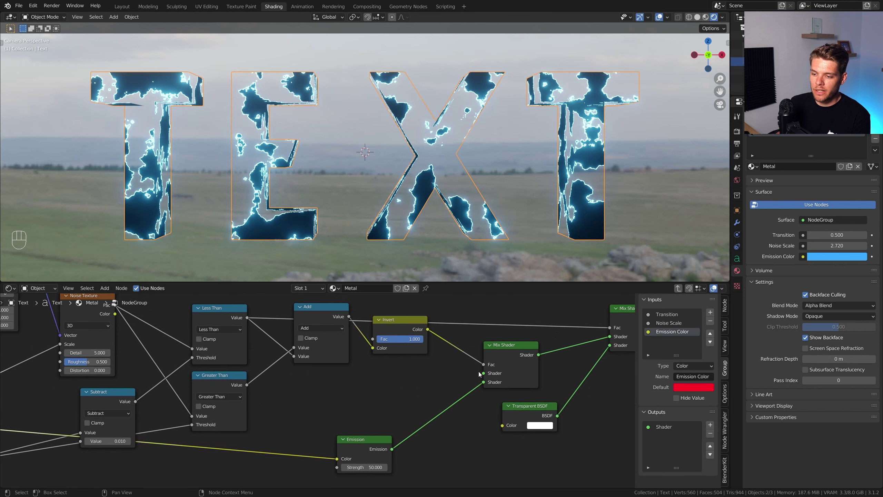
{"action": "left_click_drag", "start_coordinate": [483, 373], "coordinate": [48, 429]}
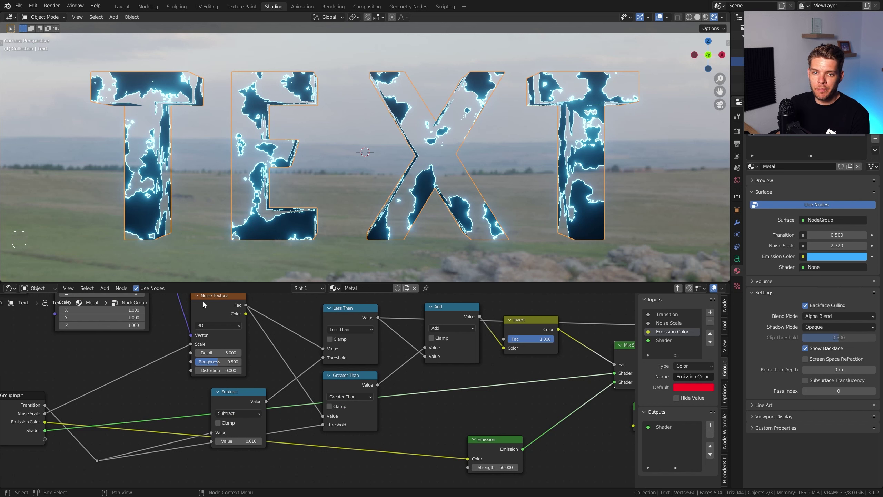
Step: Leave the node group, hide the node editor's sidebar and feed the Principled BSDF into the group's new Shader input
{"action": "left_click", "coordinate": [677, 288]}
{"action": "key", "text": "n"}
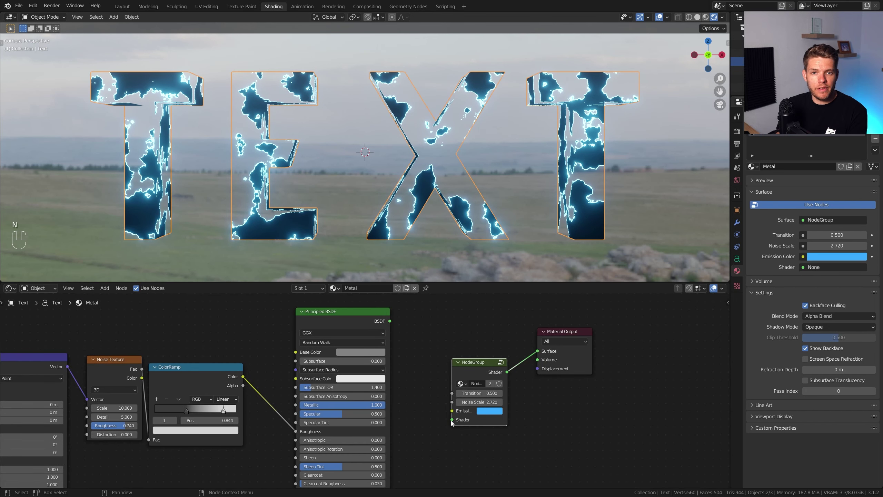
{"action": "left_click_drag", "start_coordinate": [389, 322], "coordinate": [453, 444]}
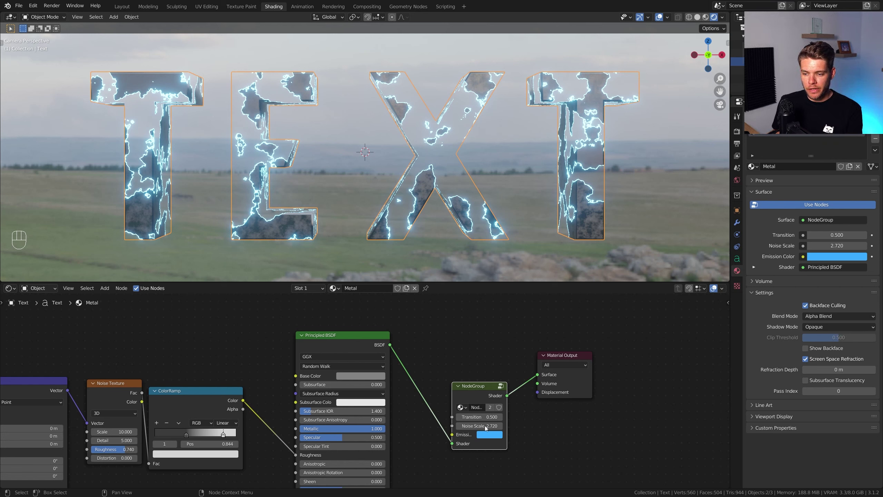
Step: Sweep the group's Transition from -0.140 to 0.710 to test the dissolve, and reset Transition to 0.000 and Noise Scale to 2.000
{"action": "left_click_drag", "start_coordinate": [482, 417], "coordinate": [463, 417], "text": "shift"}
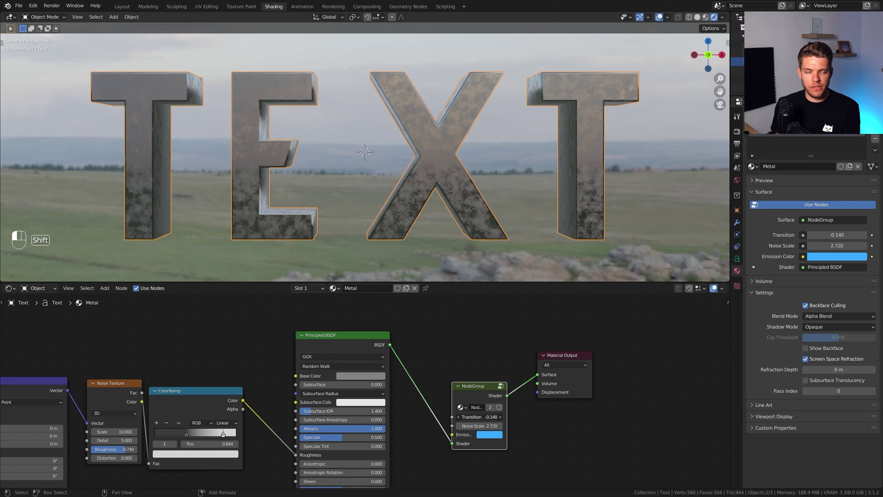
{"action": "left_click_drag", "start_coordinate": [460, 417], "coordinate": [485, 412], "text": "shift"}
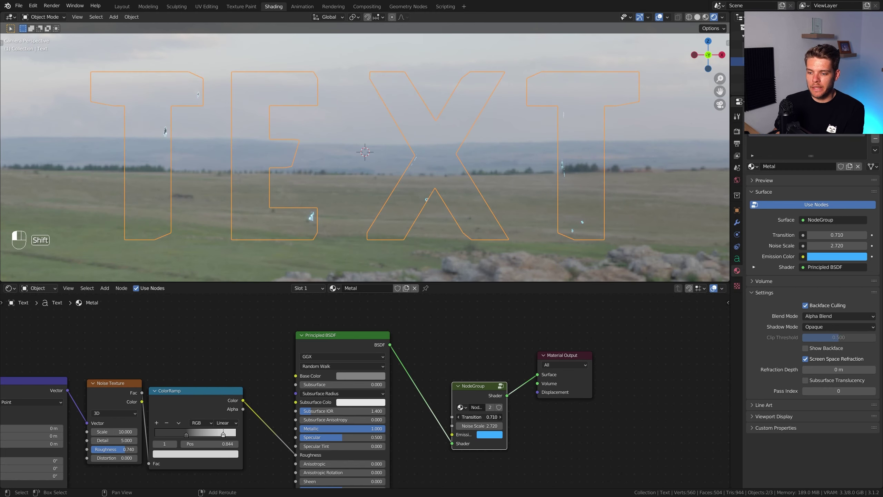
{"action": "key", "text": "ctrl+z"}
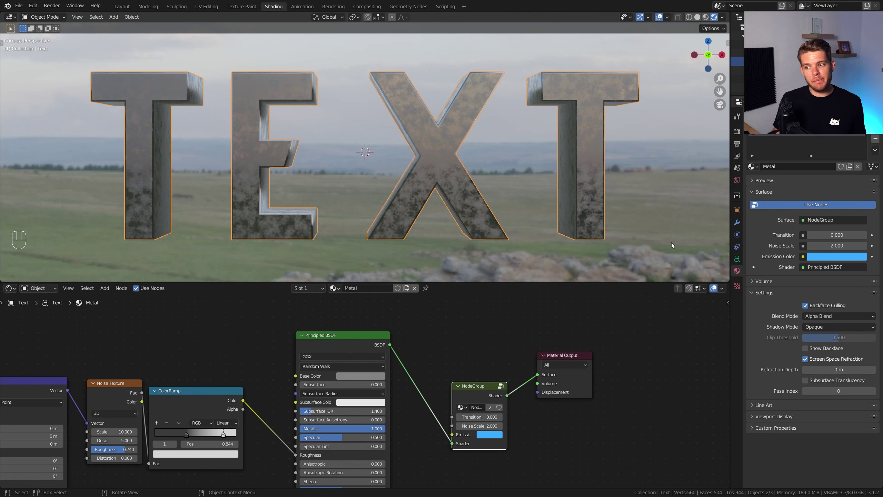
Step: Split the 3D viewport horizontally and turn the new lower area into a Timeline
{"action": "left_click_drag", "start_coordinate": [726, 280], "coordinate": [54, 245]}
{"action": "left_click", "coordinate": [10, 245]}
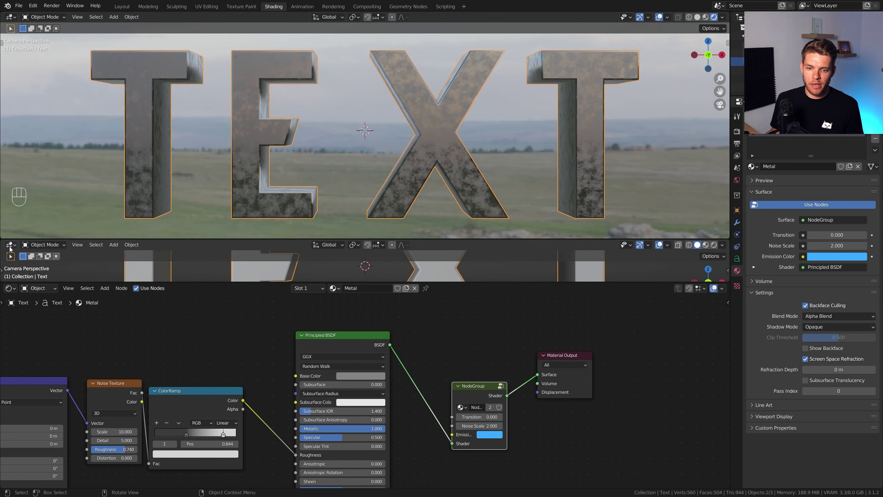
{"action": "left_click", "coordinate": [10, 245]}
{"action": "left_click", "coordinate": [113, 278]}
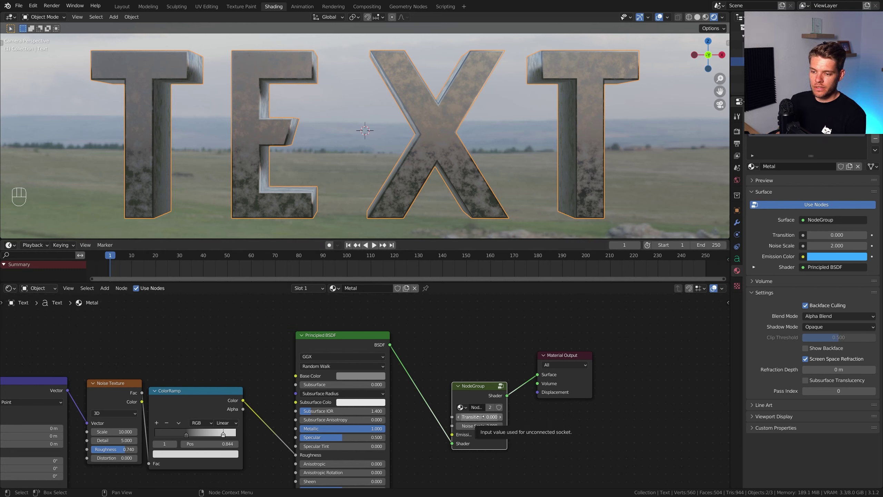
Step: Keyframe the node group's Transition at 0.000 on frame 1 and at 1.000 on frame 250
{"action": "key", "text": "i"}
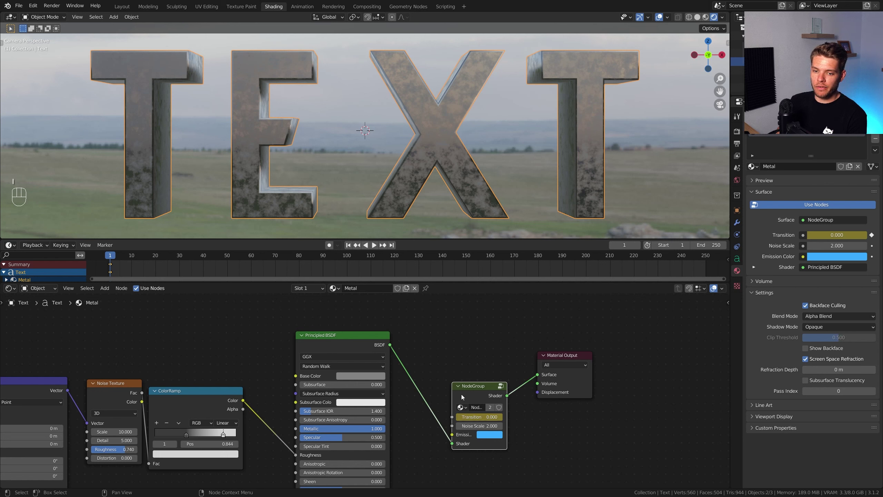
{"action": "key", "text": "shift+Right"}
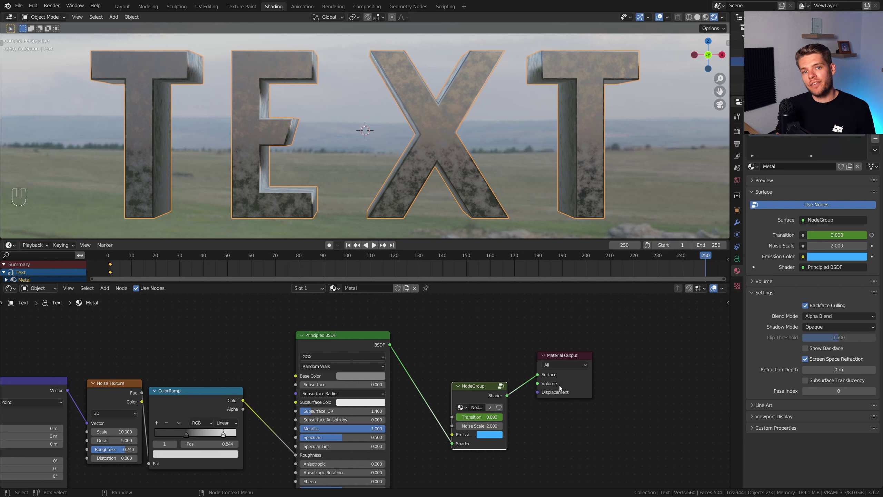
{"action": "left_click", "coordinate": [488, 419]}
{"action": "type", "text": "1"}
{"action": "key", "text": "Return"}
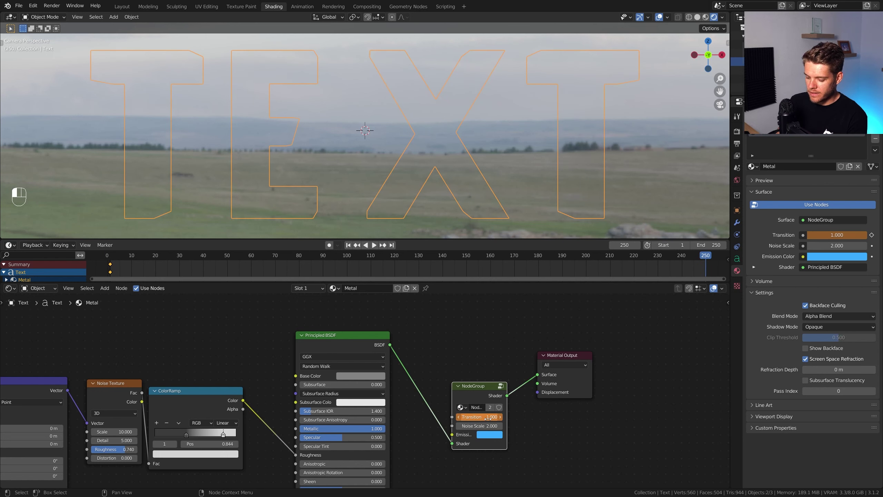
{"action": "key", "text": "i"}
Step: Scrub through the dissolve, enlarge the timeline area and set the Transition keyframes' interpolation to Linear
{"action": "left_click_drag", "start_coordinate": [102, 279], "coordinate": [363, 264]}
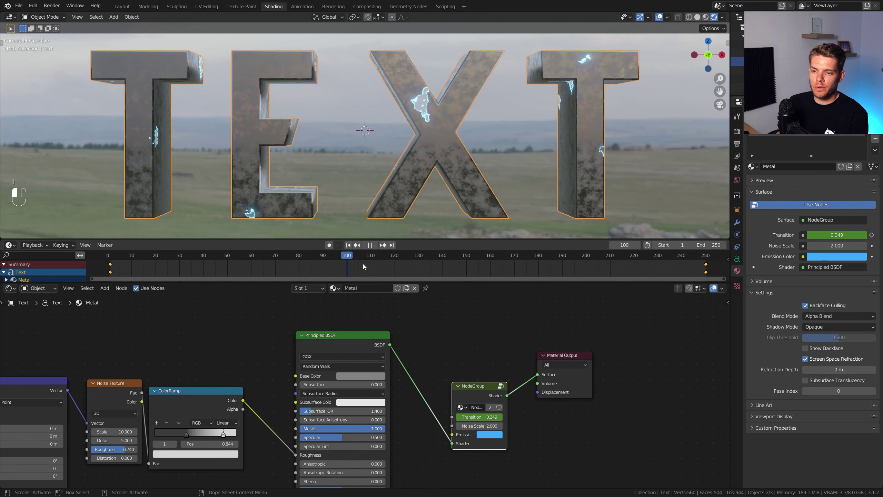
{"action": "key", "text": "space"}
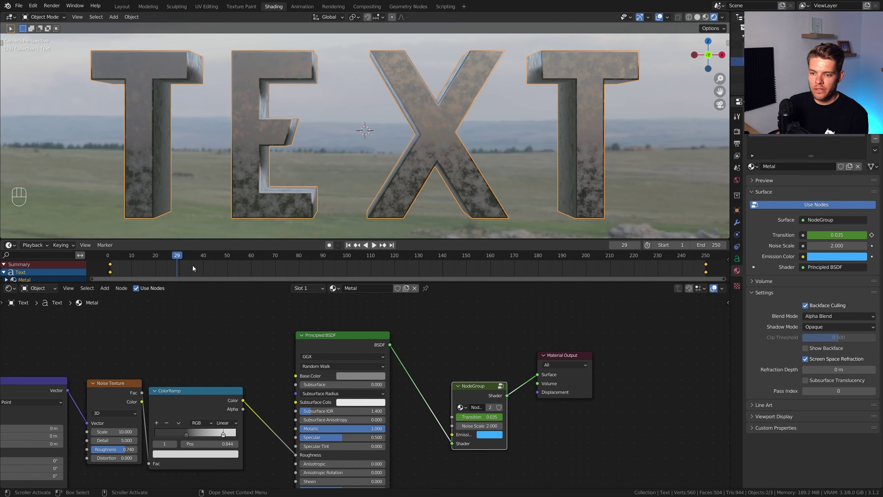
{"action": "left_click_drag", "start_coordinate": [222, 283], "coordinate": [312, 298]}
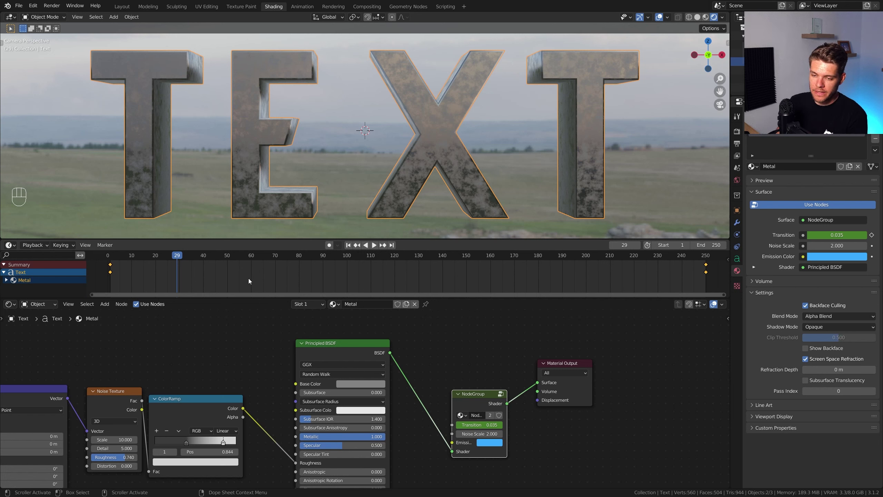
{"action": "key", "text": "t"}
{"action": "left_click", "coordinate": [114, 304]}
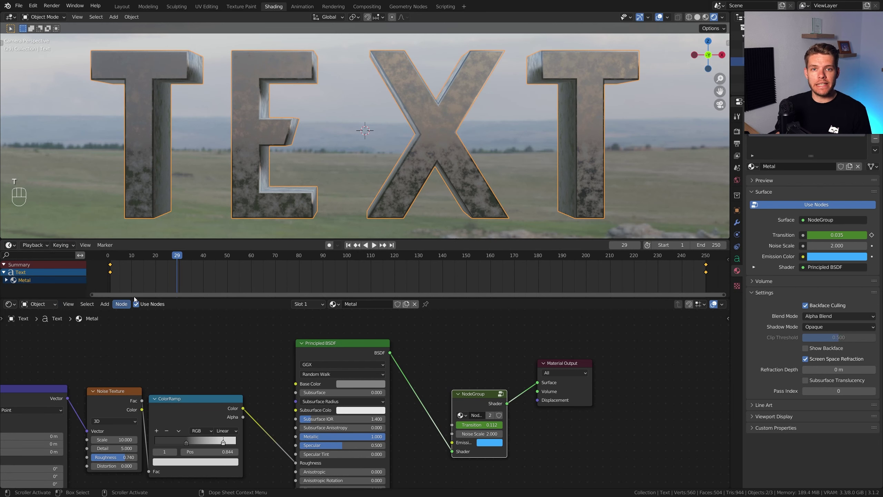
Step: Play the dissolve animation from the first frame to check it, and return to frame 1
{"action": "key", "text": "shift+Left"}
{"action": "key", "text": "space"}
{"action": "left_click", "coordinate": [737, 129]}
{"action": "left_click", "coordinate": [738, 270]}
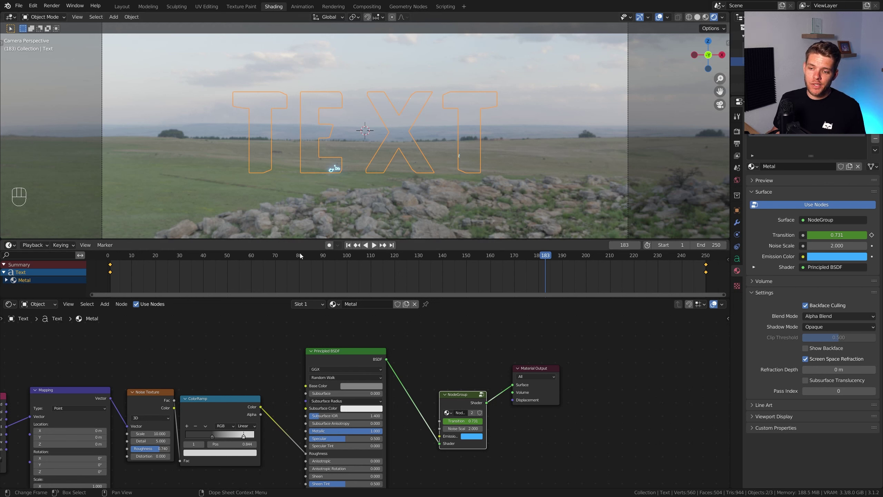
{"action": "left_click_drag", "start_coordinate": [300, 253], "coordinate": [110, 255]}
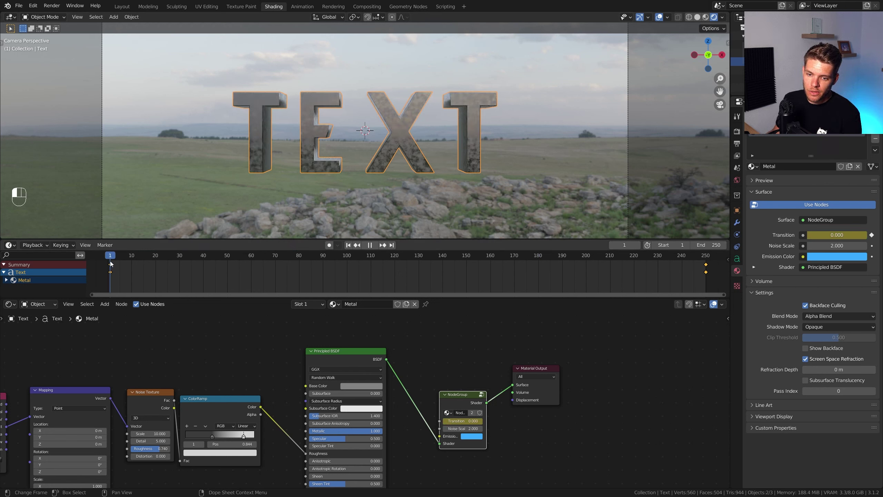
Step: Show the World shader nodes and insert a Mix Shader between the Background and the World Output
{"action": "left_click", "coordinate": [47, 306]}
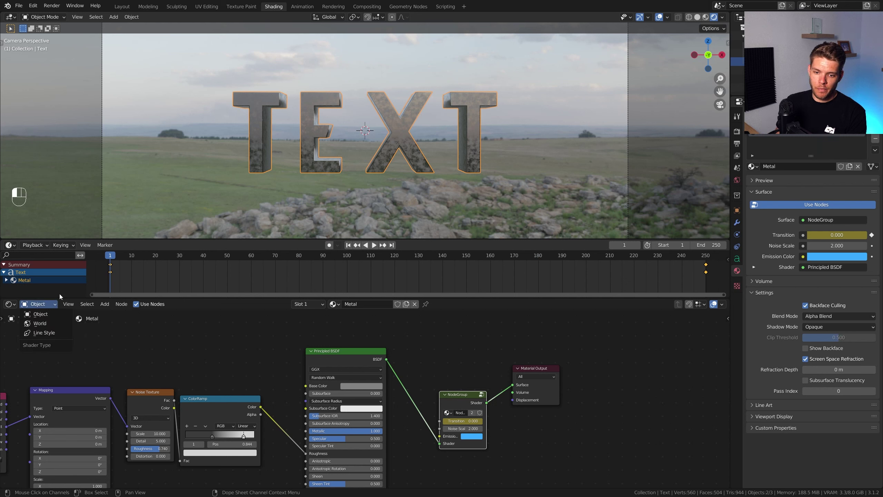
{"action": "left_click", "coordinate": [45, 325]}
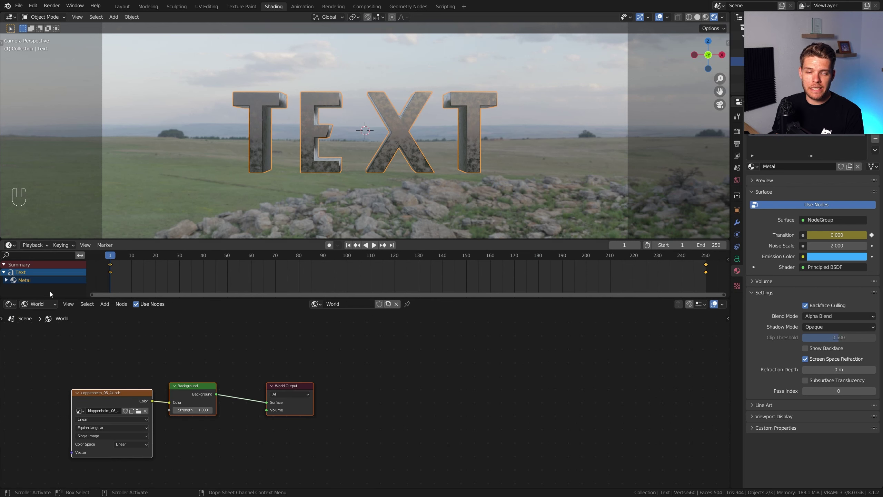
{"action": "scroll", "coordinate": [204, 381], "scroll_direction": "up", "scroll_amount": 3}
{"action": "scroll", "coordinate": [205, 380], "scroll_direction": "left", "scroll_amount": 4, "text": "ctrl"}
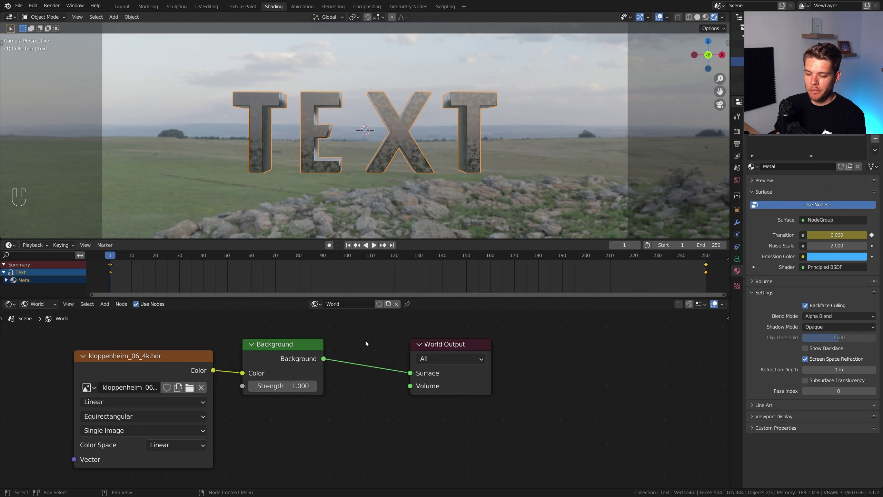
{"action": "key", "text": "shift+a"}
{"action": "type", "text": "mix s"}
{"action": "key", "text": "Return"}
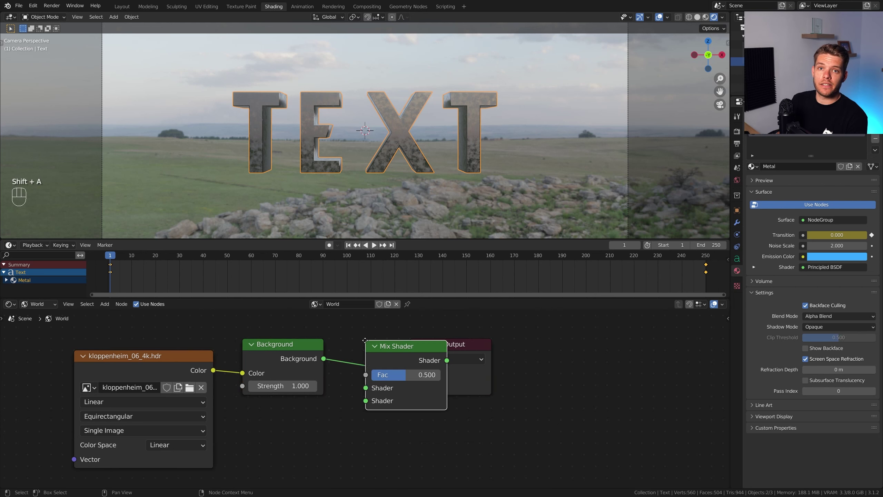
{"action": "left_click", "coordinate": [365, 341]}
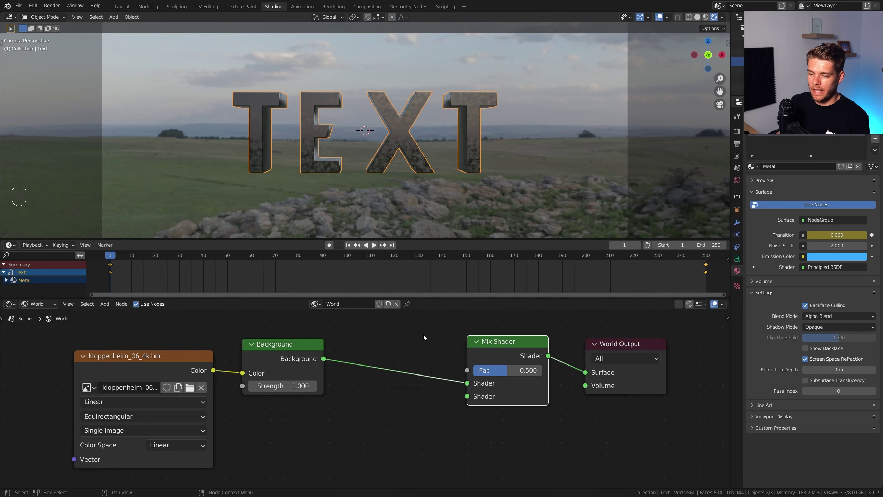
Step: Add a Light Path node, drive the Mix Shader's Fac with Is Camera Ray, and preview the dissolve before returning to frame 1
{"action": "scroll", "coordinate": [397, 340], "scroll_direction": "down", "scroll_amount": 4}
{"action": "scroll", "coordinate": [376, 357], "scroll_direction": "up", "scroll_amount": 2, "text": "shift"}
{"action": "key", "text": "shift+a"}
{"action": "type", "text": "light"}
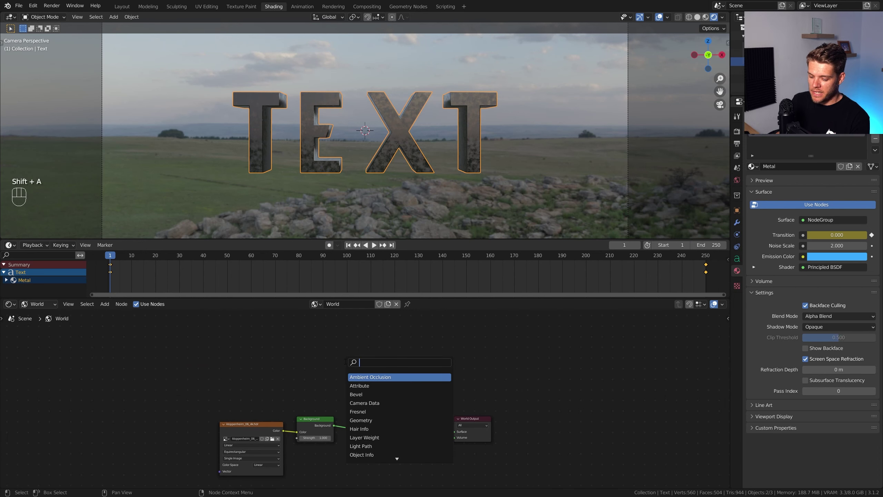
{"action": "key", "text": "Return"}
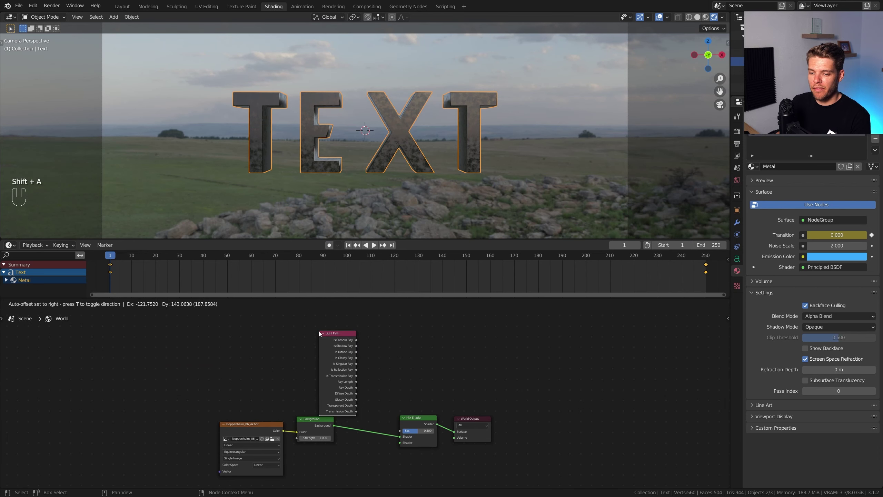
{"action": "left_click", "coordinate": [348, 342]}
{"action": "left_click_drag", "start_coordinate": [356, 340], "coordinate": [401, 428]}
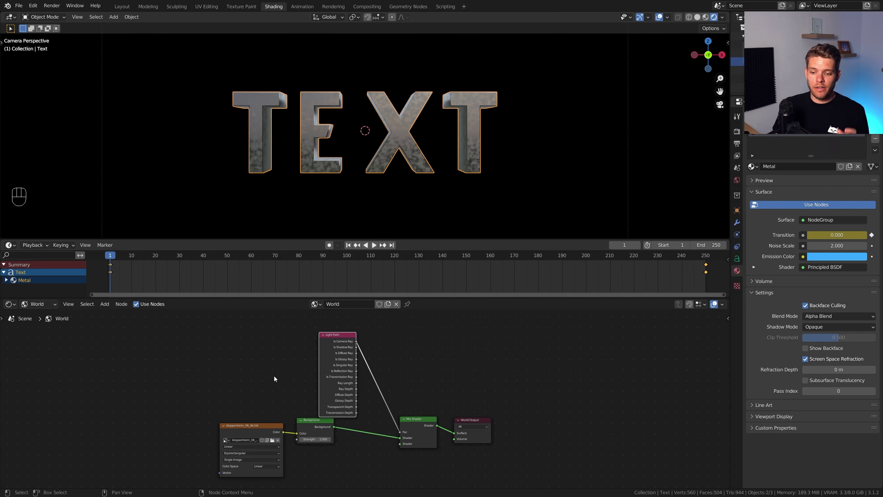
{"action": "left_click_drag", "start_coordinate": [327, 350], "coordinate": [306, 346]}
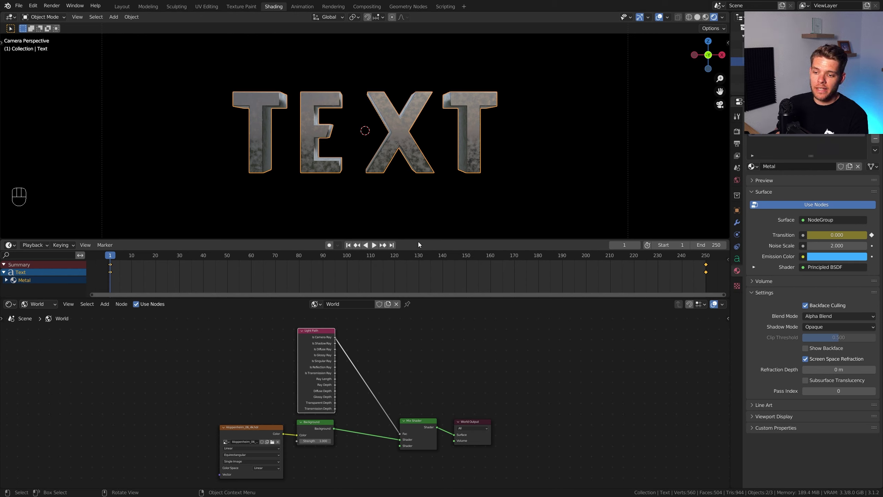
{"action": "left_click_drag", "start_coordinate": [129, 256], "coordinate": [204, 256]}
{"action": "left_click", "coordinate": [348, 246]}
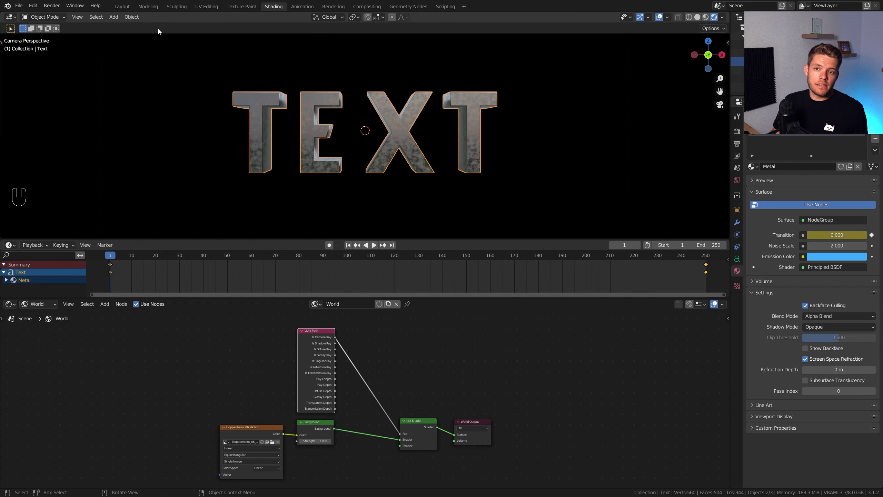
Step: Convert the text object to a mesh and open its particle properties
{"action": "left_click", "coordinate": [133, 17]}
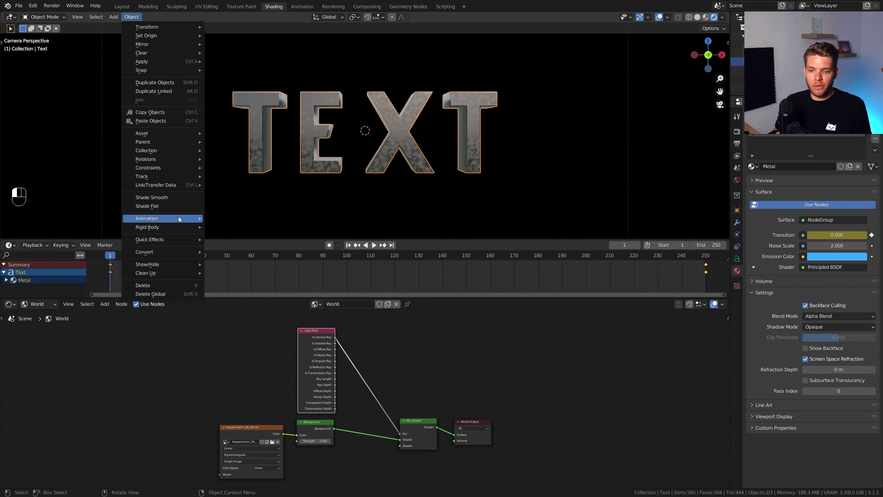
{"action": "mouse_move", "coordinate": [173, 252]}
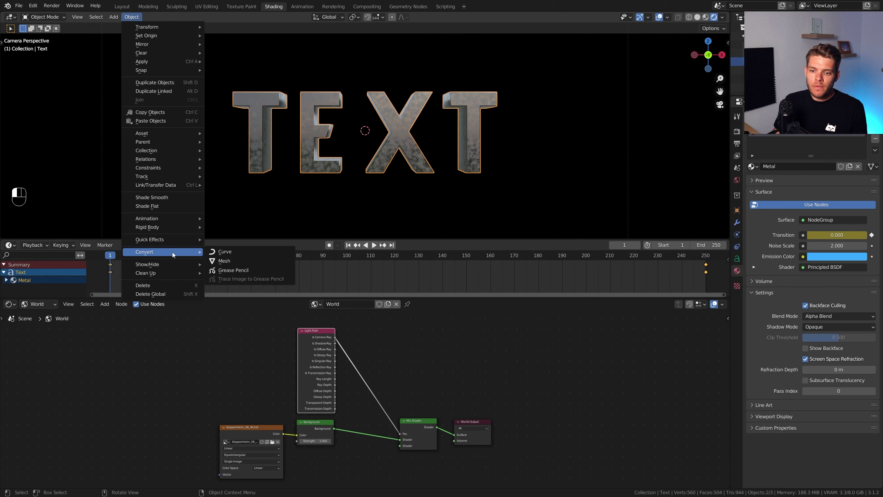
{"action": "left_click", "coordinate": [227, 265]}
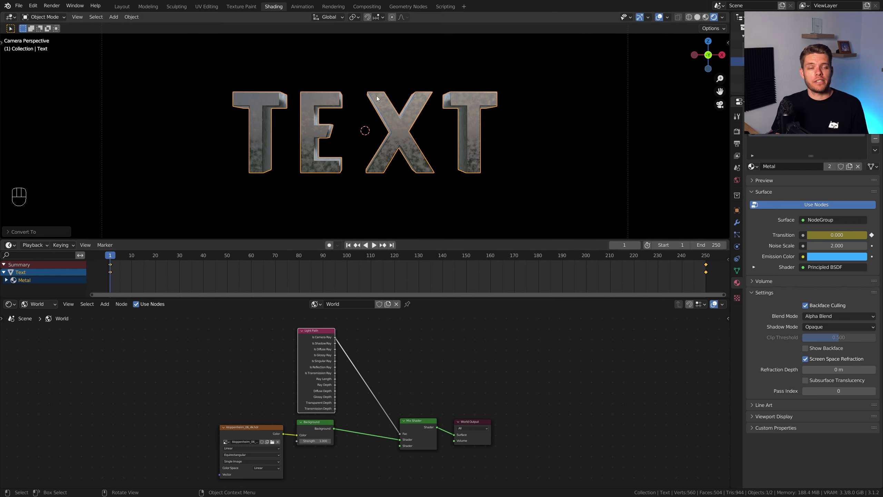
{"action": "left_click", "coordinate": [736, 239]}
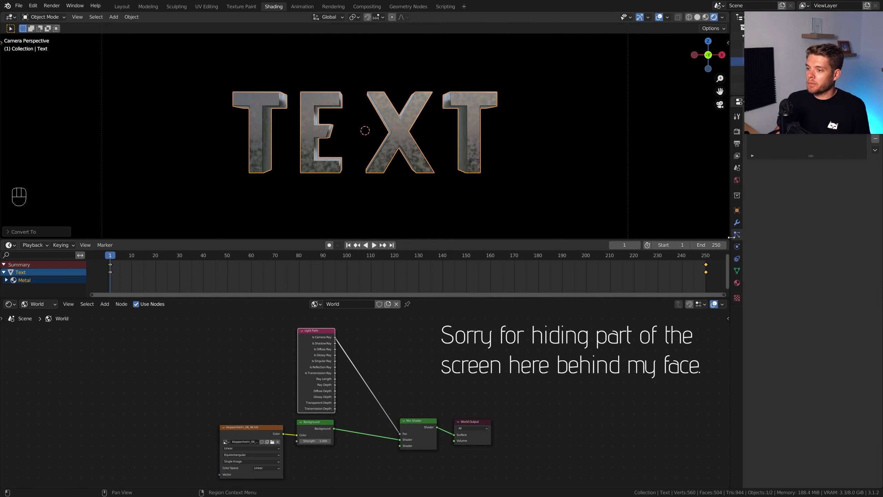
Step: Add a particle system to the text mesh and name its particle settings Dissolve
{"action": "left_click", "coordinate": [876, 132]}
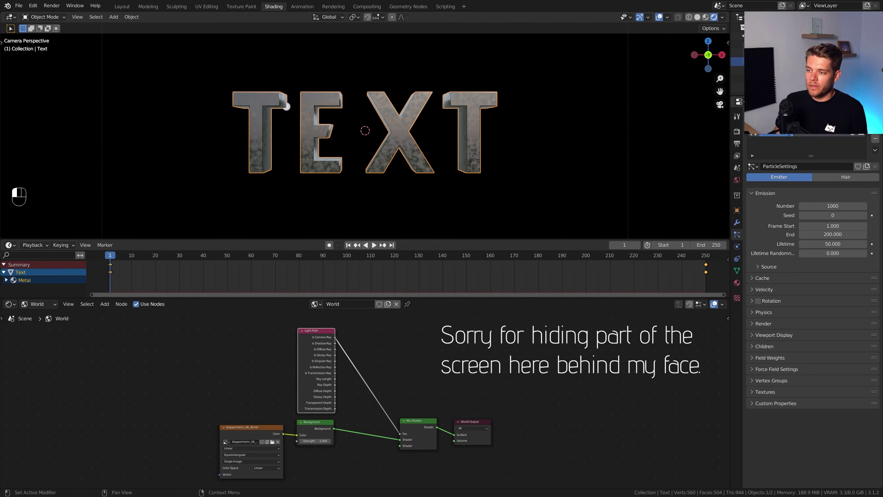
{"action": "double_click", "coordinate": [786, 166]}
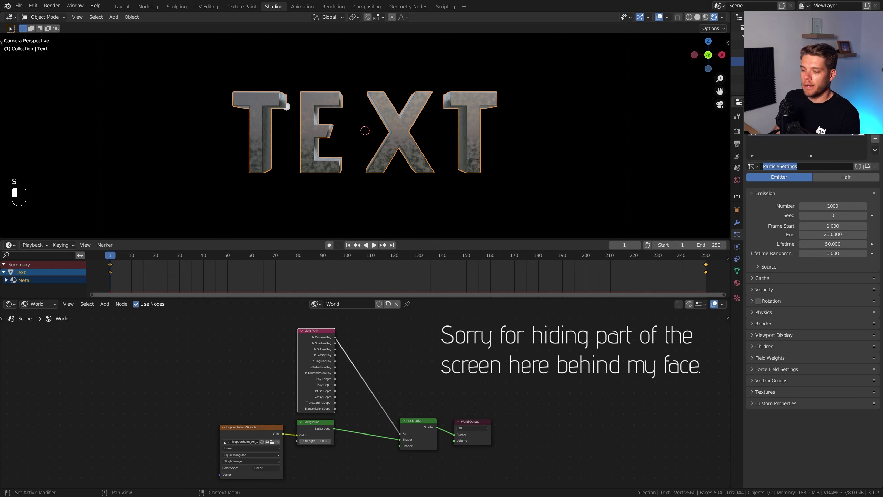
{"action": "type", "text": "Dissolve"}
{"action": "key", "text": "Return"}
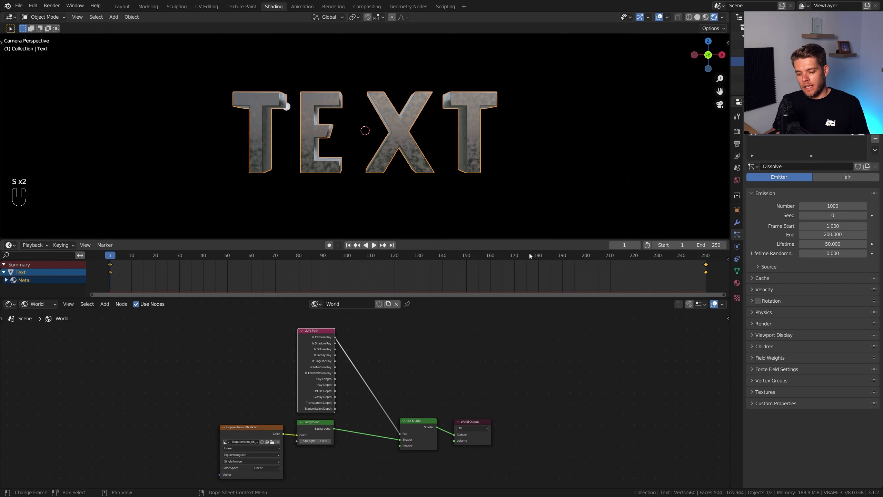
Step: Play the animation and set the number of emitted particles to 10000
{"action": "key", "text": "space"}
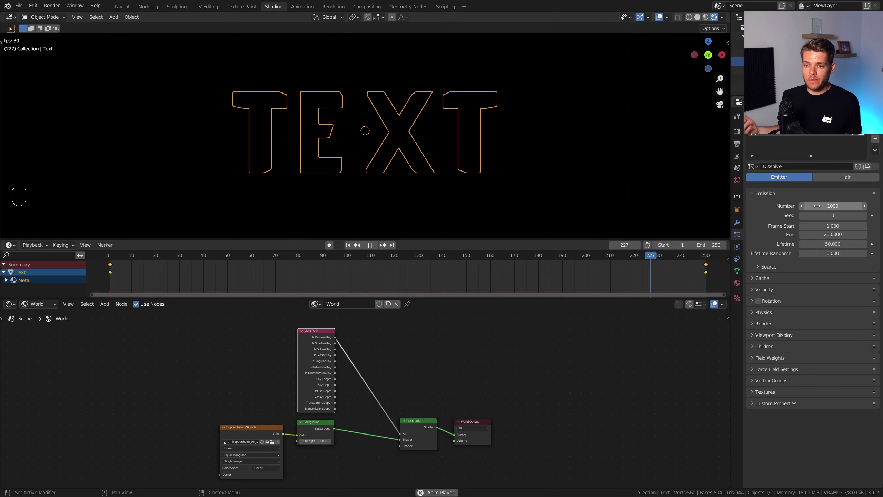
{"action": "left_click", "coordinate": [817, 206]}
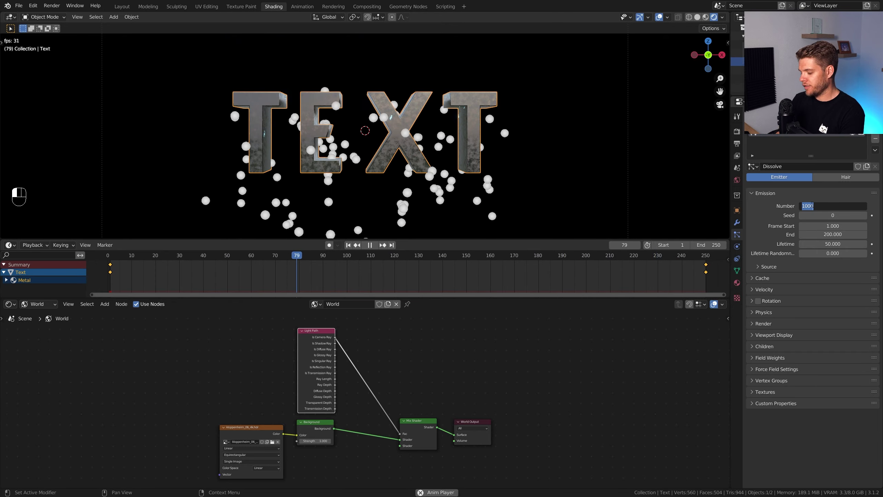
{"action": "type", "text": "10000"}
{"action": "key", "text": "Return"}
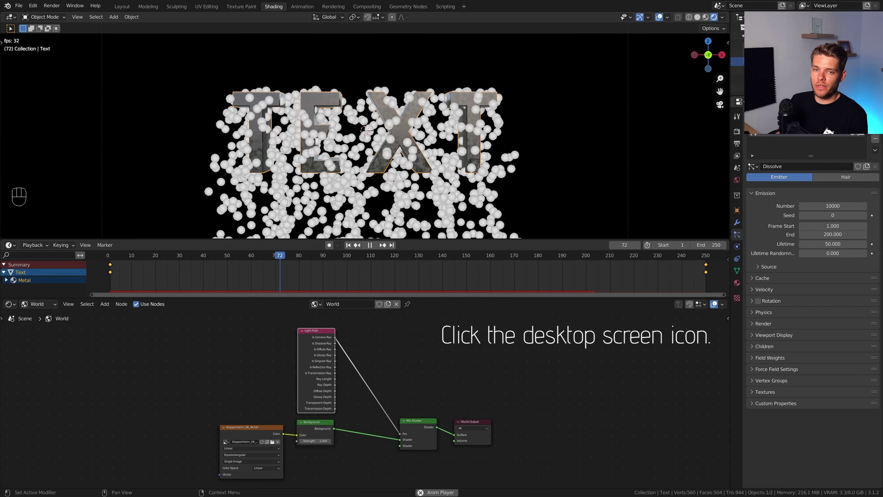
Step: Hide the particles in the viewport, find where the dissolve begins, and set the emission Frame Start to 80
{"action": "left_click", "coordinate": [854, 134]}
{"action": "left_click", "coordinate": [238, 256]}
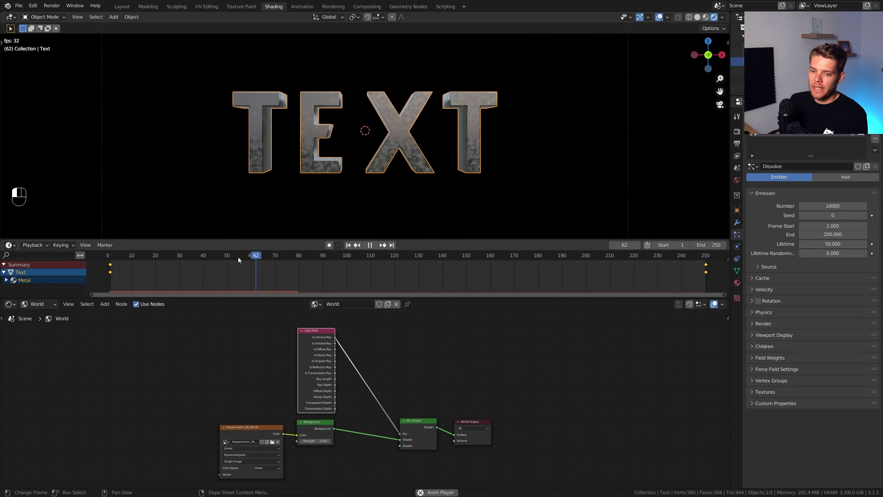
{"action": "key", "text": "space"}
{"action": "left_click_drag", "start_coordinate": [238, 257], "coordinate": [231, 257]}
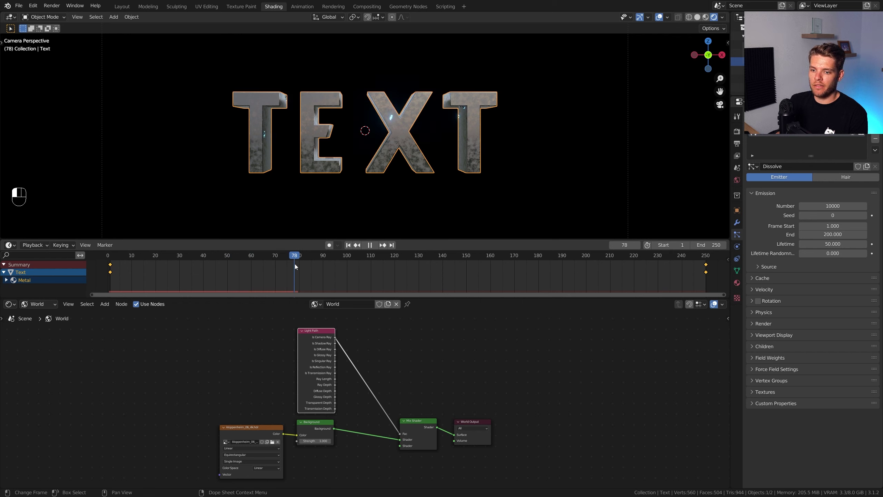
{"action": "left_click_drag", "start_coordinate": [302, 265], "coordinate": [301, 265]}
{"action": "key", "text": "space"}
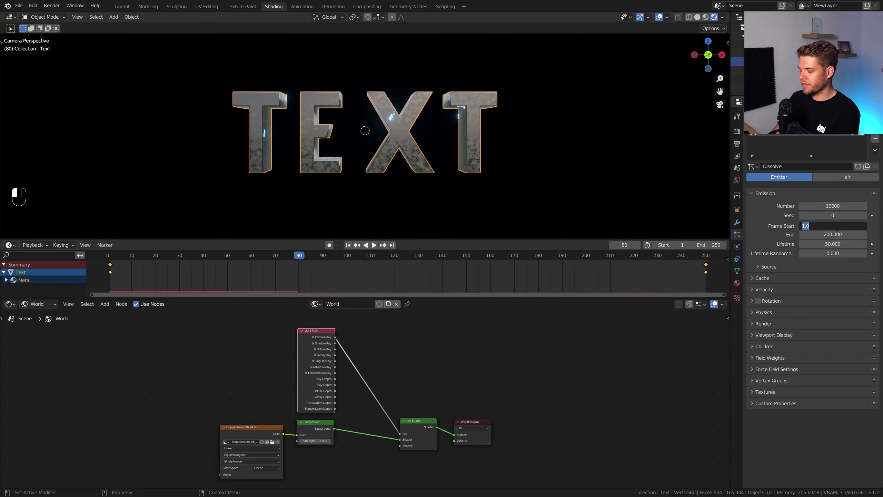
{"action": "key", "text": "Return"}
Step: Scrub to where the dissolve is nearly finished and set the emission End frame to 180
{"action": "key", "text": "space"}
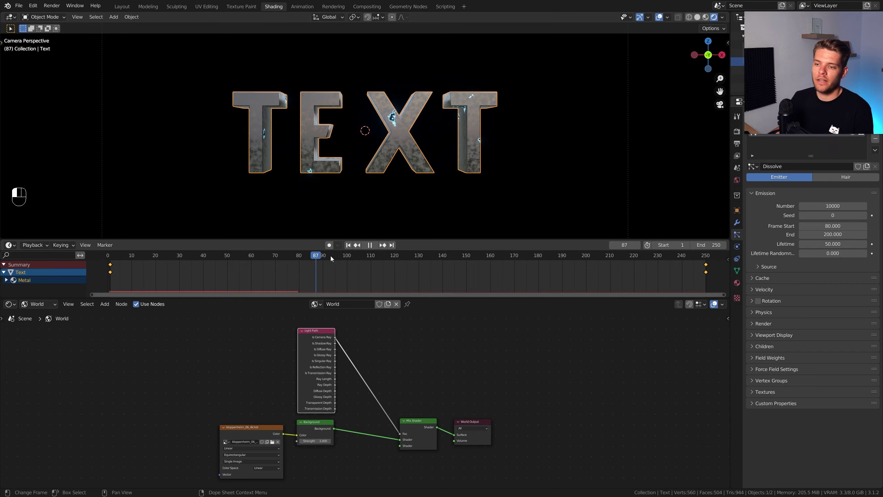
{"action": "left_click_drag", "start_coordinate": [330, 255], "coordinate": [539, 265]}
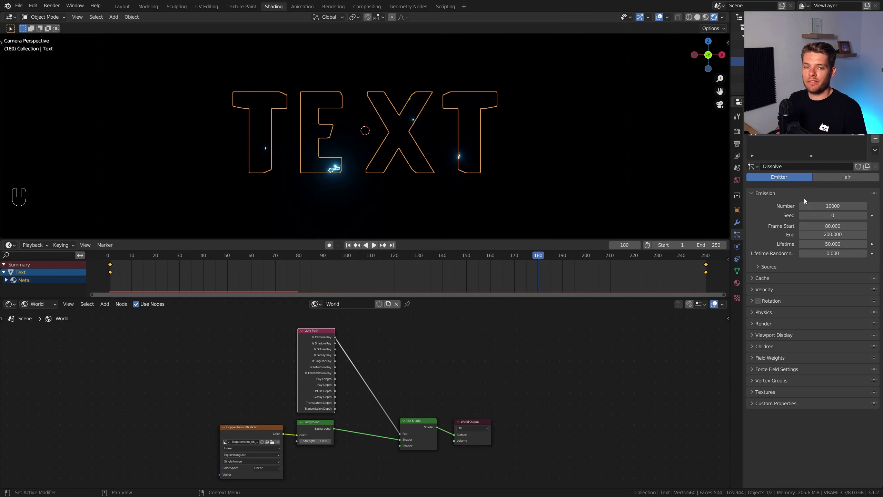
{"action": "left_click", "coordinate": [844, 235]}
{"action": "type", "text": "180"}
{"action": "key", "text": "Return"}
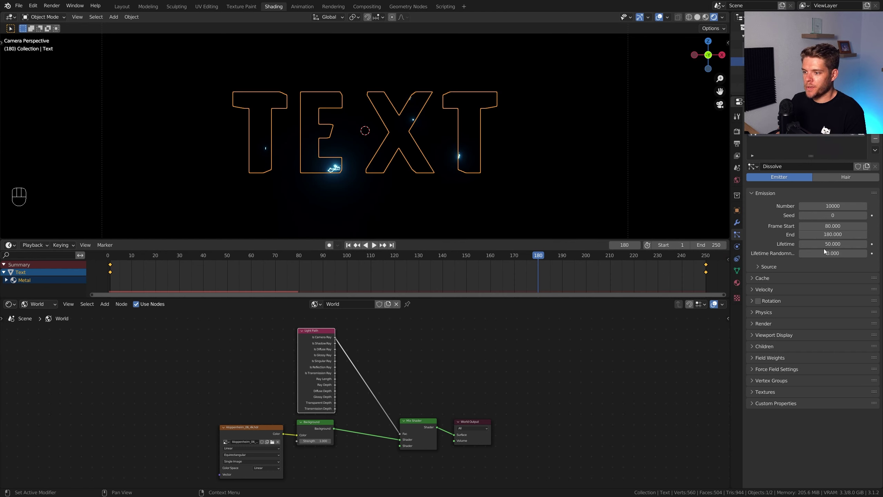
Step: Scrub through the dissolve, set the particle Lifetime to 65 frames, and go to frame 245 to check when the last particles end
{"action": "left_click_drag", "start_coordinate": [521, 255], "coordinate": [207, 263]}
{"action": "key", "text": "space"}
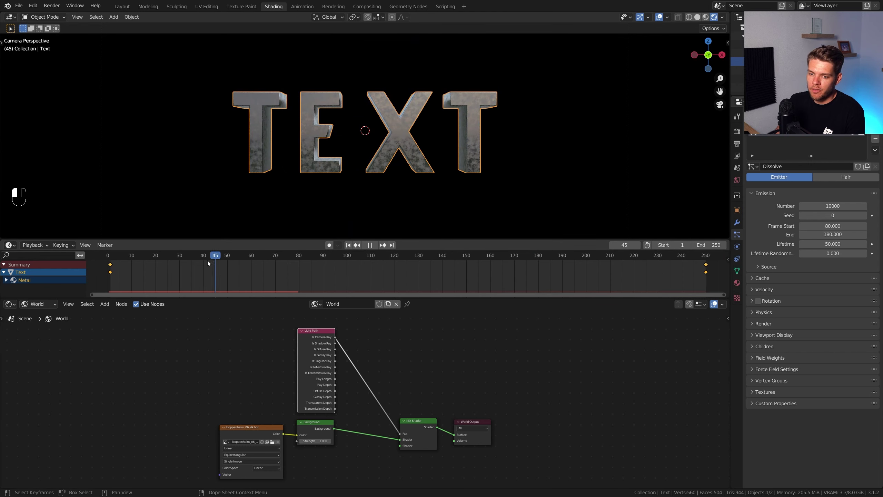
{"action": "left_click_drag", "start_coordinate": [329, 270], "coordinate": [540, 281]}
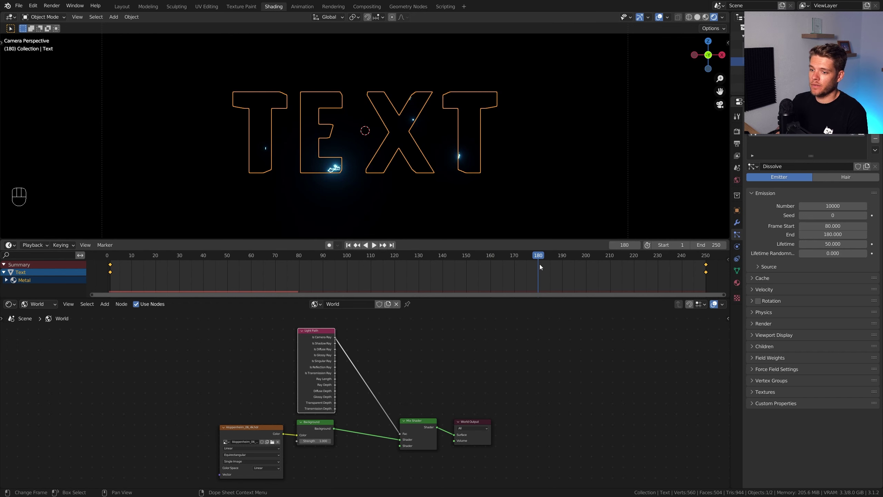
{"action": "left_click", "coordinate": [828, 244]}
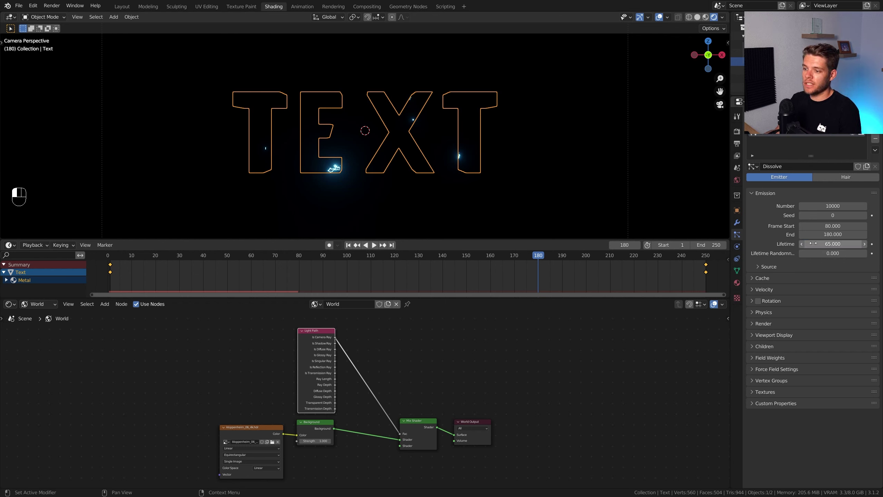
{"action": "left_click_drag", "start_coordinate": [543, 254], "coordinate": [656, 264]}
{"action": "key", "text": "space"}
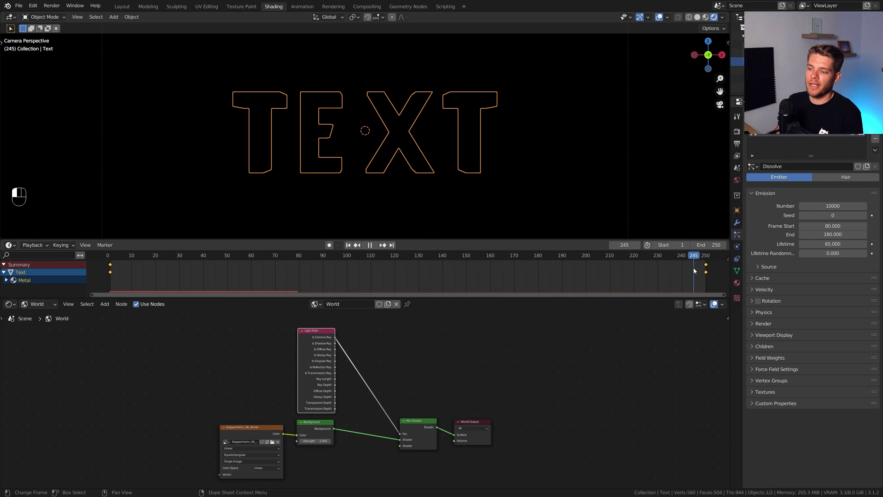
{"action": "key", "text": "space"}
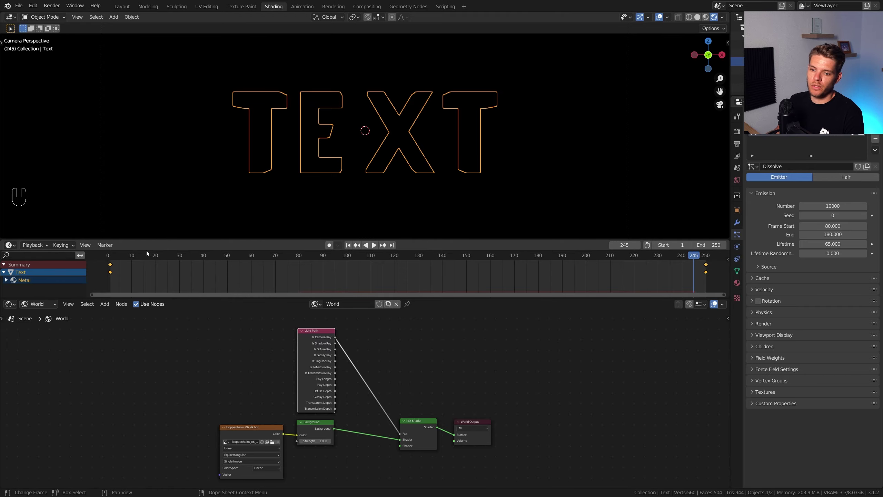
Step: Replay the animation with the particles shown, scrub to frame 202, and set Lifetime Randomness to 0.5
{"action": "key", "text": "space"}
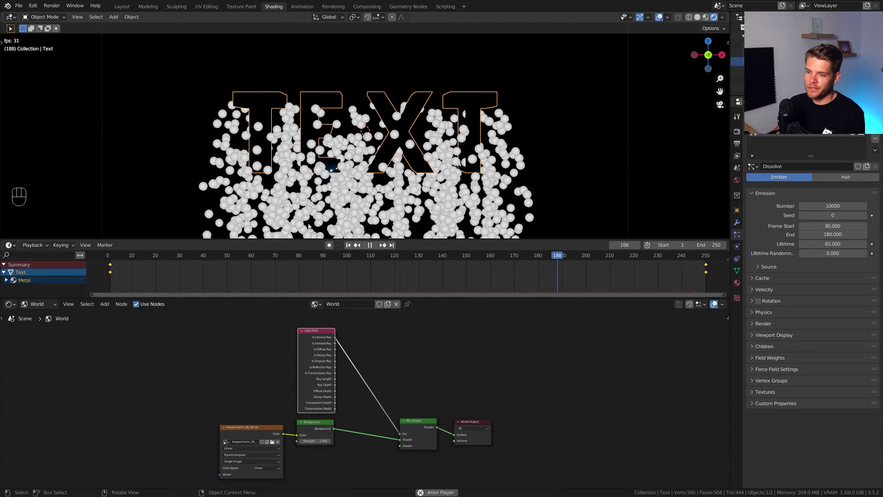
{"action": "key", "text": "space"}
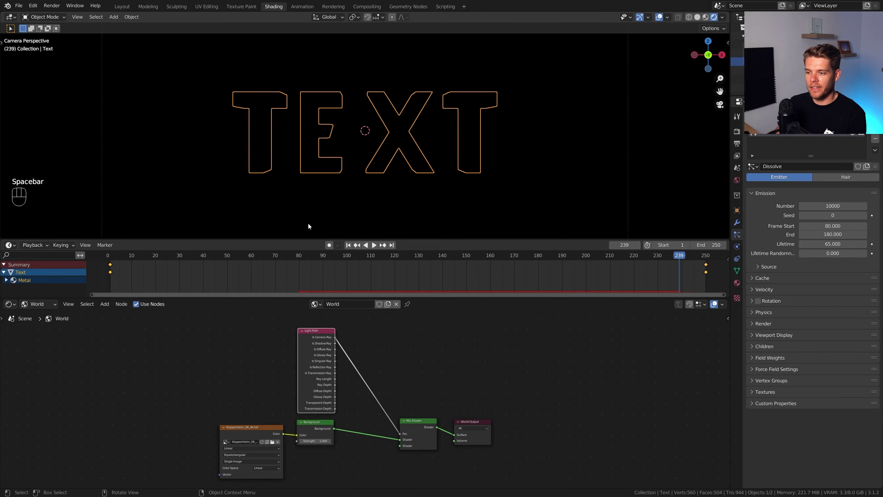
{"action": "left_click_drag", "start_coordinate": [545, 258], "coordinate": [590, 261]}
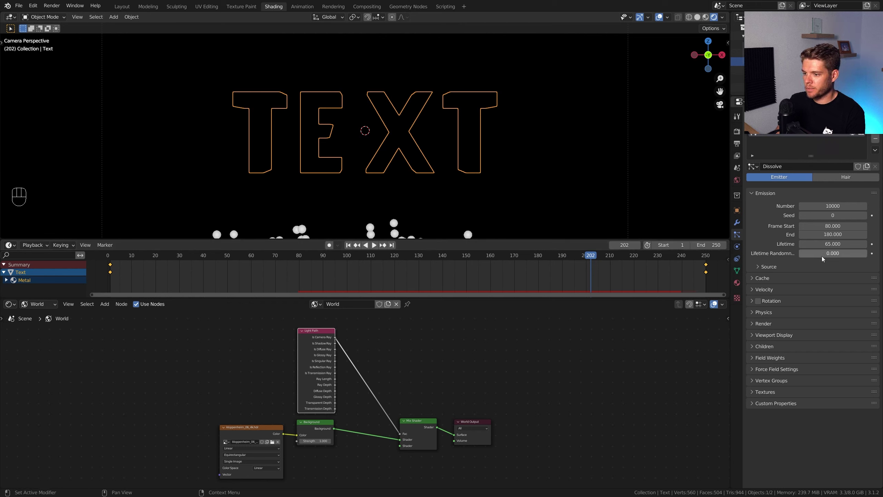
{"action": "left_click_drag", "start_coordinate": [823, 254], "coordinate": [835, 254]}
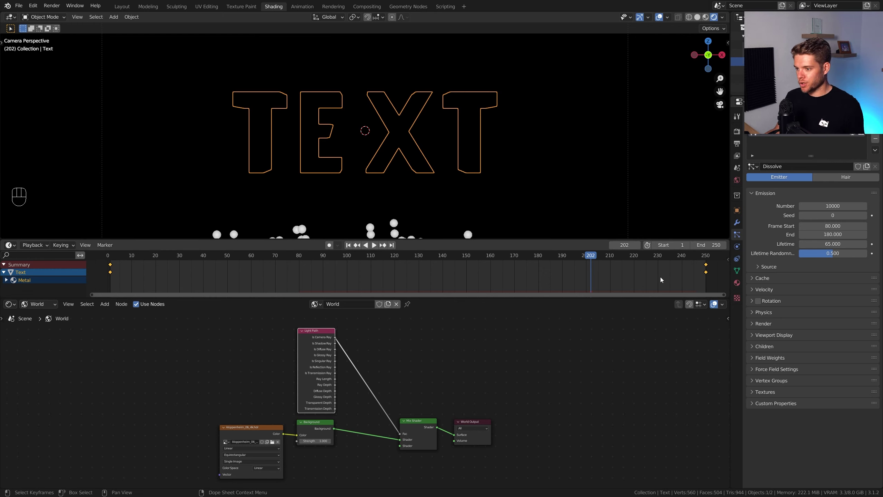
Step: Set the particle source to emit from Volume while the animation plays
{"action": "key", "text": "space"}
{"action": "left_click", "coordinate": [800, 267]}
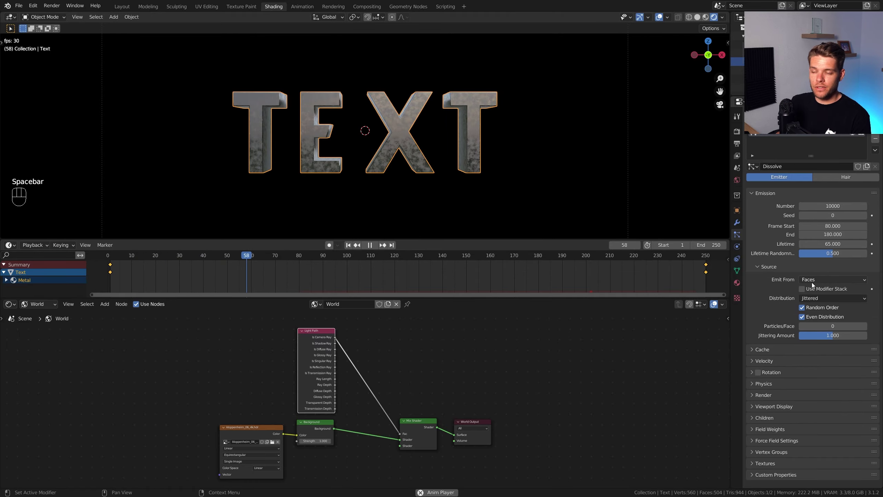
{"action": "left_click", "coordinate": [811, 281]}
{"action": "left_click", "coordinate": [821, 309]}
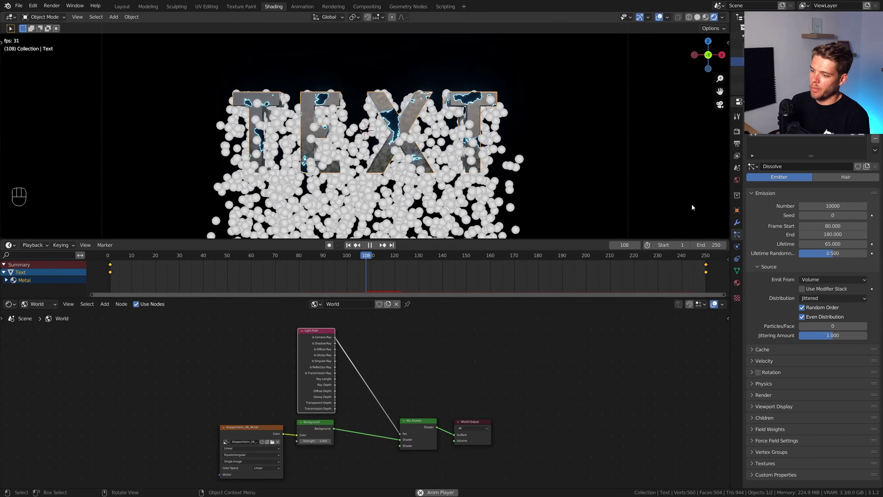
Step: Enable particle Rotation and set Phase to 1 and Randomize Phase to 2, leaving the Velocity settings as they are
{"action": "left_click", "coordinate": [758, 267]}
{"action": "left_click", "coordinate": [762, 290]}
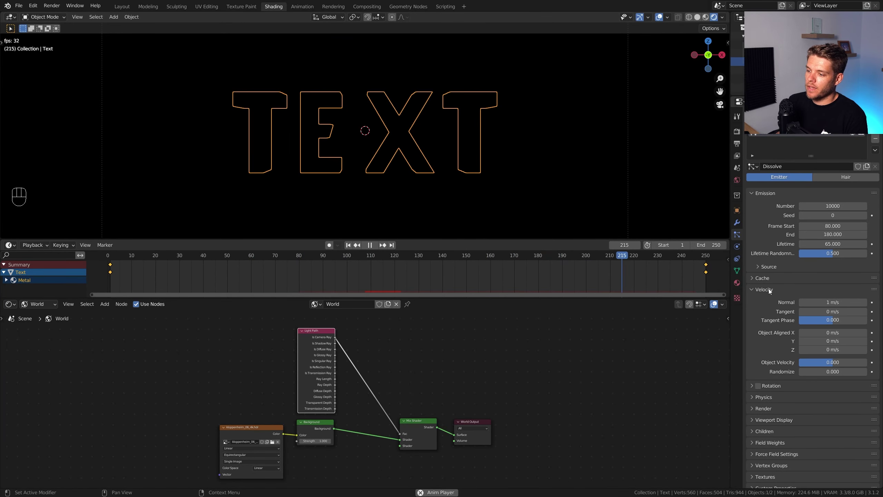
{"action": "left_click", "coordinate": [764, 289]}
{"action": "left_click", "coordinate": [759, 301]}
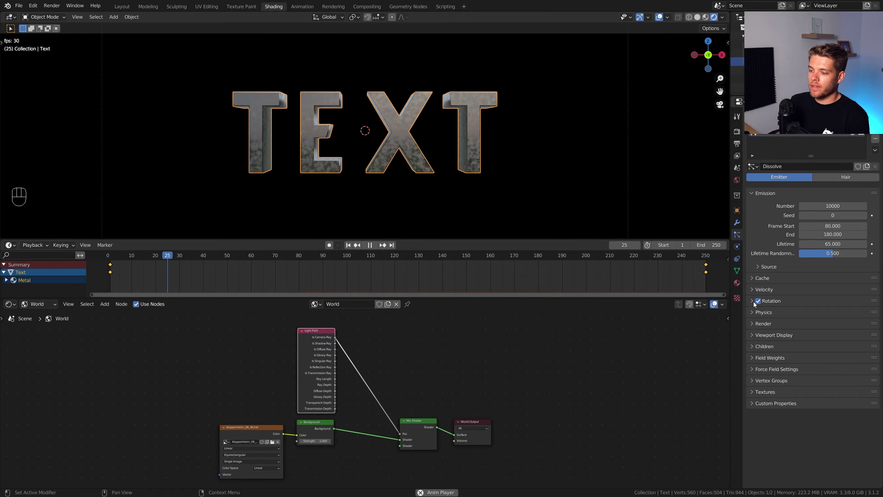
{"action": "left_click", "coordinate": [753, 301]}
{"action": "left_click_drag", "start_coordinate": [817, 335], "coordinate": [858, 347]}
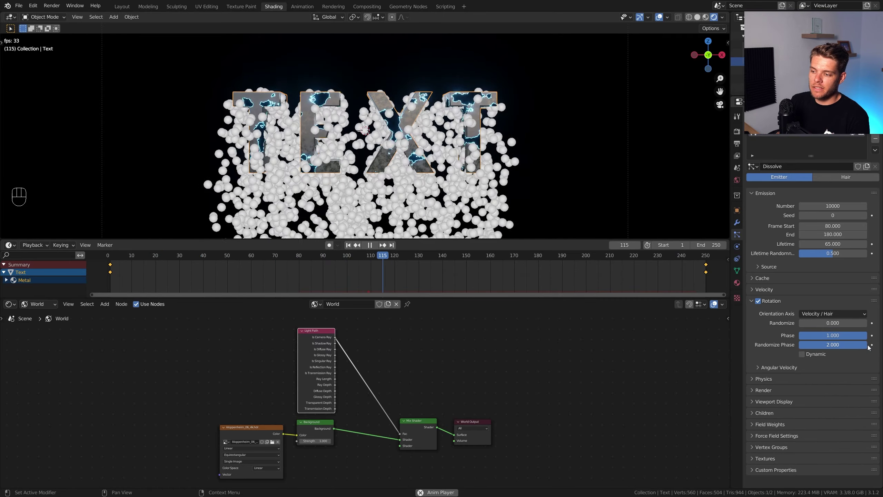
Step: Set the particles' Damp force to 0.75 in the physics settings and play back the result
{"action": "left_click", "coordinate": [749, 301]}
{"action": "left_click", "coordinate": [752, 313]}
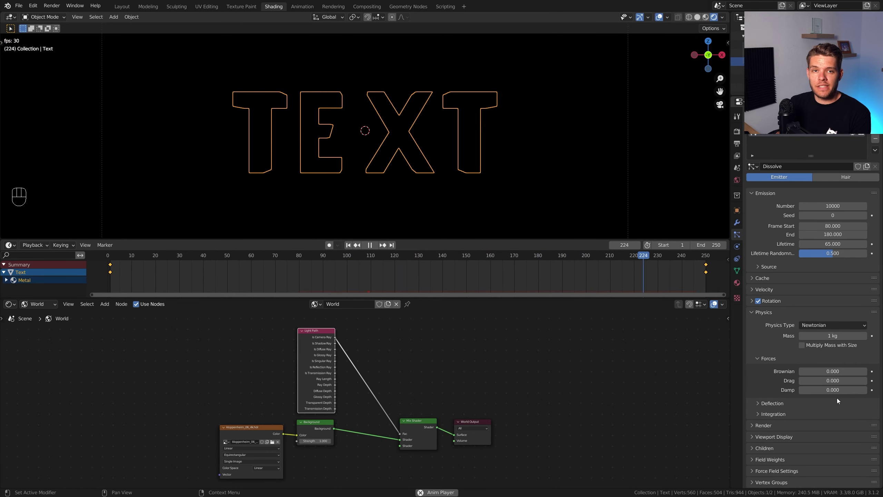
{"action": "left_click_drag", "start_coordinate": [822, 393], "coordinate": [829, 393]}
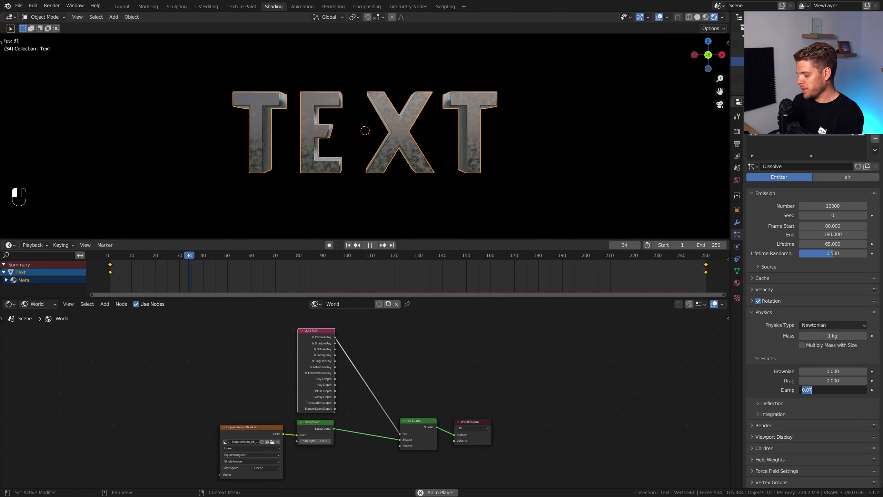
{"action": "key", "text": "Return"}
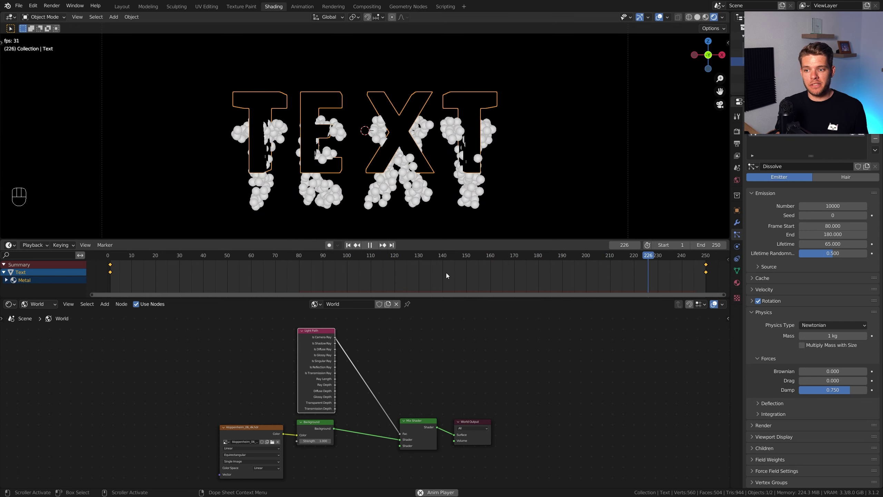
{"action": "key", "text": "space"}
Step: Open the particle render settings, and add an ico sphere with 1 subdivision at the centre of the text
{"action": "left_click", "coordinate": [756, 312]}
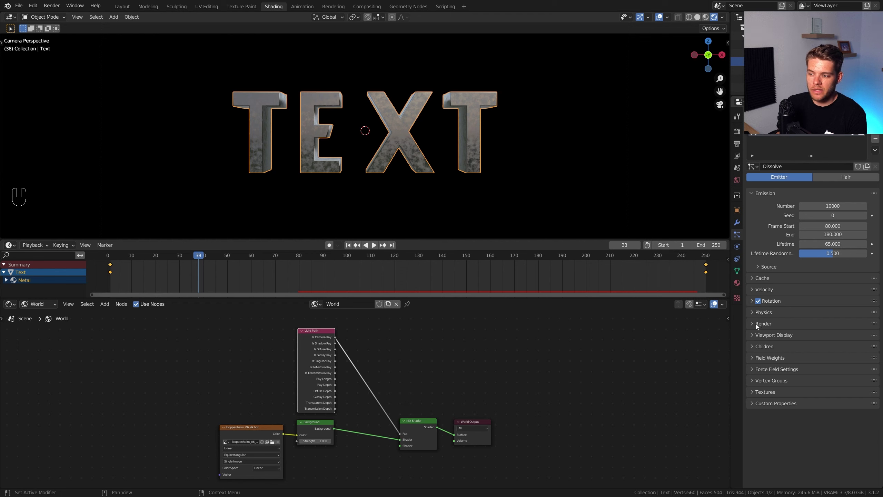
{"action": "left_click", "coordinate": [756, 324]}
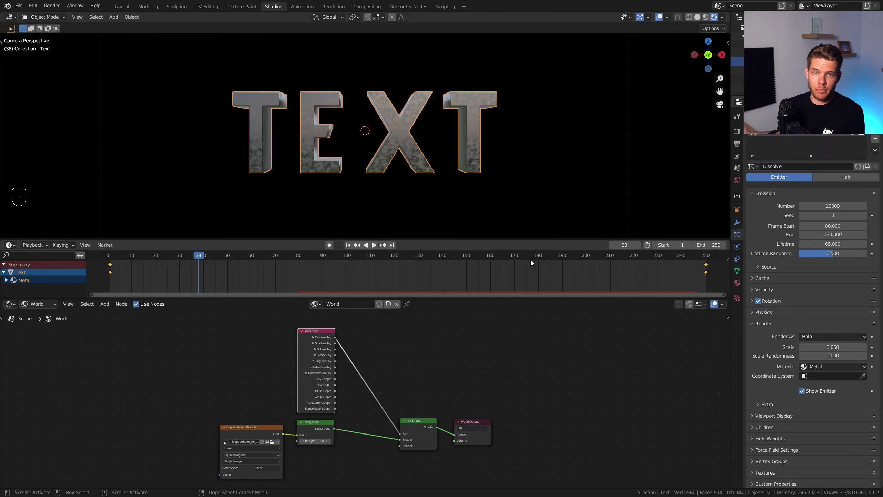
{"action": "key", "text": "shift+a"}
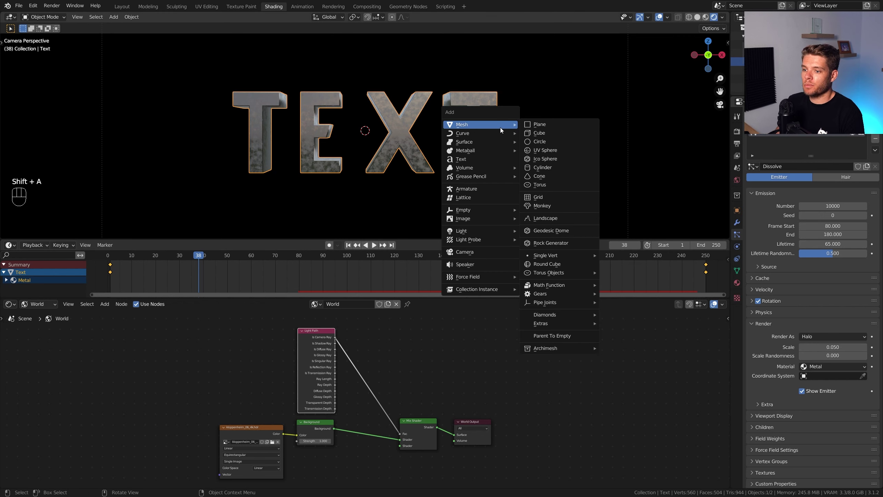
{"action": "left_click", "coordinate": [553, 159]}
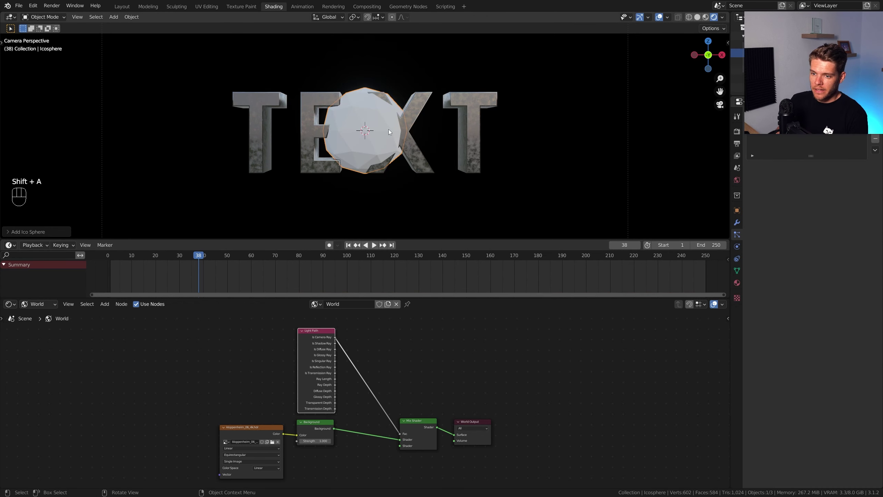
{"action": "left_click", "coordinate": [4, 229]}
{"action": "left_click", "coordinate": [86, 148]}
{"action": "type", "text": "1"}
{"action": "key", "text": "Return"}
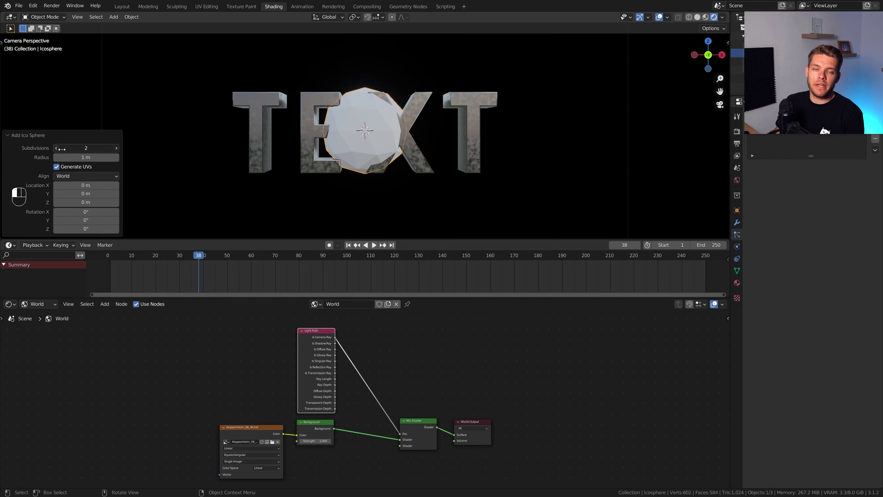
{"action": "right_click", "coordinate": [366, 134]}
{"action": "left_click", "coordinate": [365, 131]}
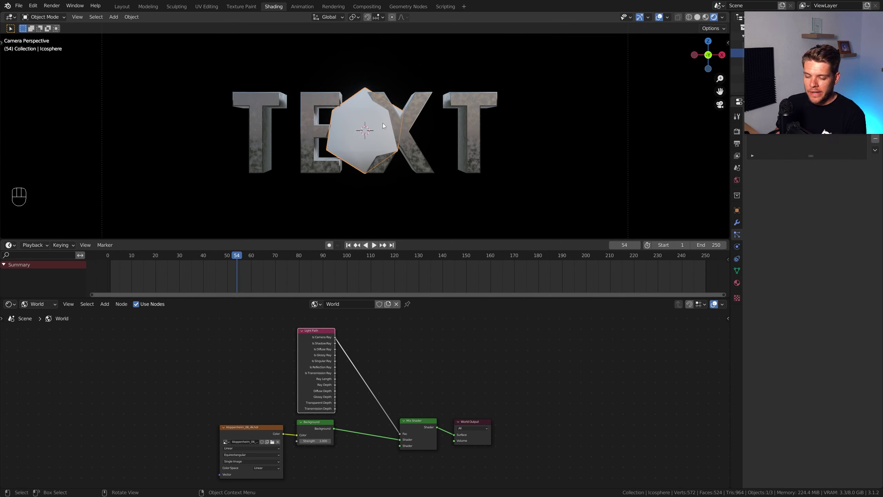
Step: Move the ico sphere about 29.6 m straight down along Z, out of the camera's view
{"action": "key", "text": "g"}
{"action": "key", "text": "z"}
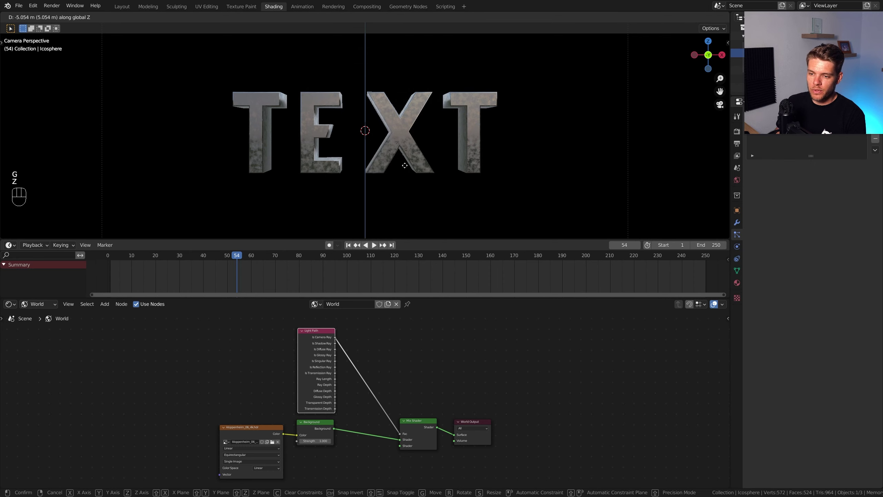
{"action": "left_click", "coordinate": [434, 85]}
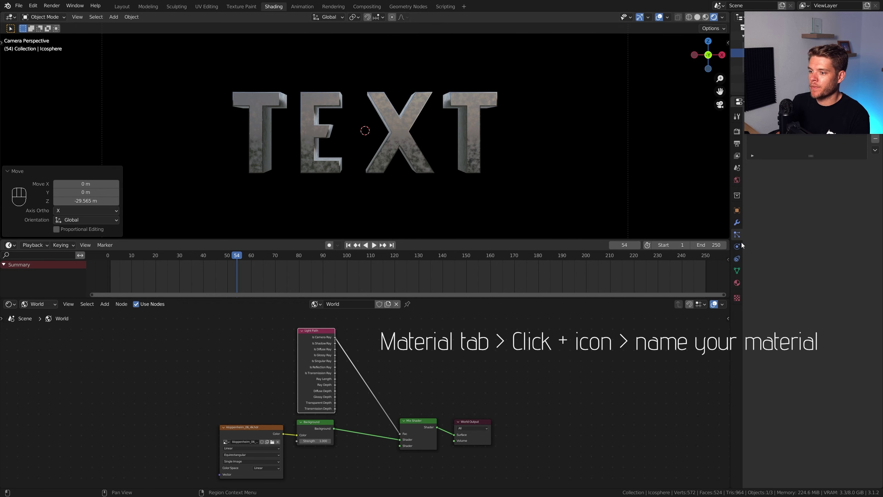
Step: Give the ico sphere a new material with a light cyan emission color and an emission strength of 10
{"action": "left_click", "coordinate": [737, 283]}
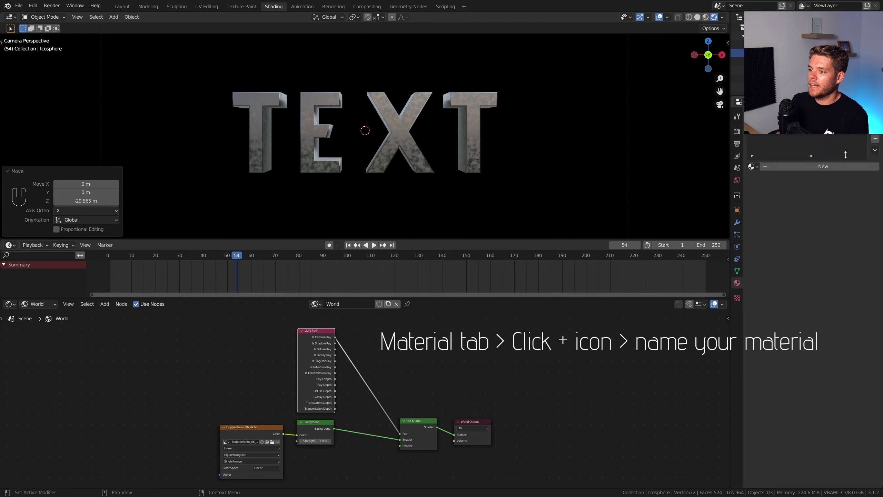
{"action": "left_click", "coordinate": [796, 166]}
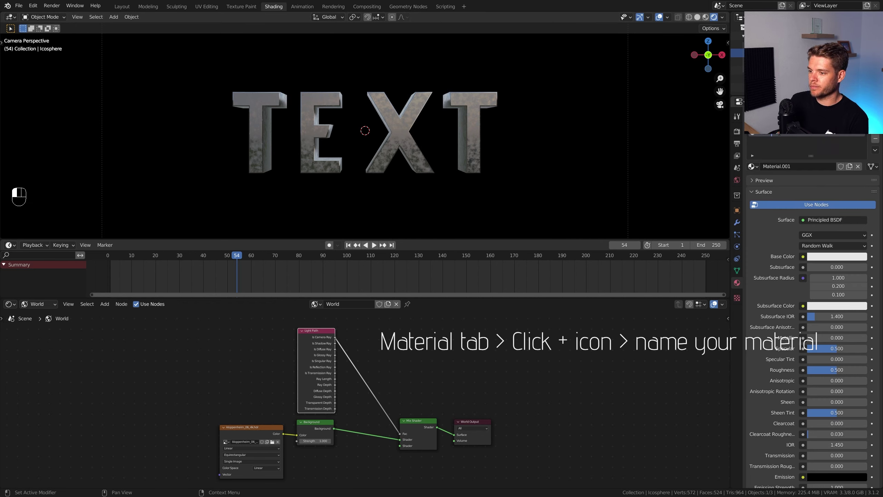
{"action": "scroll", "coordinate": [836, 324], "scroll_direction": "down", "scroll_amount": 8}
{"action": "left_click", "coordinate": [836, 325]}
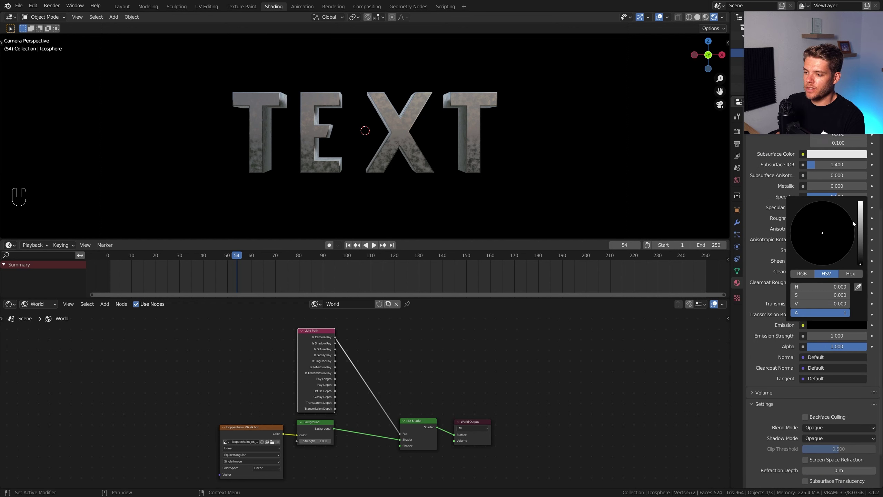
{"action": "left_click_drag", "start_coordinate": [853, 221], "coordinate": [861, 202]}
{"action": "left_click", "coordinate": [825, 214]}
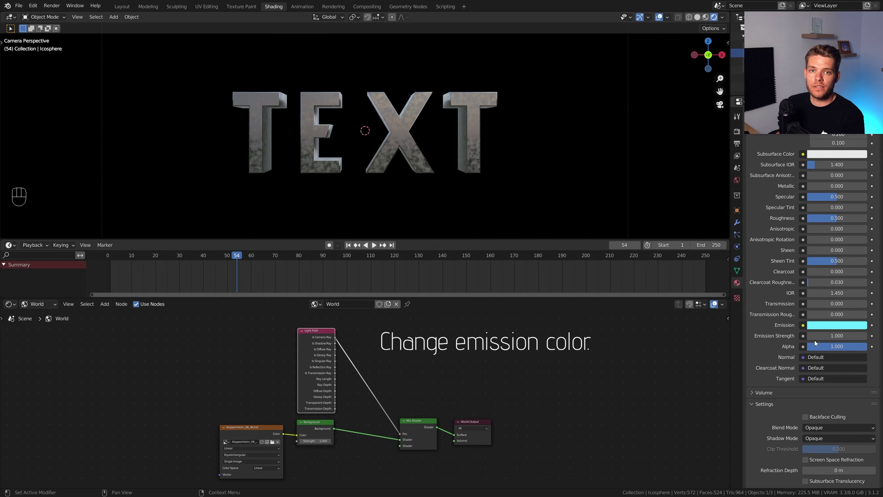
{"action": "left_click", "coordinate": [829, 335]}
{"action": "type", "text": "10"}
{"action": "key", "text": "Return"}
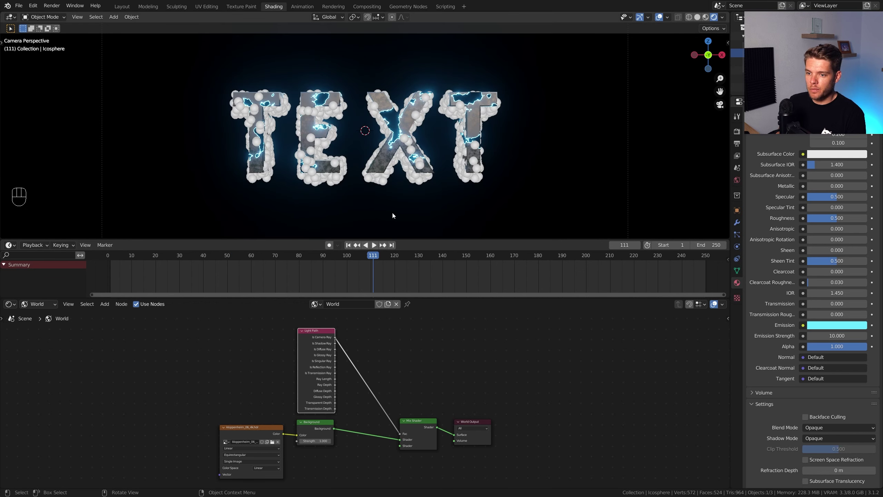
Step: Render the text's Dissolve particles as Object, using the Icosphere as the instance object
{"action": "left_click", "coordinate": [392, 167]}
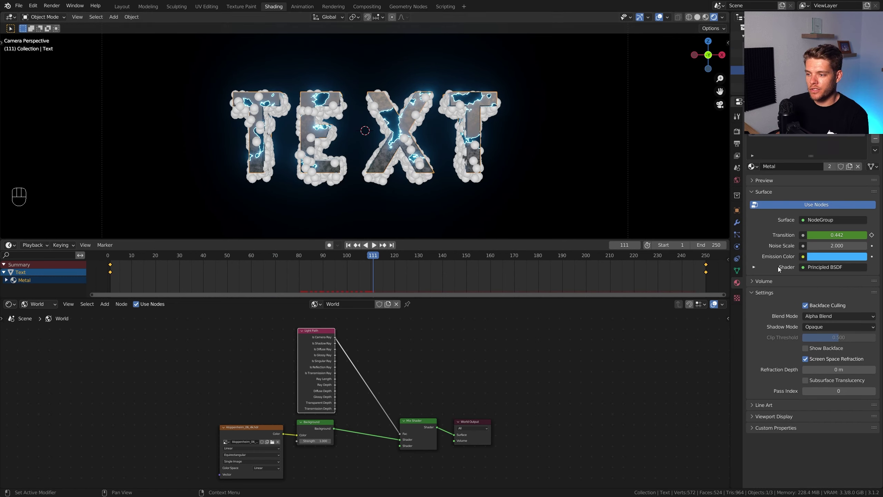
{"action": "left_click", "coordinate": [736, 235]}
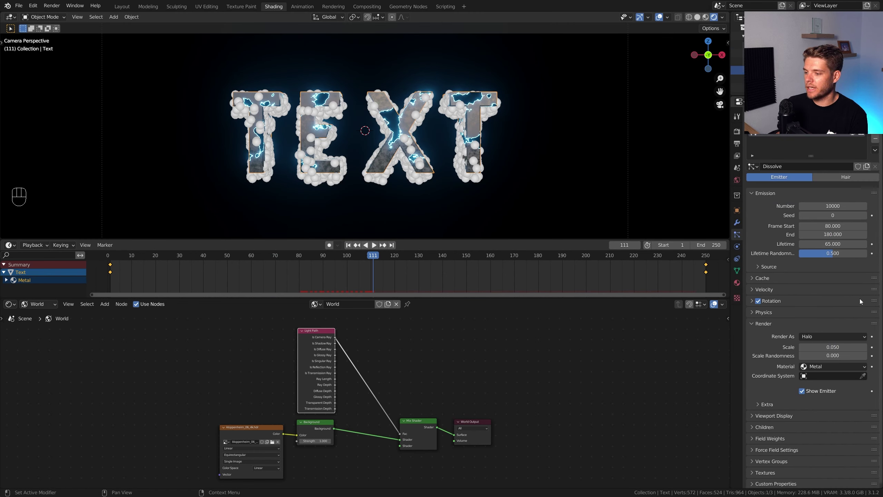
{"action": "left_click", "coordinate": [813, 338]}
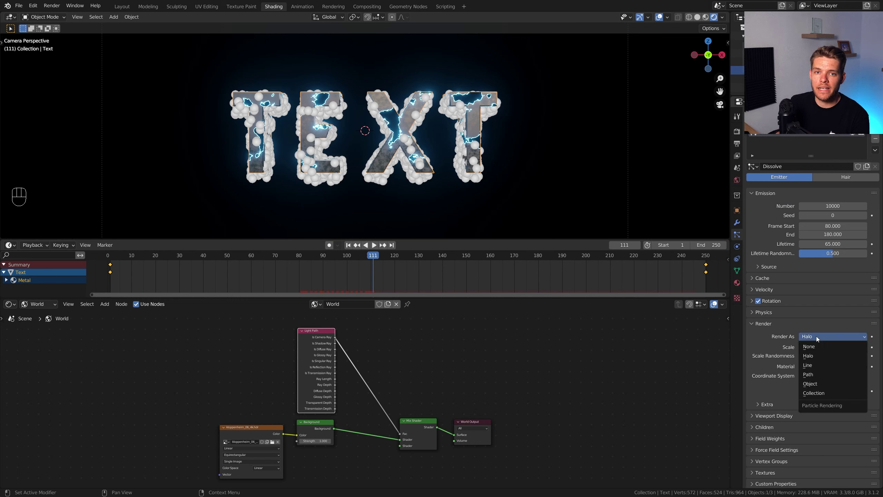
{"action": "left_click", "coordinate": [831, 382]}
{"action": "left_click", "coordinate": [863, 399]}
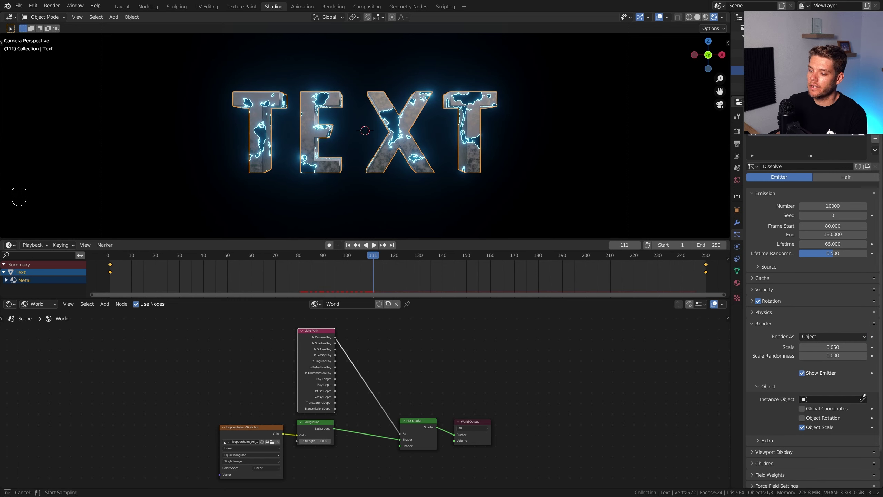
{"action": "left_click", "coordinate": [737, 53]}
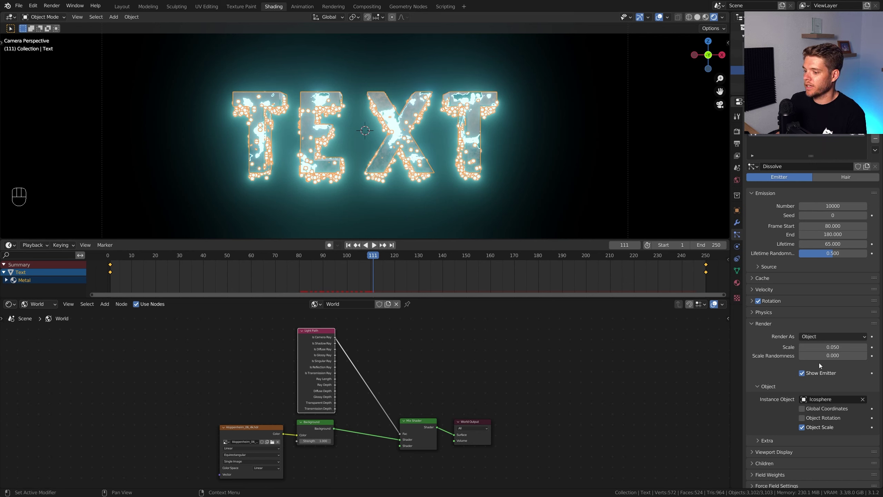
Step: Set the particles' render Scale Randomness to 1 and Scale to 0.01, and play back the animation
{"action": "left_click_drag", "start_coordinate": [815, 356], "coordinate": [867, 356]}
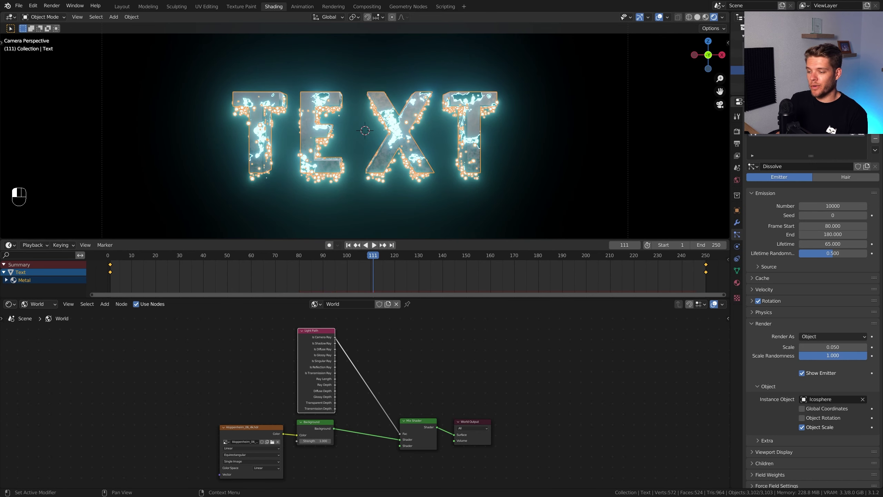
{"action": "left_click", "coordinate": [827, 347]}
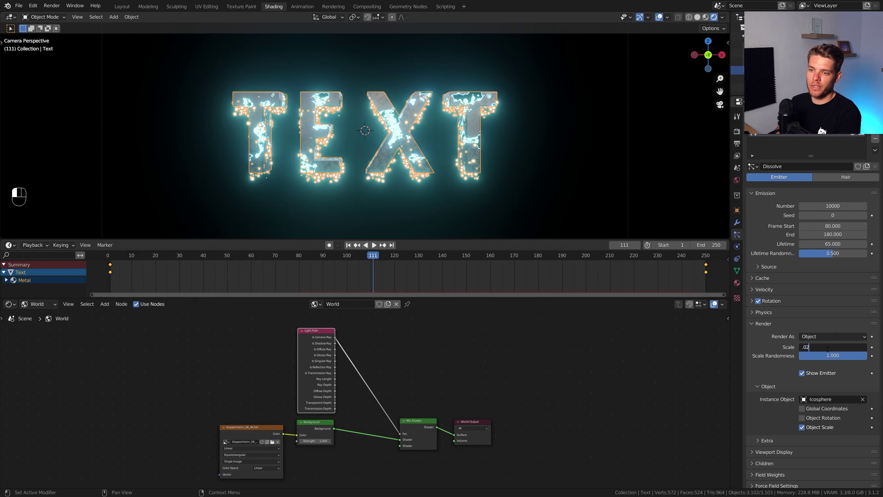
{"action": "type", "text": ".01"}
{"action": "key", "text": "Return"}
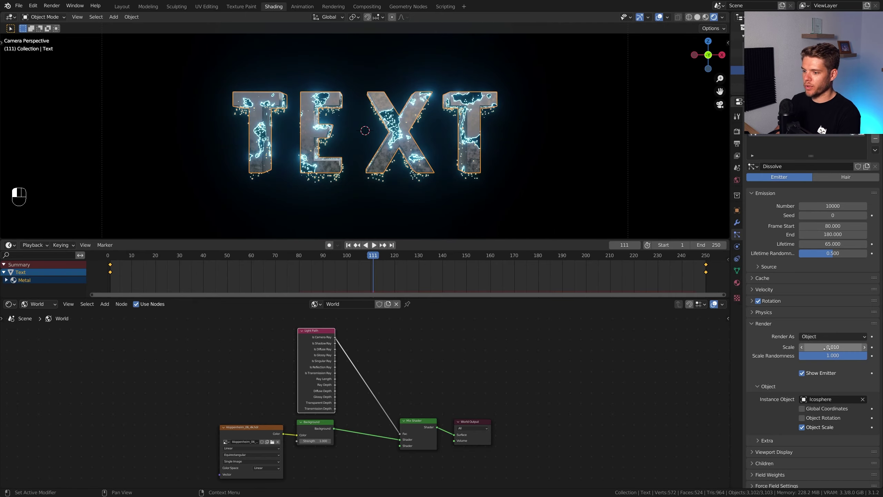
{"action": "key", "text": "space"}
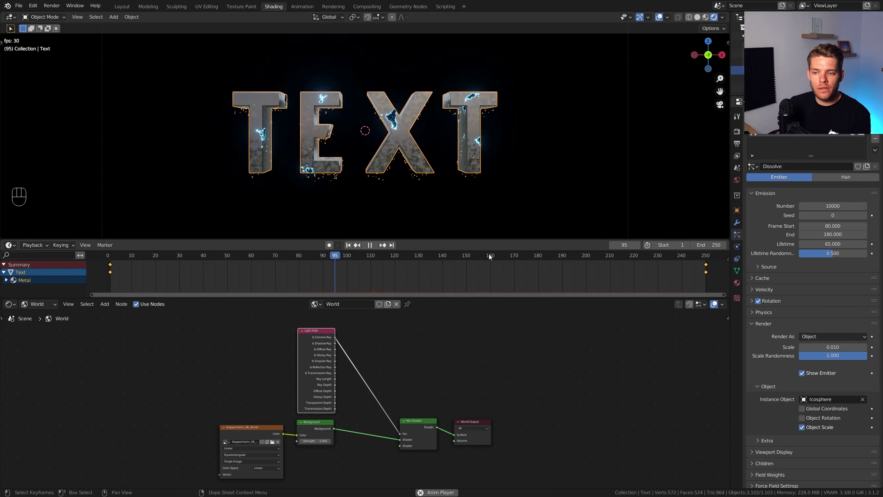
{"action": "key", "text": "space"}
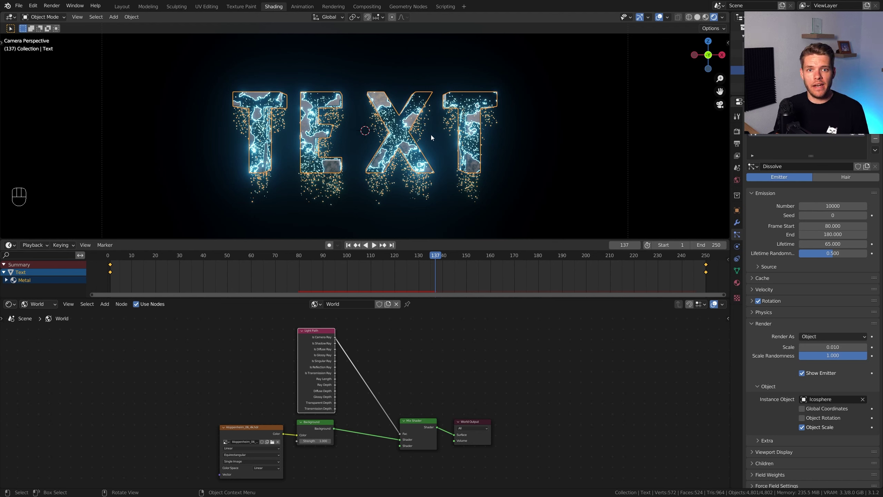
Step: Add a Turbulence force field at the centre of the text, set its strength to 50, and play back the particles
{"action": "key", "text": "shift+a"}
{"action": "mouse_move", "coordinate": [468, 170]}
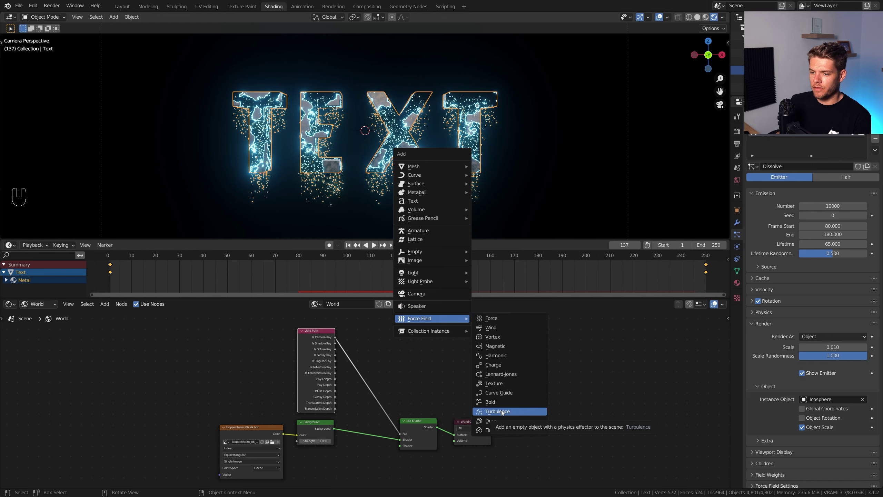
{"action": "left_click", "coordinate": [501, 411]}
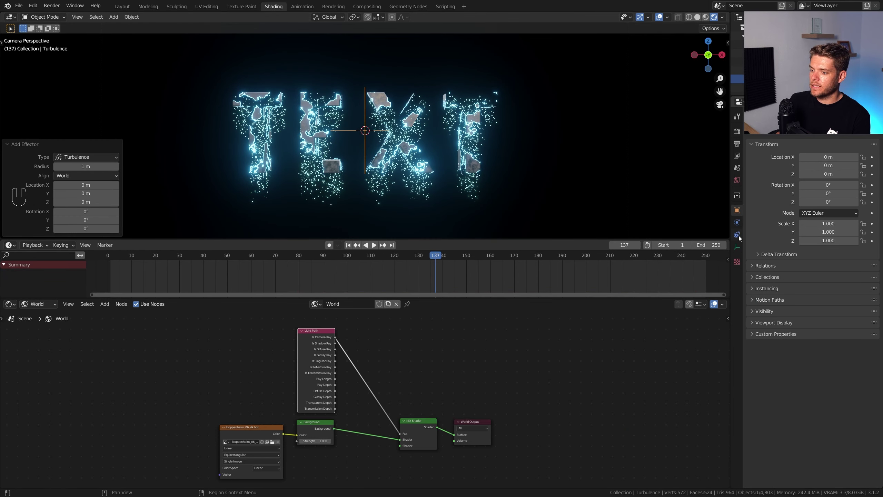
{"action": "left_click", "coordinate": [737, 224]}
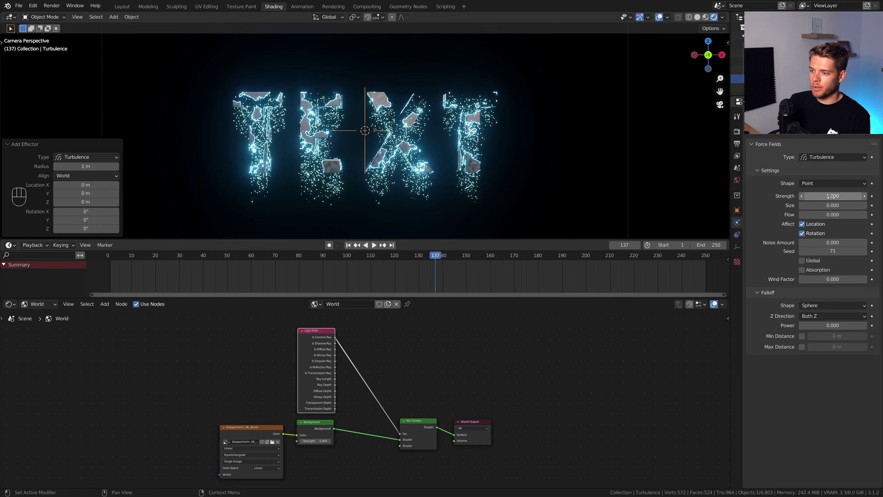
{"action": "key", "text": "Return"}
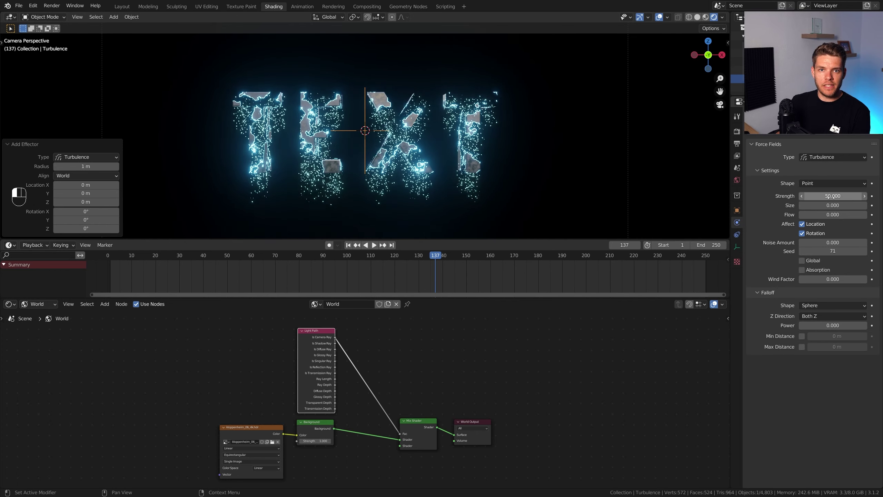
{"action": "key", "text": "space"}
{"action": "left_click", "coordinate": [192, 255]}
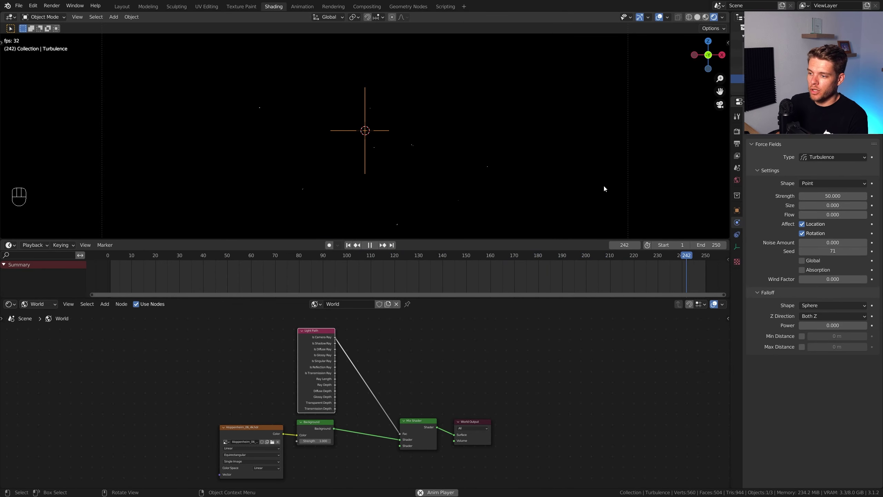
{"action": "key", "text": "space"}
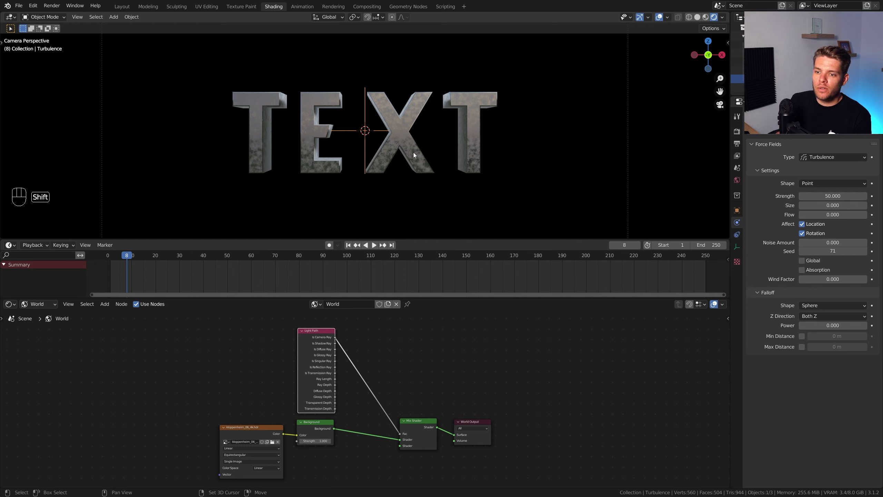
Step: Add a Wind force field, move it about 4.9 m along X and 2.1 m down, and tilt it about 24.6° toward the text
{"action": "key", "text": "shift+a"}
{"action": "mouse_move", "coordinate": [383, 175]}
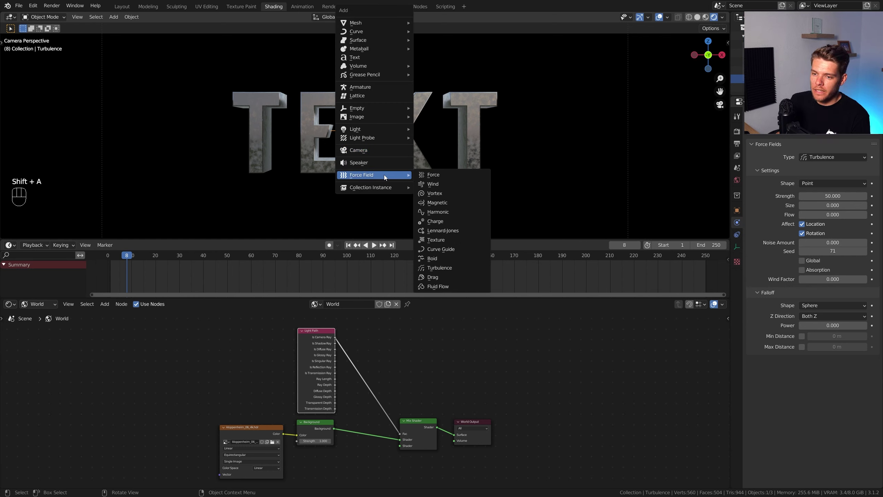
{"action": "left_click", "coordinate": [437, 189]}
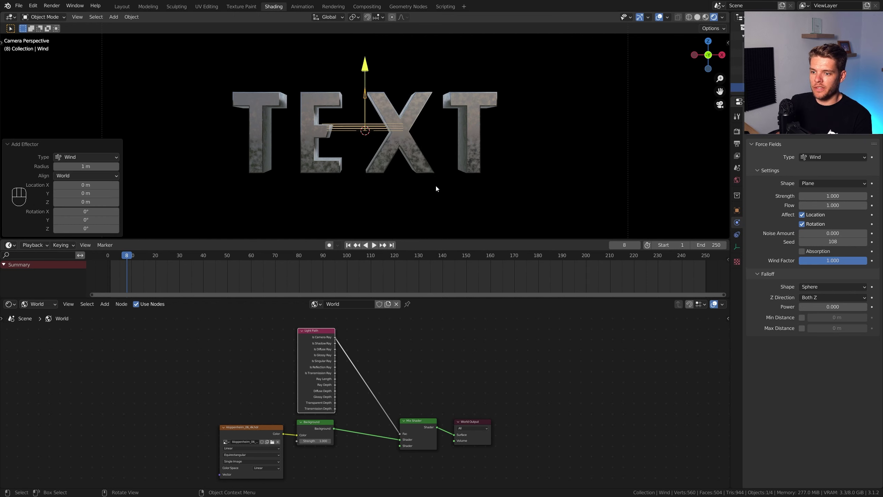
{"action": "key", "text": "g"}
{"action": "left_click", "coordinate": [643, 233]}
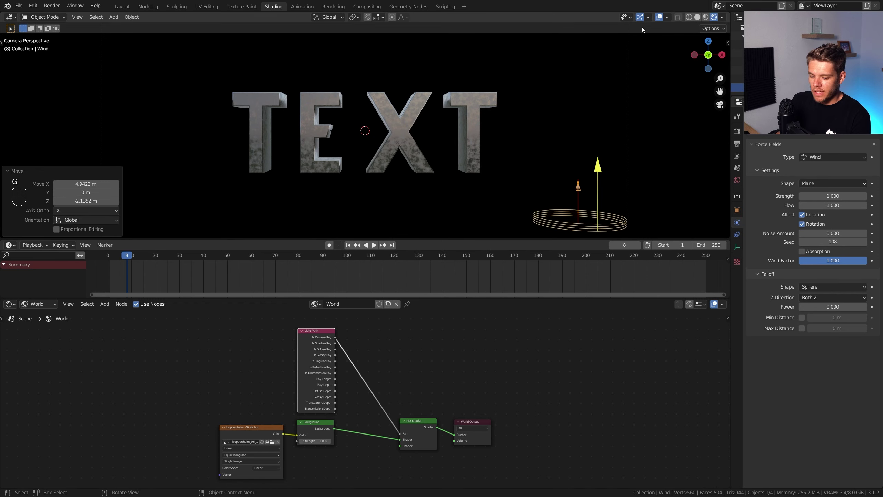
{"action": "key", "text": "r"}
{"action": "left_click", "coordinate": [555, 238]}
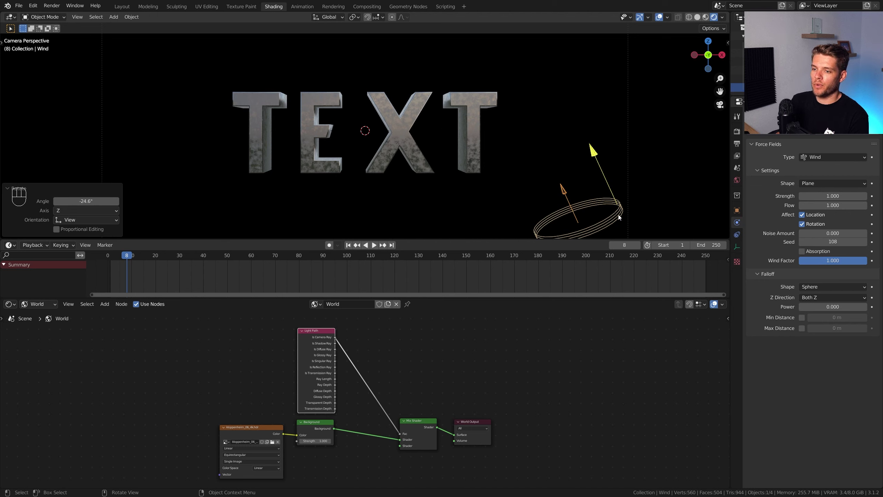
Step: Set the Wind force field's strength to 30 and play back the animation
{"action": "left_click", "coordinate": [809, 195]}
{"action": "type", "text": "3"}
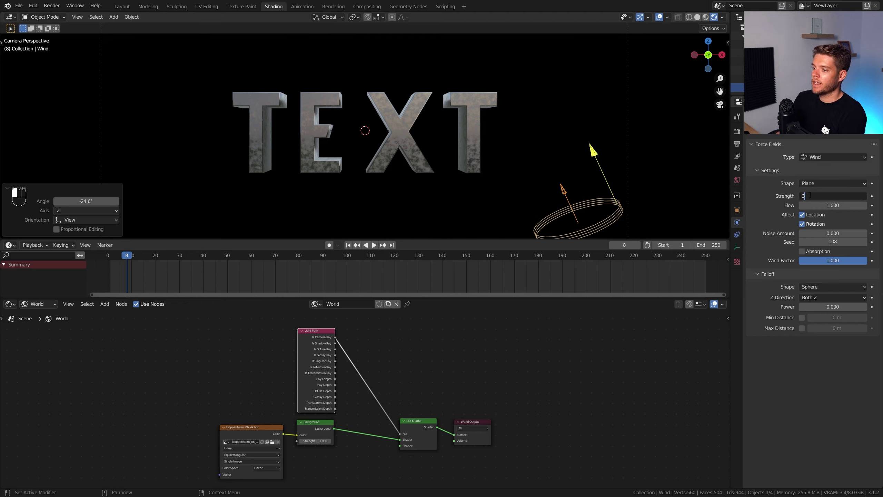
{"action": "type", "text": "0"}
{"action": "key", "text": "Return"}
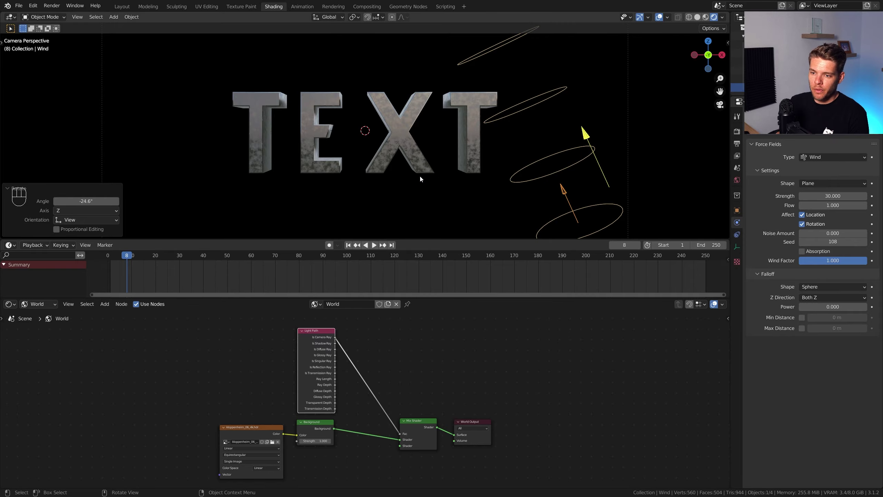
{"action": "key", "text": "space"}
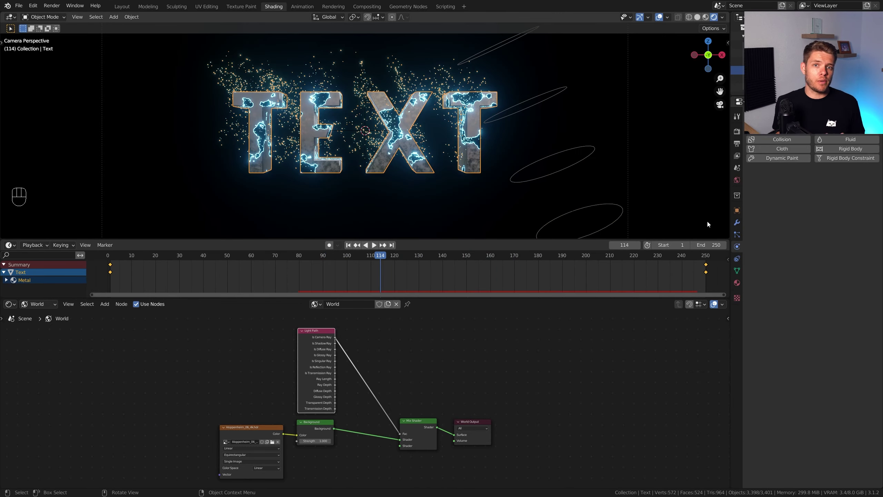
Step: Set the Wind field weight to 0 in the text's Dissolve particle system and play back the animation
{"action": "left_click", "coordinate": [738, 236]}
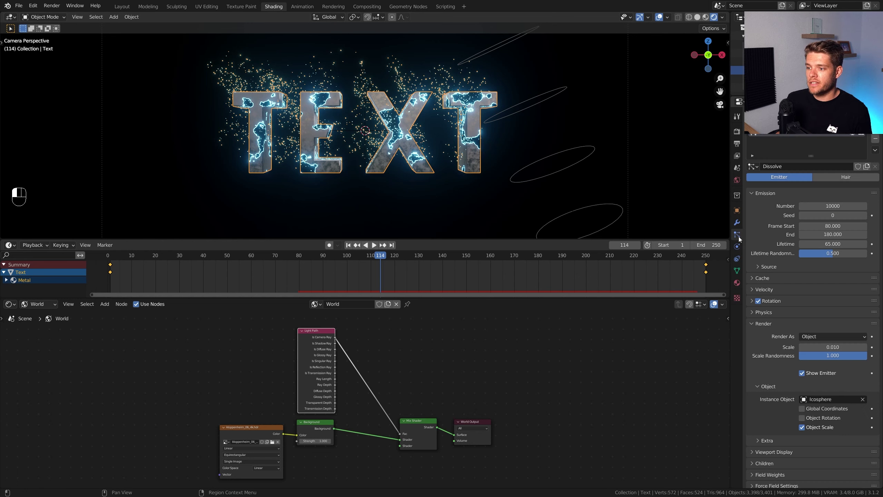
{"action": "left_click", "coordinate": [752, 278]}
{"action": "scroll", "coordinate": [794, 256], "scroll_direction": "down", "scroll_amount": 4}
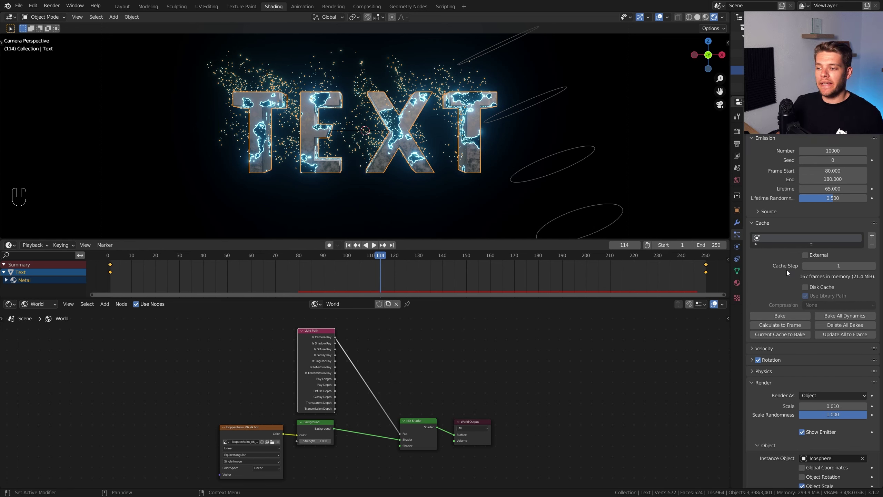
{"action": "scroll", "coordinate": [787, 270], "scroll_direction": "down", "scroll_amount": 7}
{"action": "left_click", "coordinate": [772, 437]}
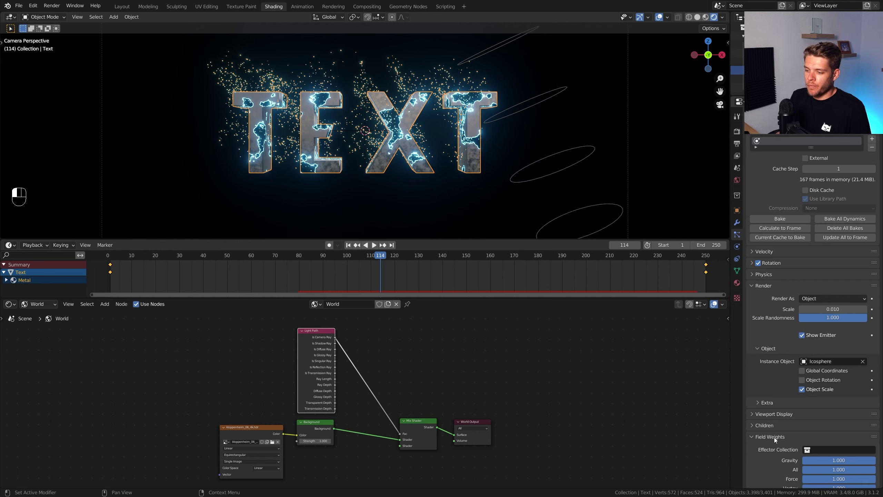
{"action": "scroll", "coordinate": [819, 395], "scroll_direction": "down", "scroll_amount": 11}
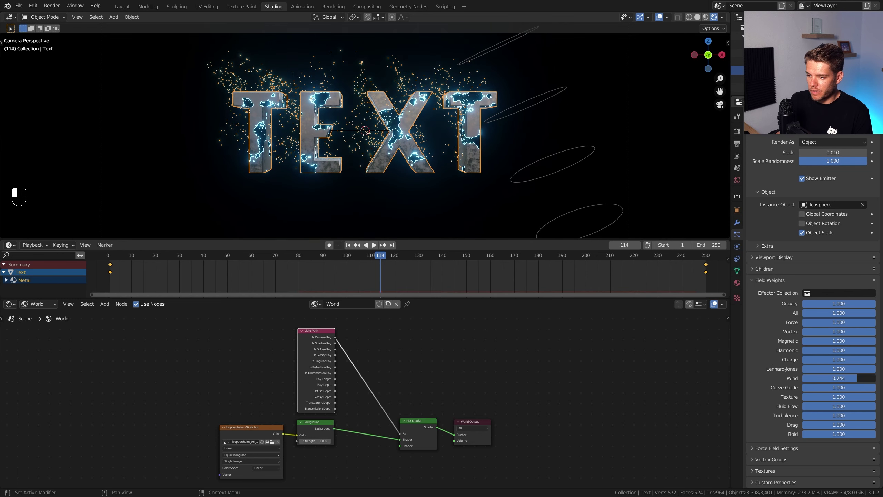
{"action": "left_click_drag", "start_coordinate": [830, 379], "coordinate": [802, 381]}
{"action": "key", "text": "space"}
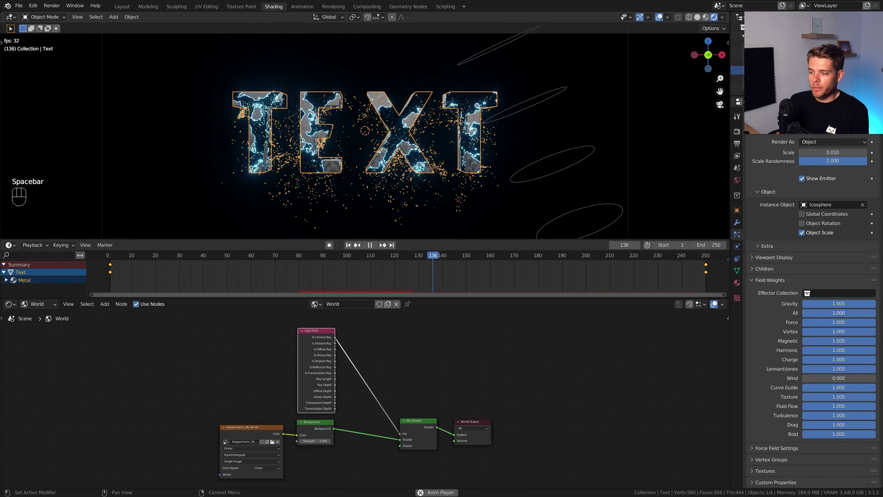
Step: Restore the text particles' Wind field weight to 1, try a Turbulence weight of 0.302 during playback, raise it again, and stop the animation
{"action": "left_click_drag", "start_coordinate": [803, 378], "coordinate": [876, 378]}
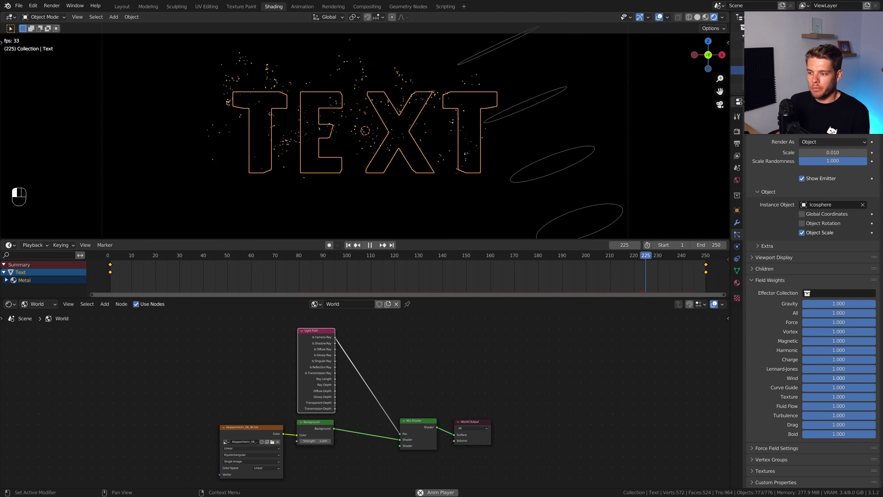
{"action": "left_click_drag", "start_coordinate": [834, 418], "coordinate": [825, 418]}
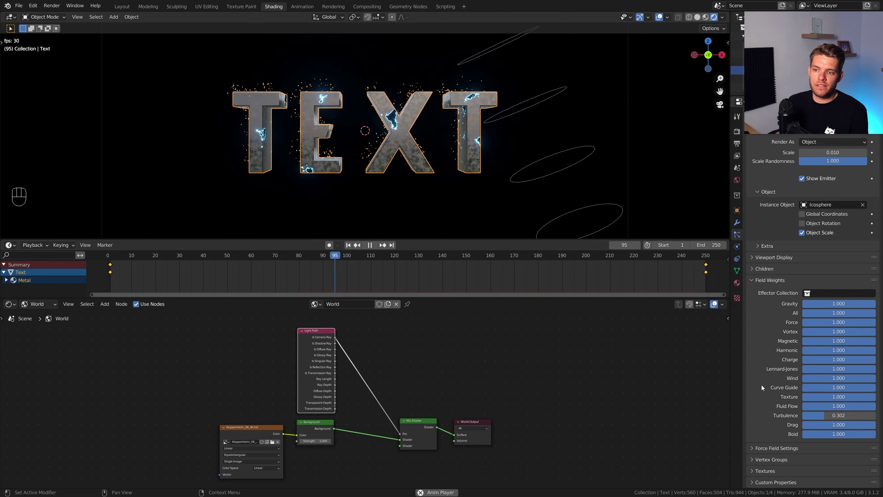
{"action": "left_click_drag", "start_coordinate": [865, 415], "coordinate": [880, 415]}
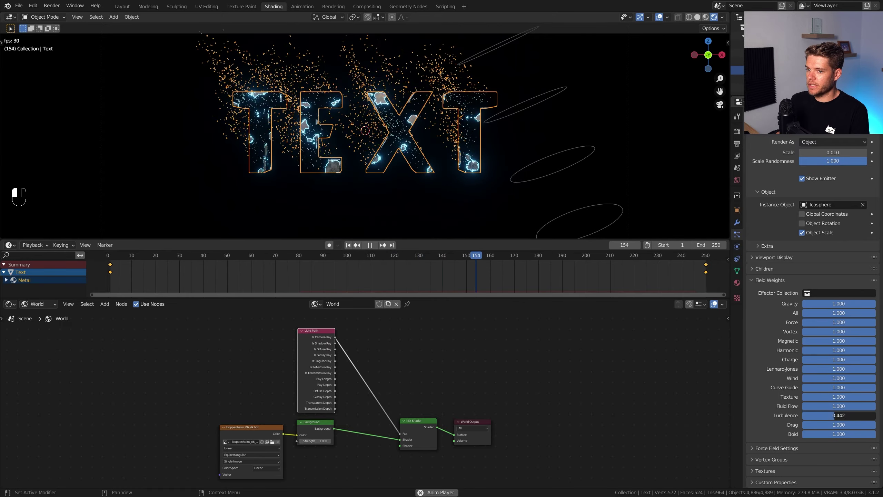
{"action": "key", "text": "space"}
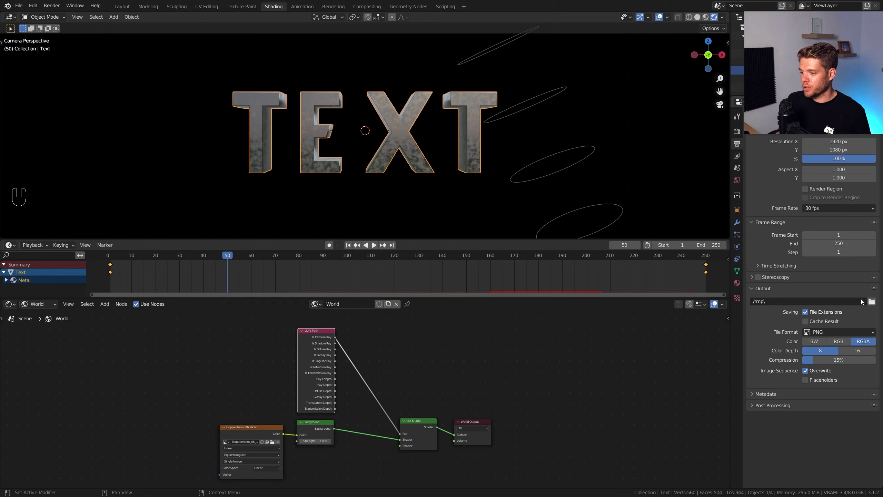
Step: Set the render output's file format to FFmpeg Video
{"action": "left_click", "coordinate": [847, 333]}
{"action": "left_click", "coordinate": [852, 327]}
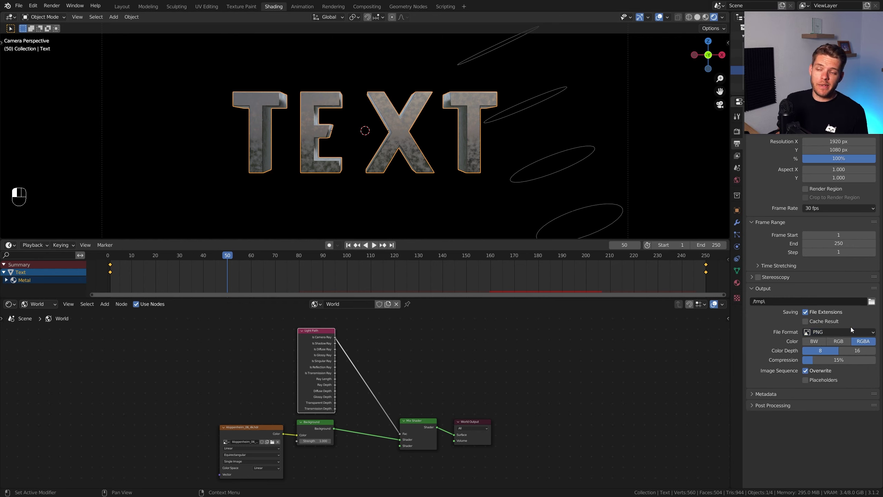
{"action": "left_click", "coordinate": [847, 332]}
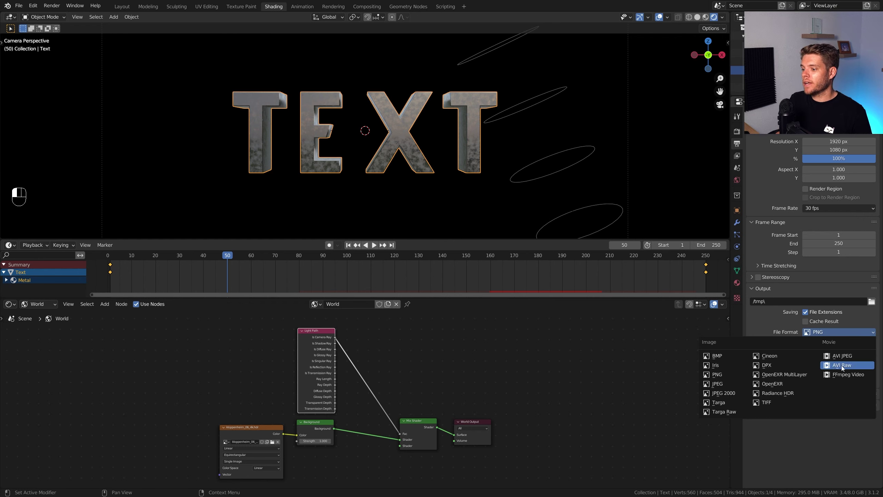
{"action": "left_click", "coordinate": [837, 368]}
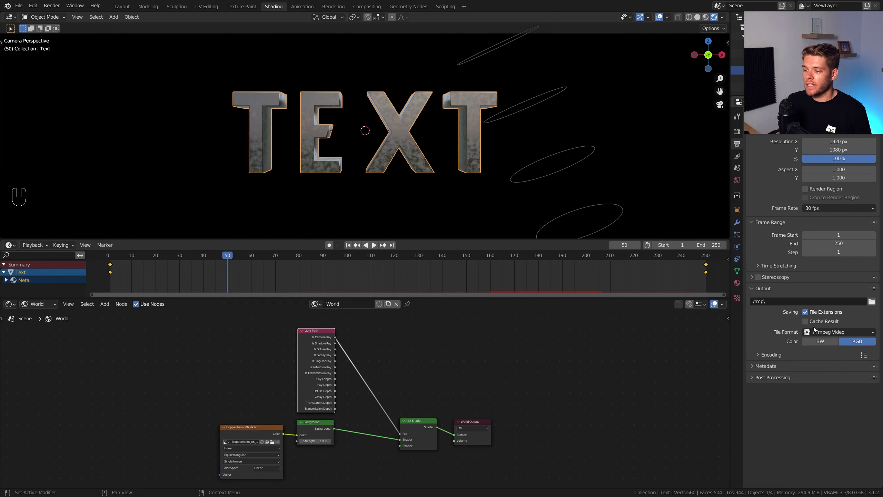
Step: In the video encoding settings, set the container to MPEG-4 and the output quality to Perceptually Lossless
{"action": "left_click", "coordinate": [772, 354]}
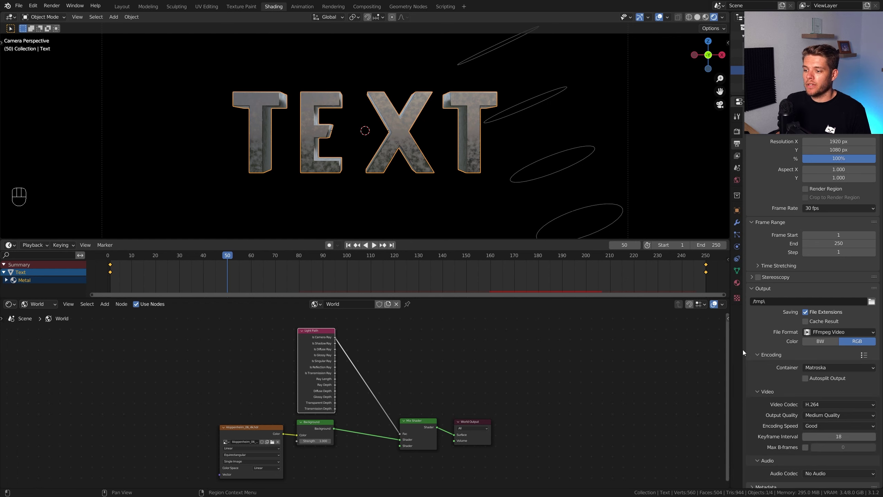
{"action": "left_click", "coordinate": [828, 368]}
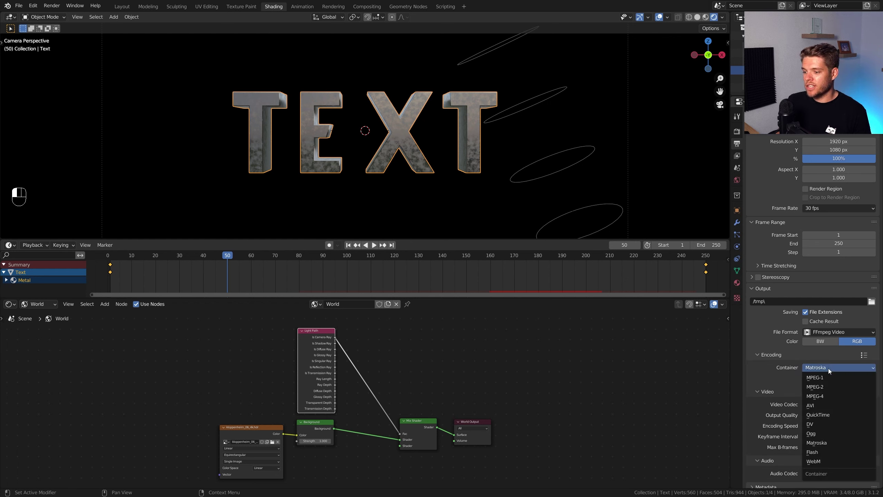
{"action": "left_click", "coordinate": [827, 396]}
{"action": "left_click", "coordinate": [838, 415]}
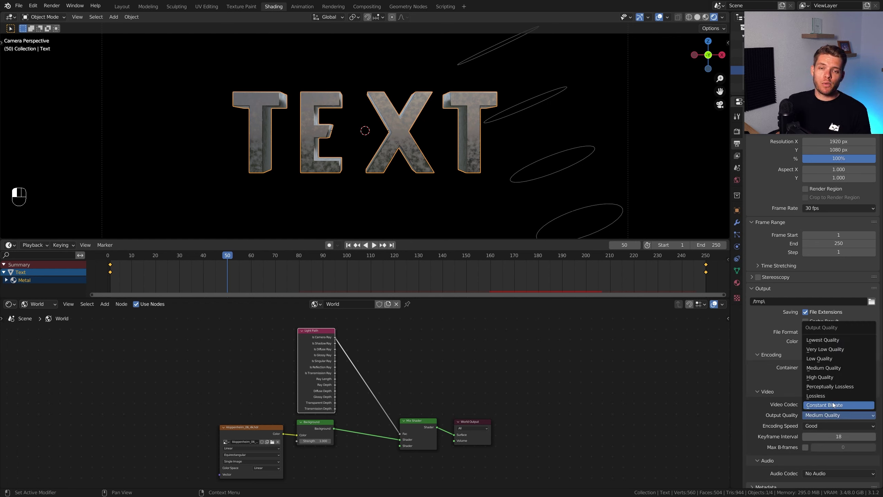
{"action": "left_click", "coordinate": [830, 385]}
{"action": "scroll", "coordinate": [830, 400], "scroll_direction": "down", "scroll_amount": 1}
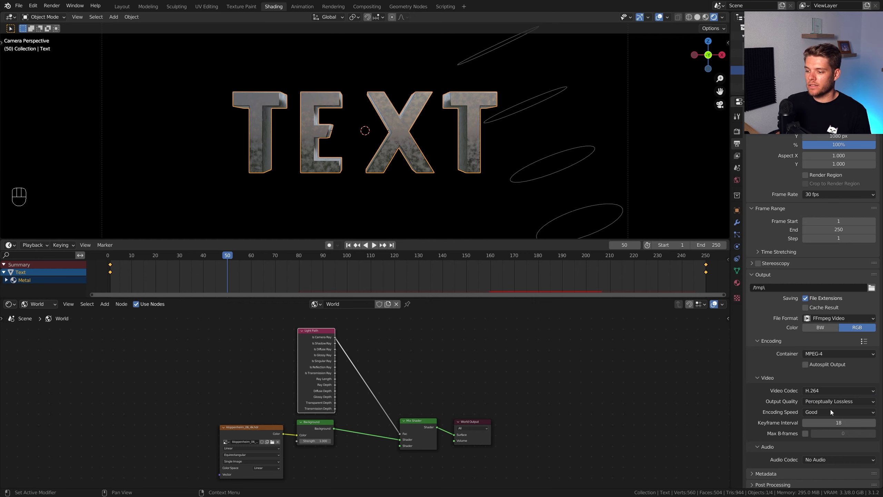
{"action": "scroll", "coordinate": [830, 407], "scroll_direction": "down", "scroll_amount": 1}
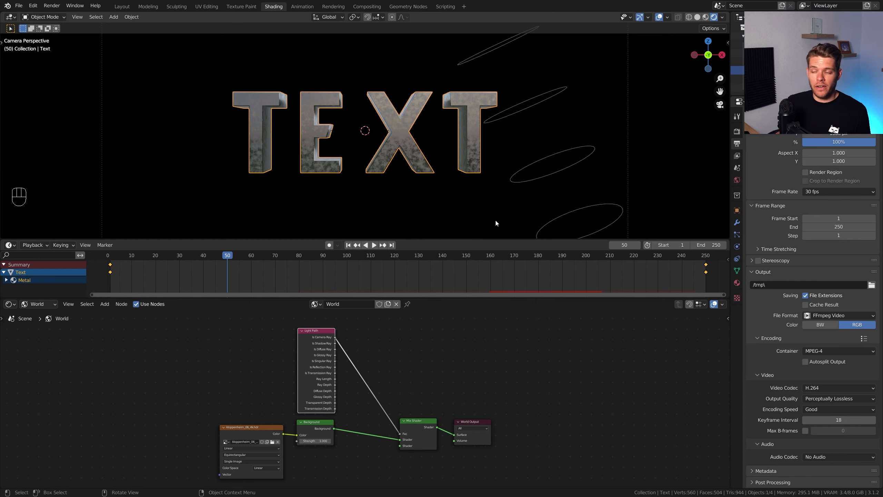
Step: Add a Video Editing workspace to the project
{"action": "left_click", "coordinate": [464, 8]}
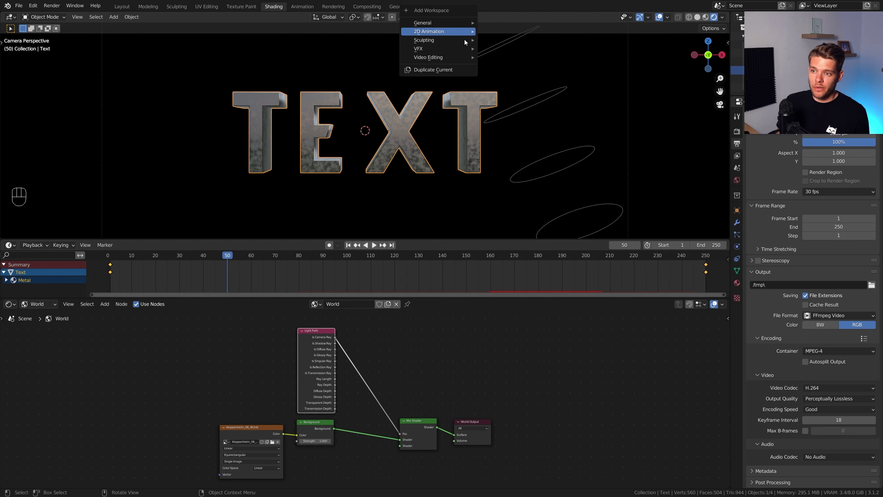
{"action": "mouse_move", "coordinate": [450, 59]}
{"action": "left_click", "coordinate": [514, 66]}
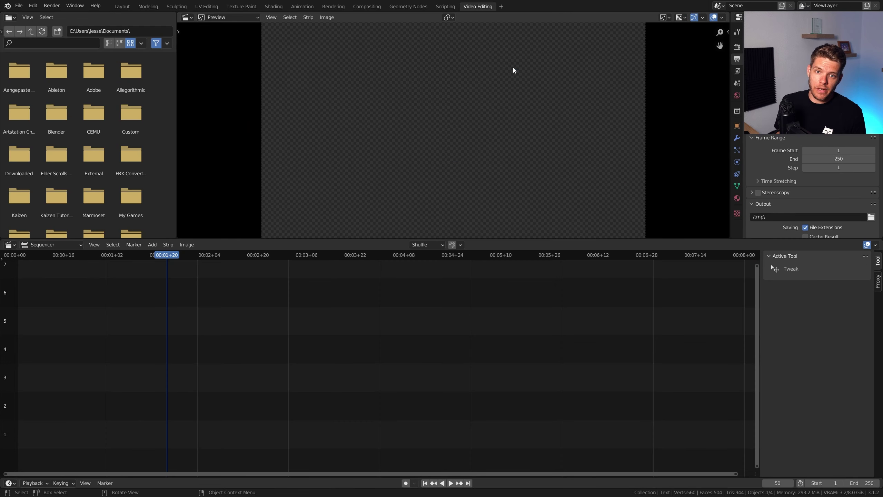
Step: Return to the Layout workspace and set the render output's audio codec to AAC
{"action": "key", "text": "ctrl+Page_Up"}
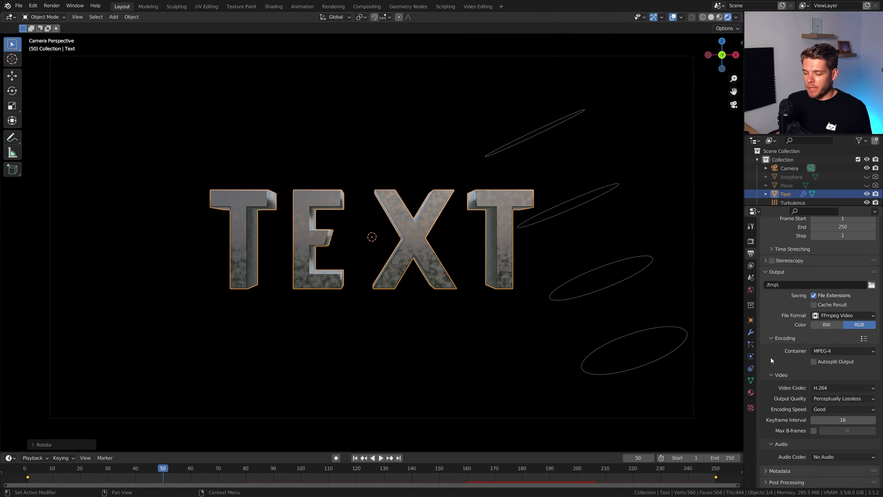
{"action": "left_click", "coordinate": [825, 457]}
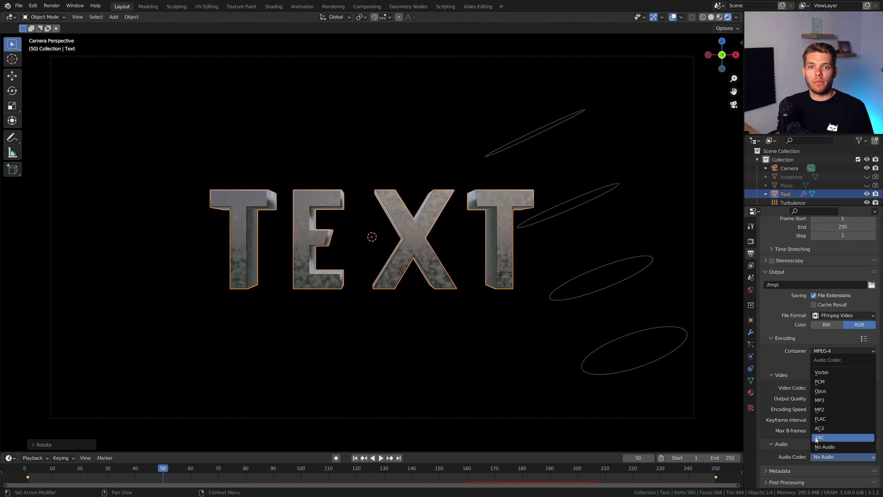
{"action": "left_click", "coordinate": [824, 439]}
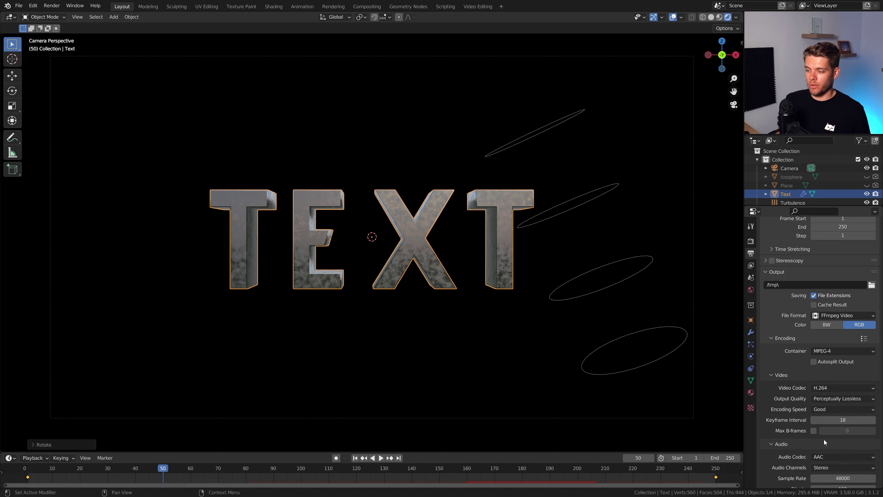